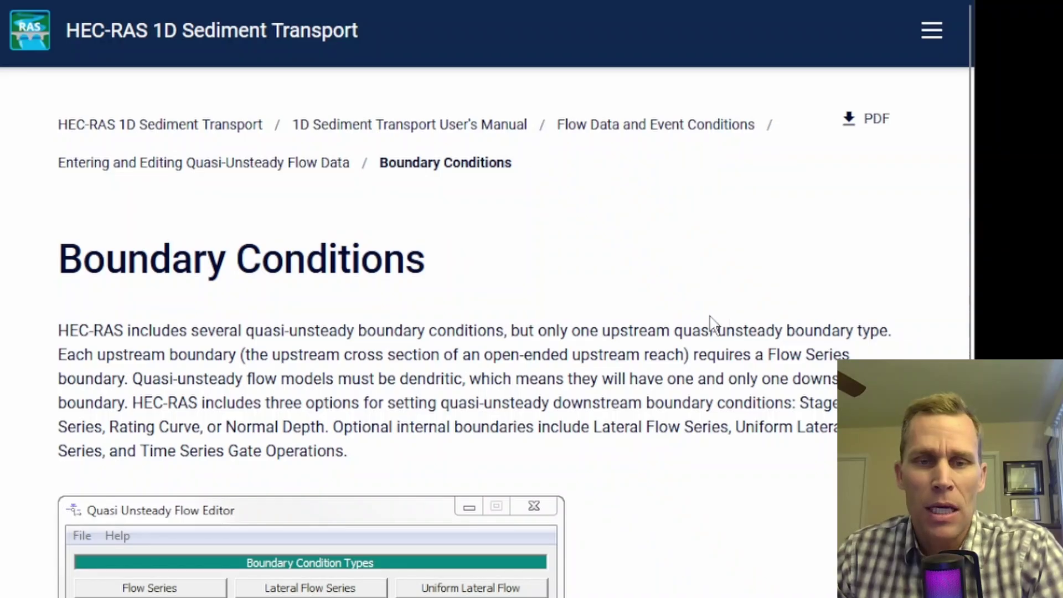
- Widen the Boundary Conditions documentation page and toggle its navigation sidebar
{"action": "left_click_drag", "start_coordinate": [975, 336], "coordinate": [1061, 336]}
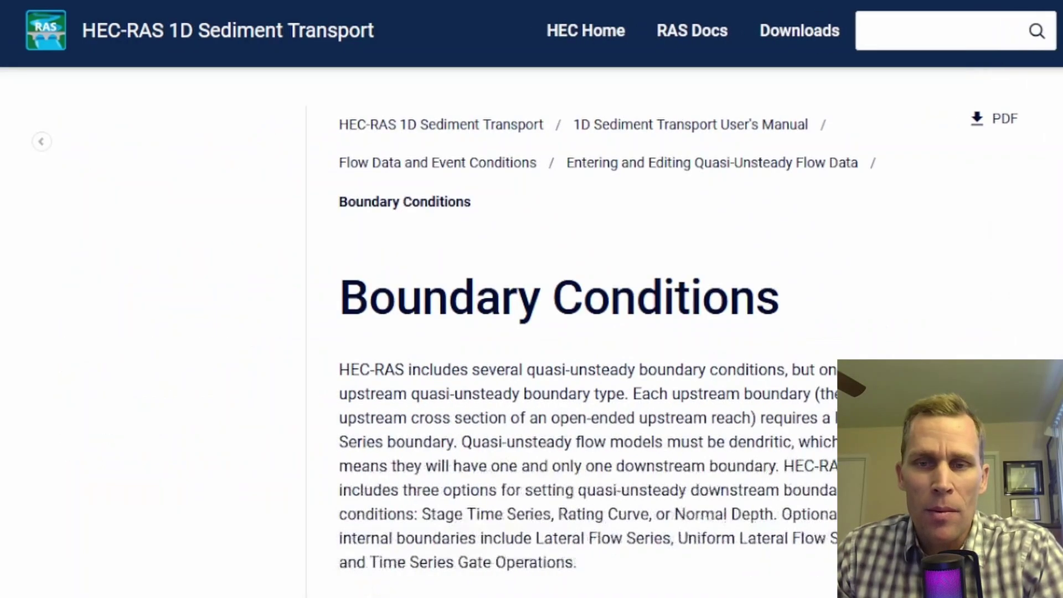
{"action": "left_click", "coordinate": [40, 141]}
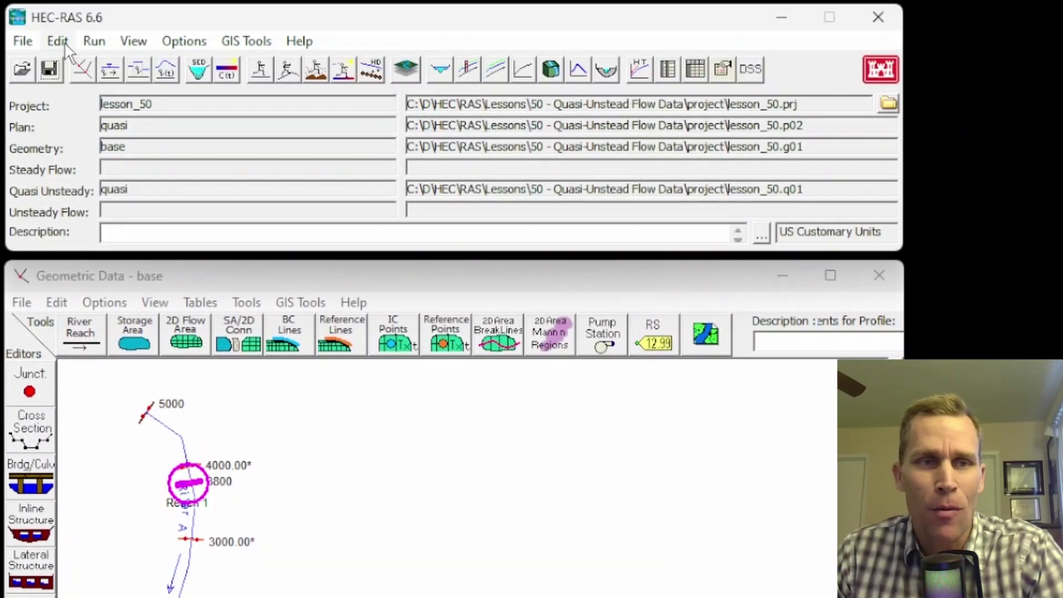
{"action": "left_click", "coordinate": [59, 42]}
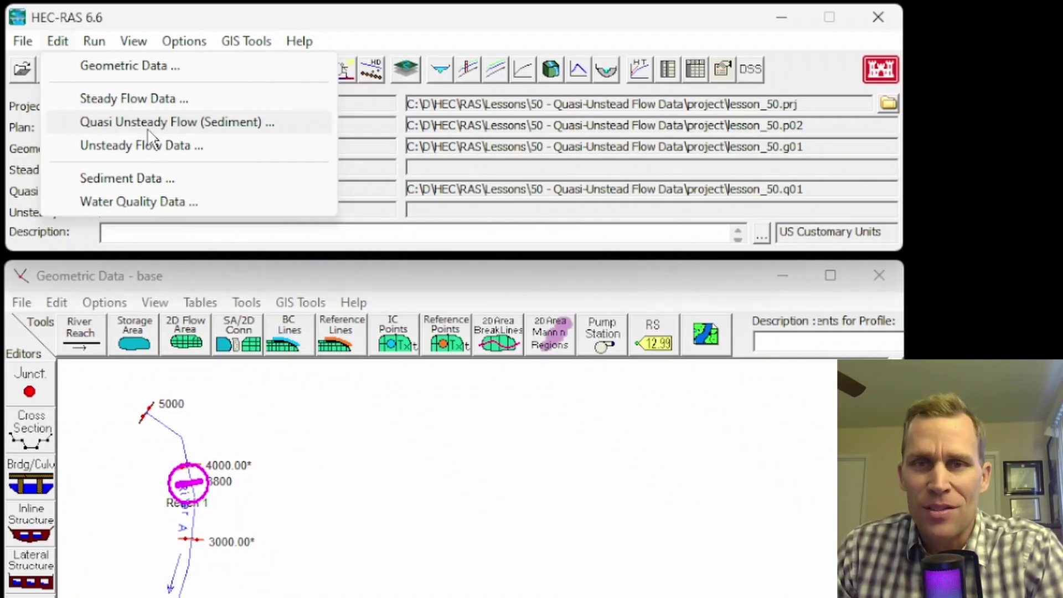
{"action": "left_click", "coordinate": [128, 124]}
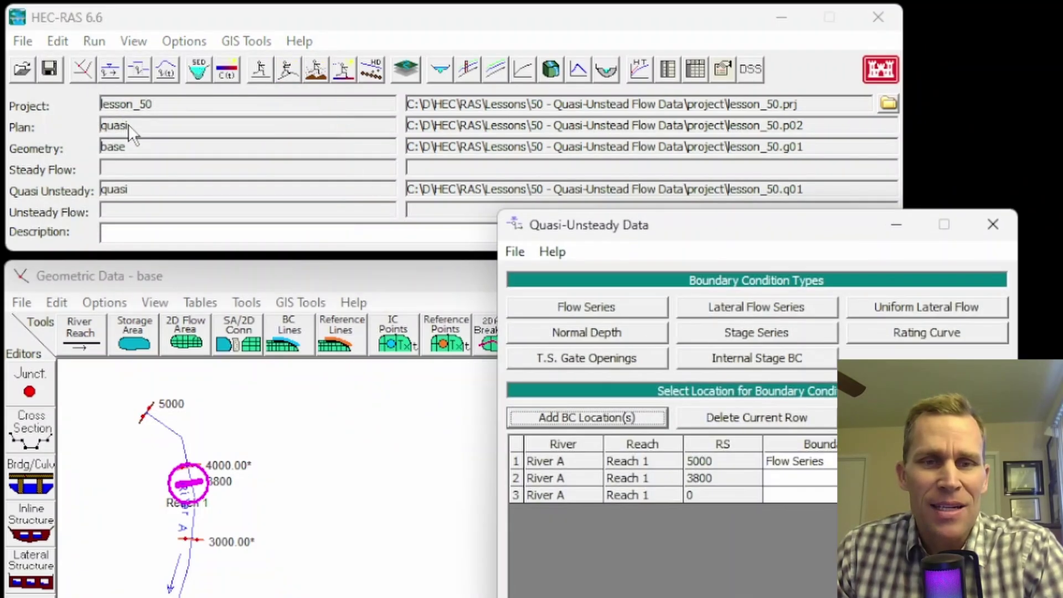
{"action": "left_click_drag", "start_coordinate": [637, 225], "coordinate": [418, 276]}
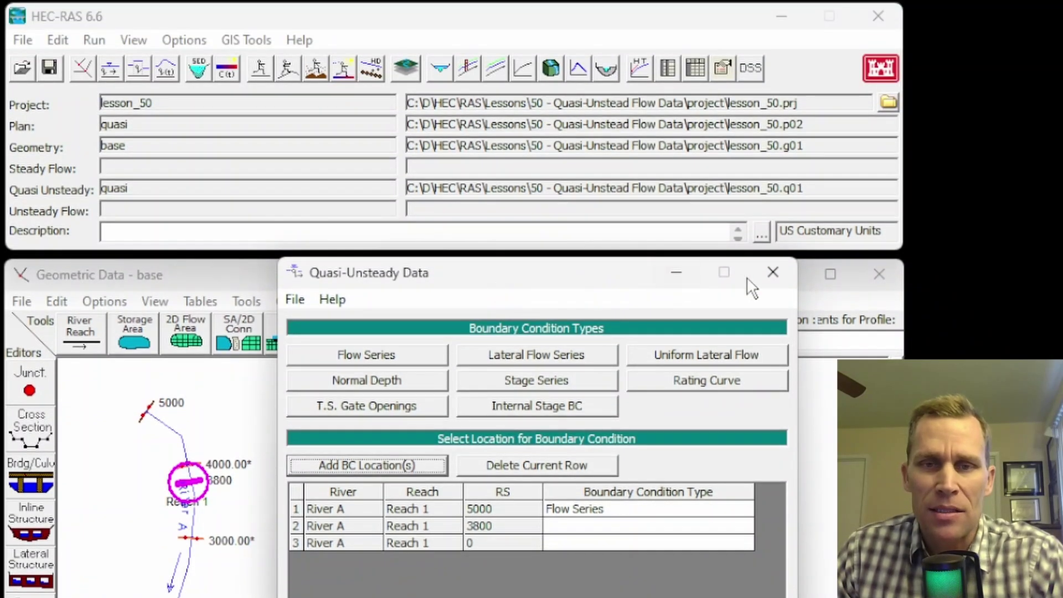
{"action": "left_click", "coordinate": [773, 271]}
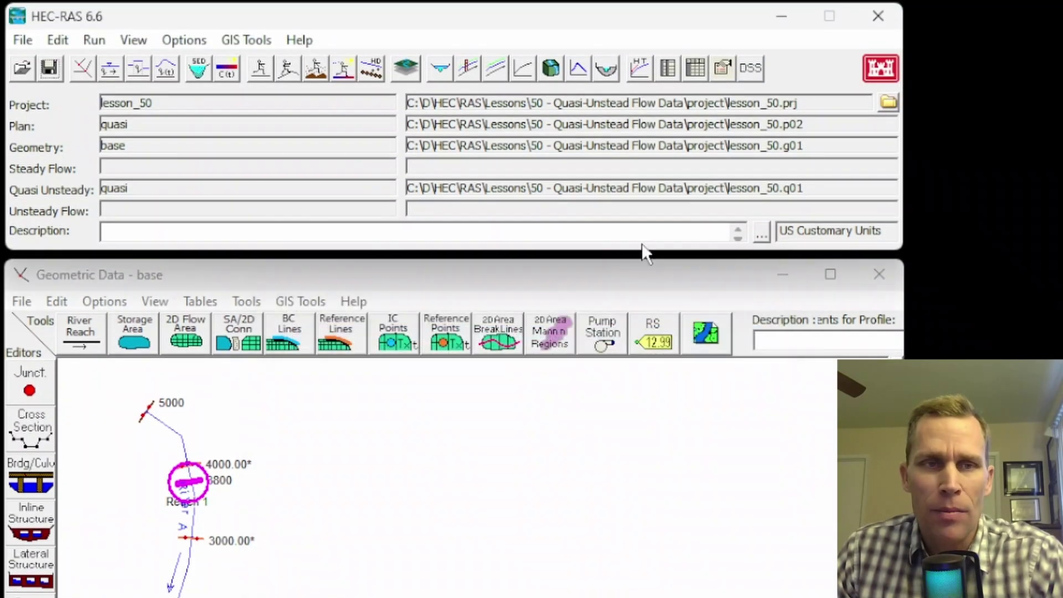
- Open the quasi-unsteady flow data editor in HEC-RAS and place it beside the river schematic
{"action": "left_click", "coordinate": [135, 68]}
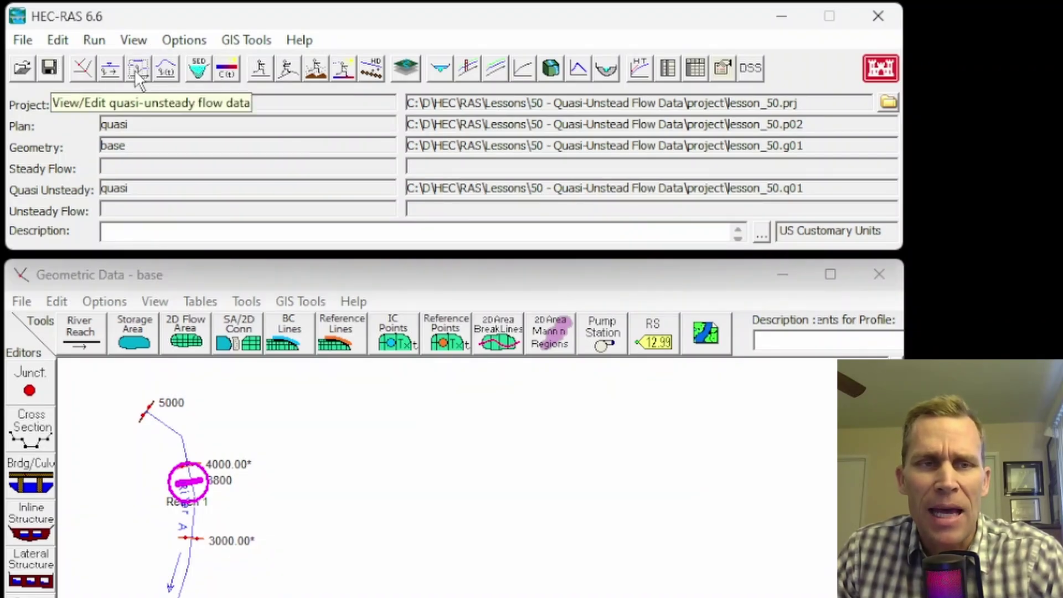
{"action": "left_click", "coordinate": [134, 69]}
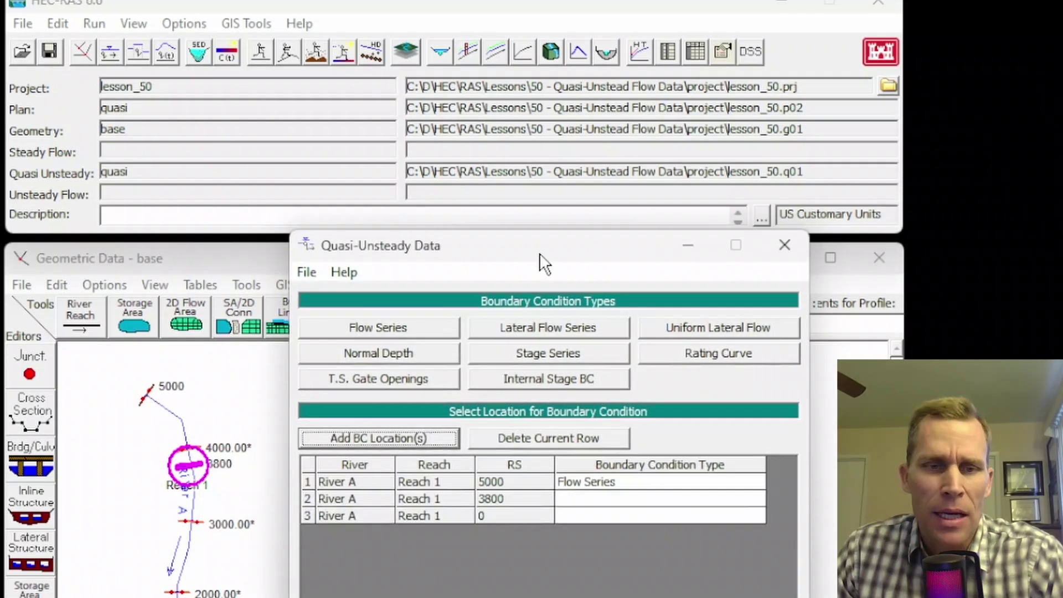
{"action": "left_click_drag", "start_coordinate": [539, 254], "coordinate": [521, 265]}
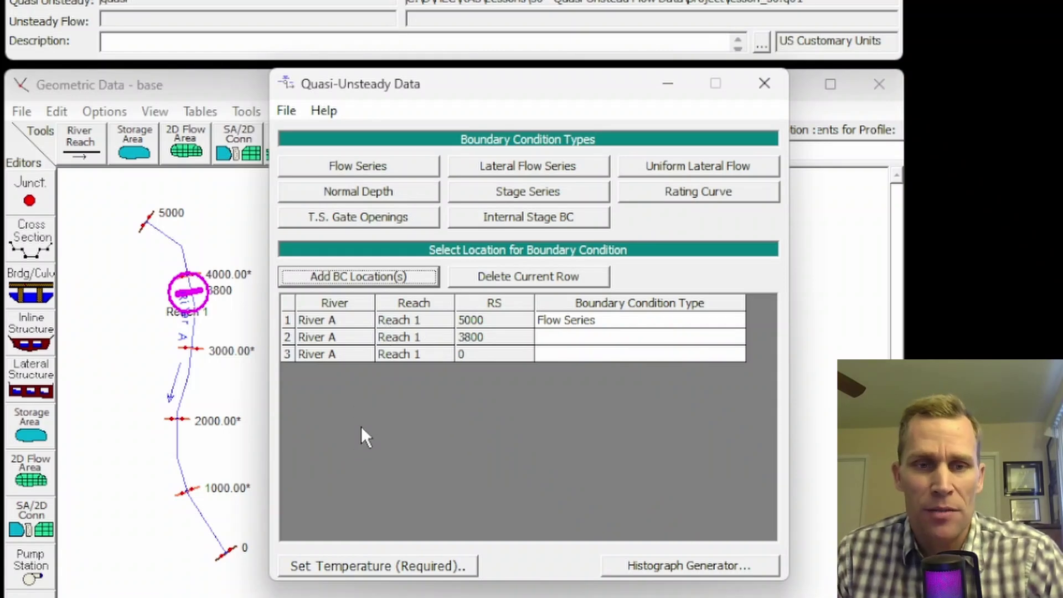
{"action": "left_click_drag", "start_coordinate": [446, 87], "coordinate": [439, 83]}
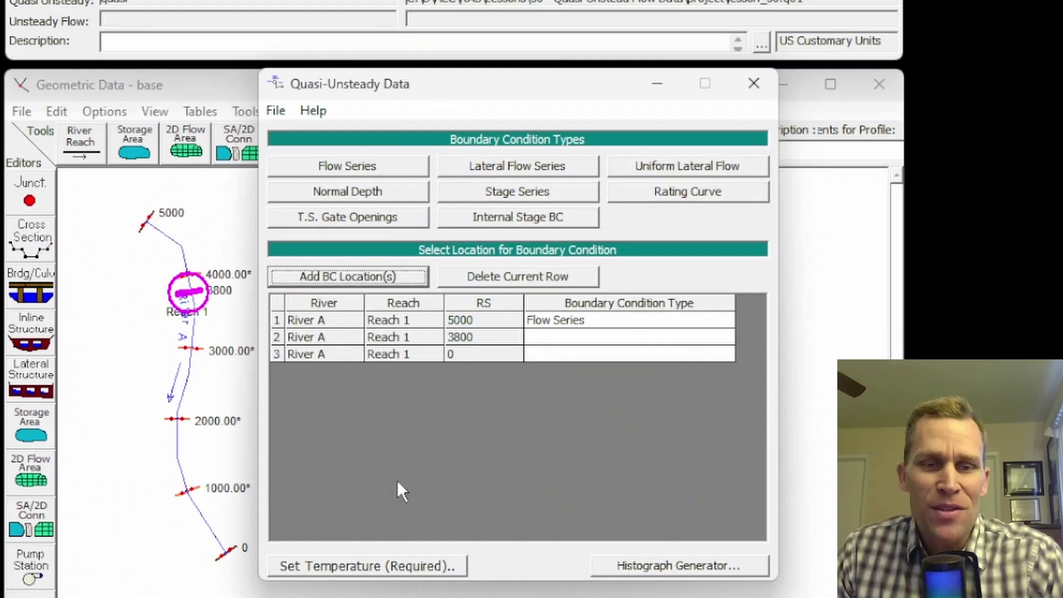
- Examine which boundary condition types are available at river stations 5000, 3800 and 0 in the Quasi-Unsteady Data editor
{"action": "left_click", "coordinate": [592, 327]}
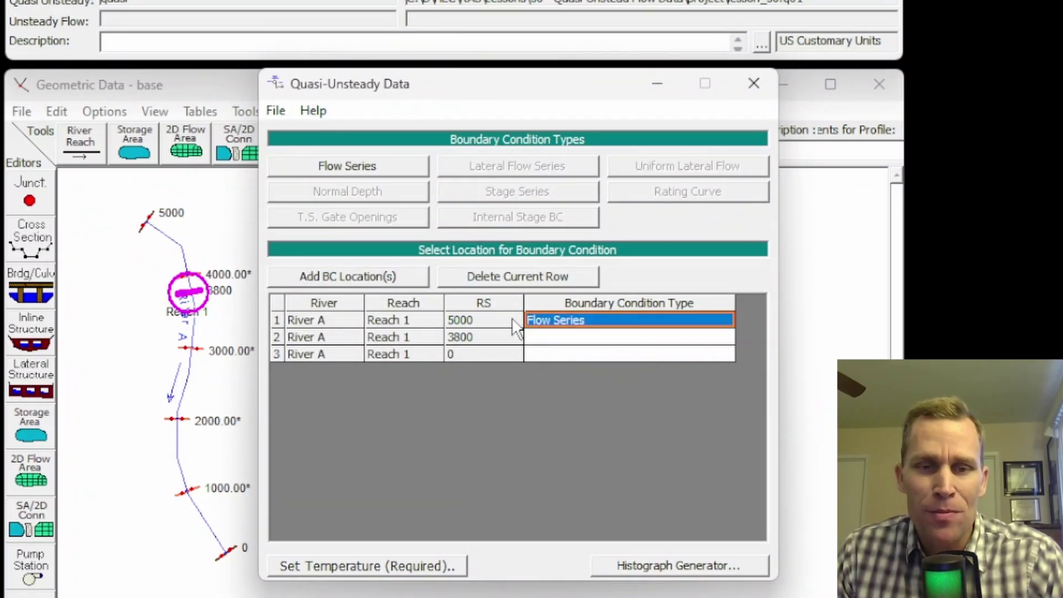
{"action": "left_click", "coordinate": [540, 356]}
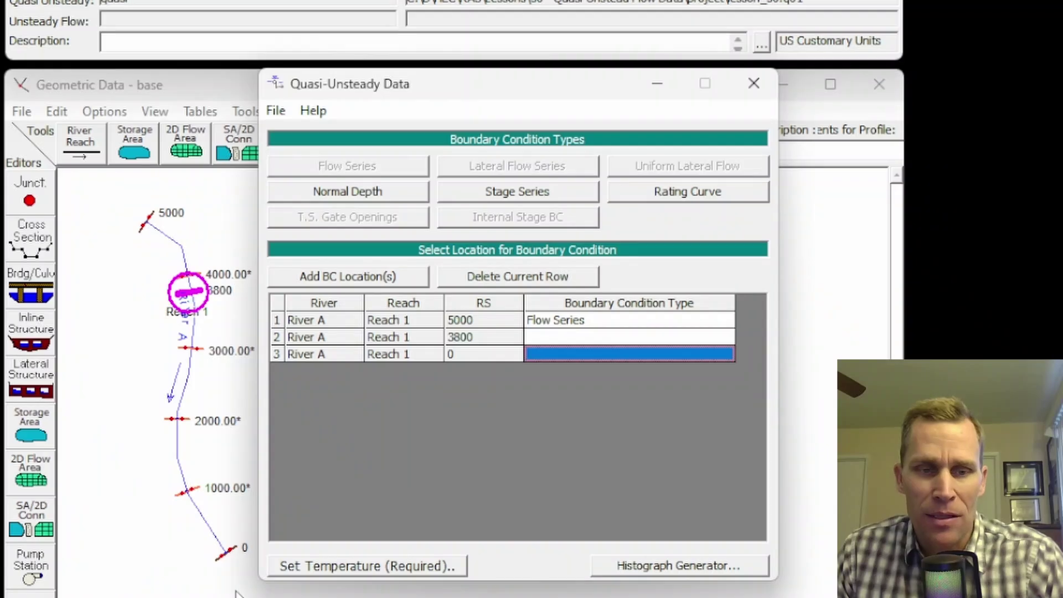
{"action": "left_click", "coordinate": [551, 336]}
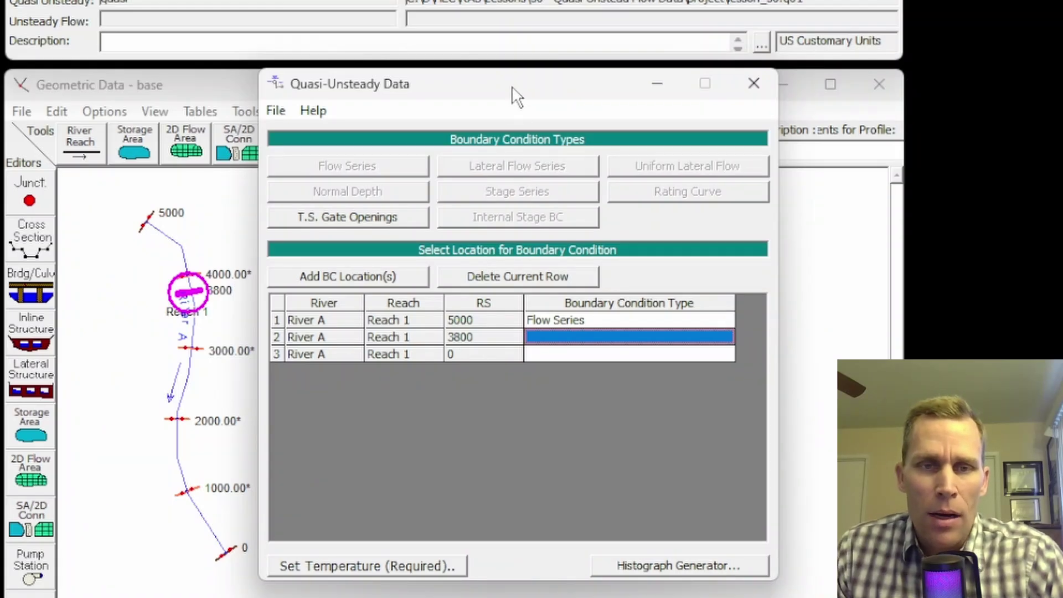
{"action": "left_click_drag", "start_coordinate": [512, 86], "coordinate": [520, 93]}
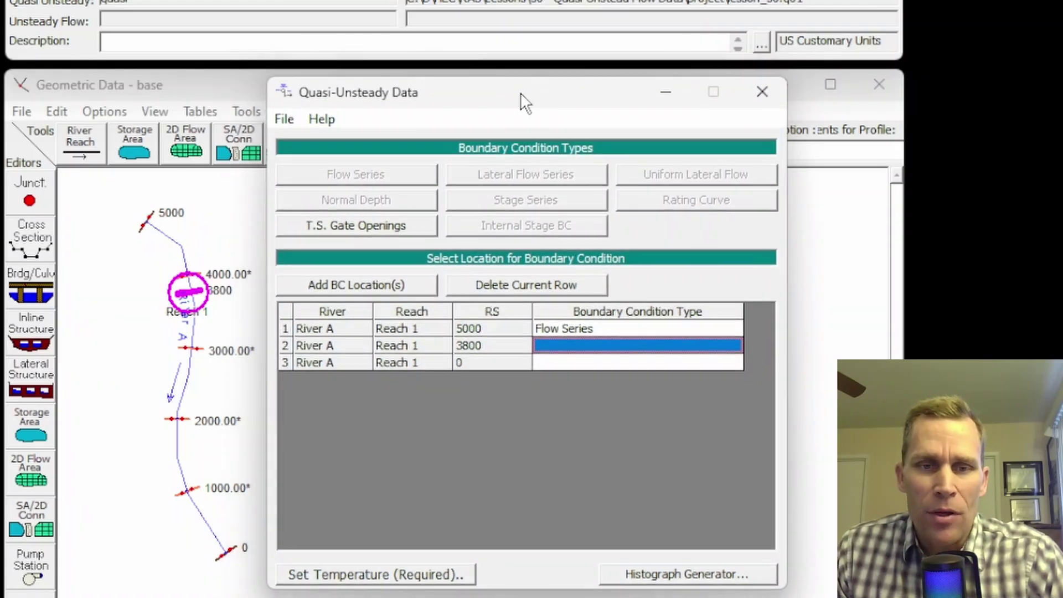
{"action": "left_click", "coordinate": [576, 335]}
{"action": "left_click", "coordinate": [583, 360]}
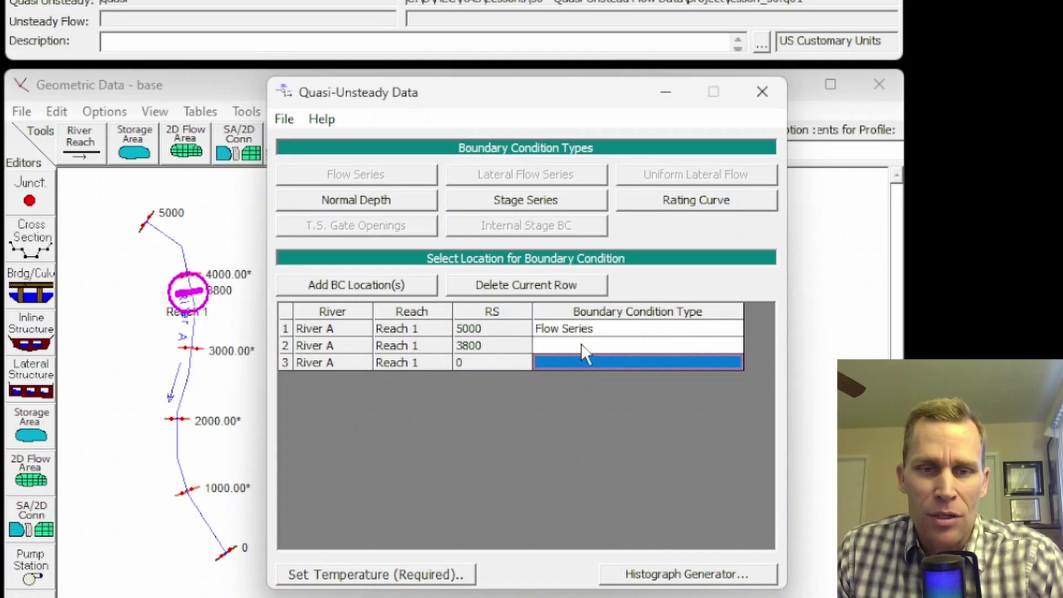
{"action": "left_click", "coordinate": [583, 346]}
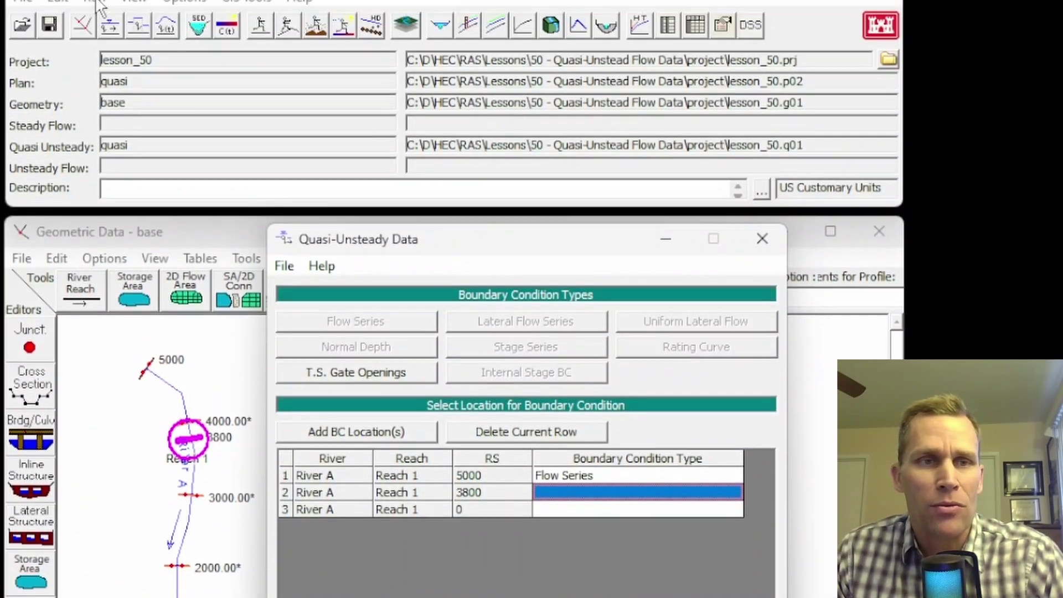
- Compare the boundary condition types offered for stations 3800 and 0 in the Unsteady Flow Data editor, and close that editor
{"action": "left_click", "coordinate": [95, 41]}
{"action": "mouse_move", "coordinate": [58, 49]}
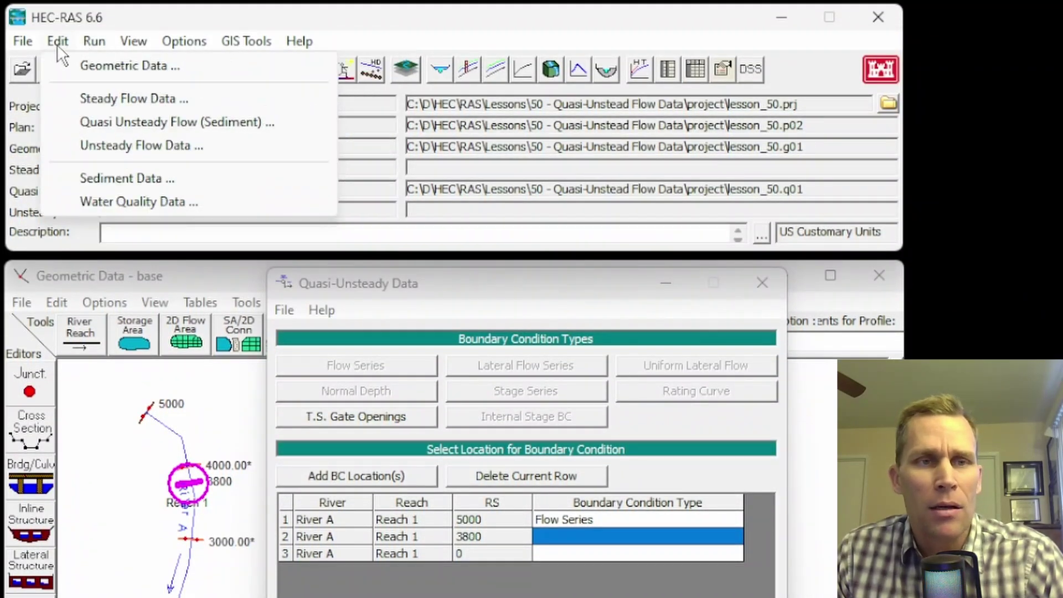
{"action": "left_click", "coordinate": [117, 148]}
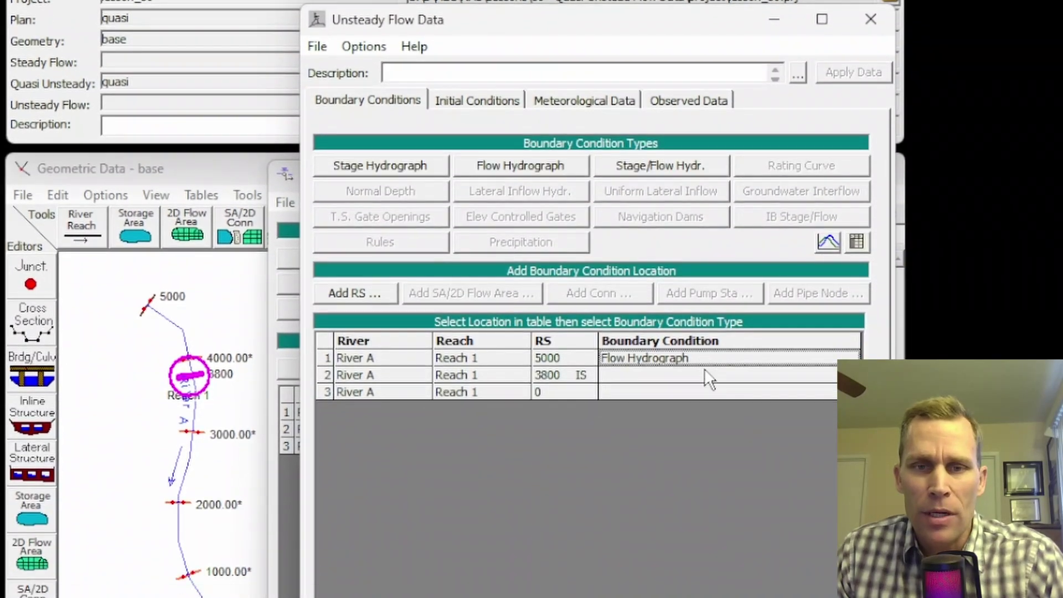
{"action": "left_click", "coordinate": [706, 478]}
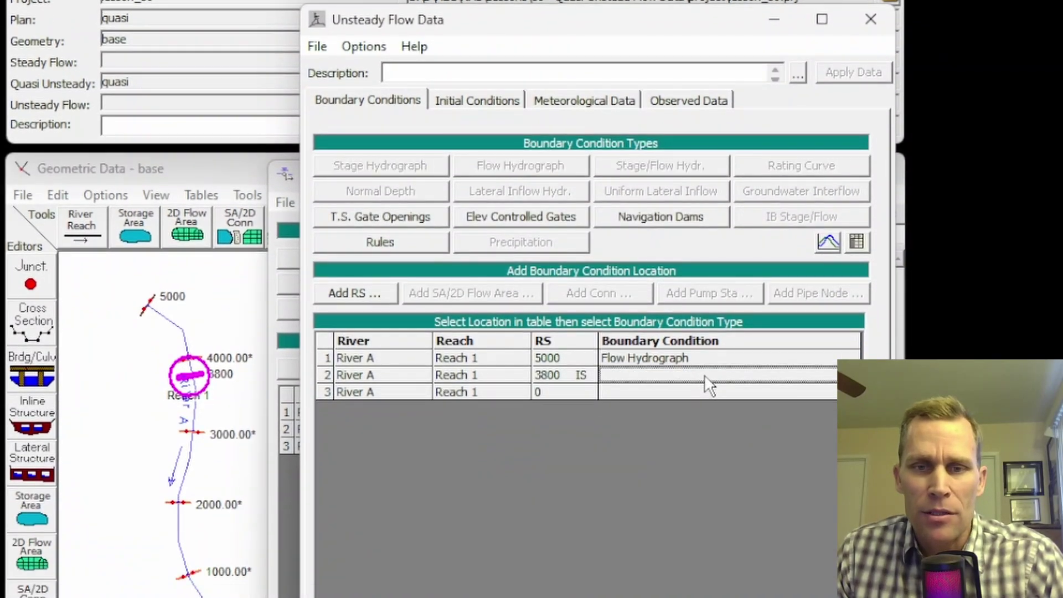
{"action": "left_click", "coordinate": [713, 391]}
{"action": "left_click", "coordinate": [712, 378]}
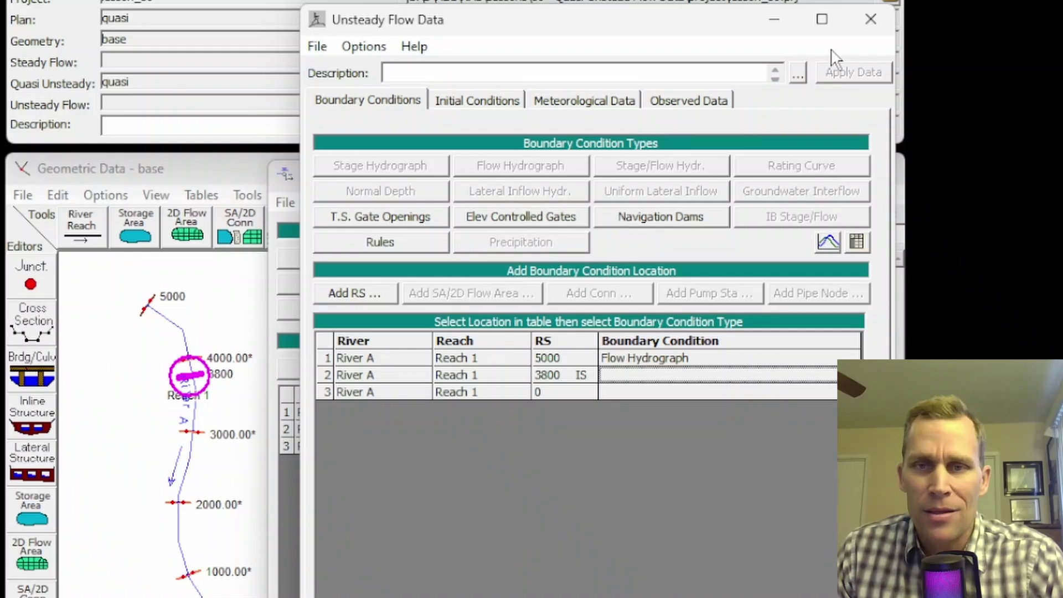
{"action": "left_click", "coordinate": [870, 20]}
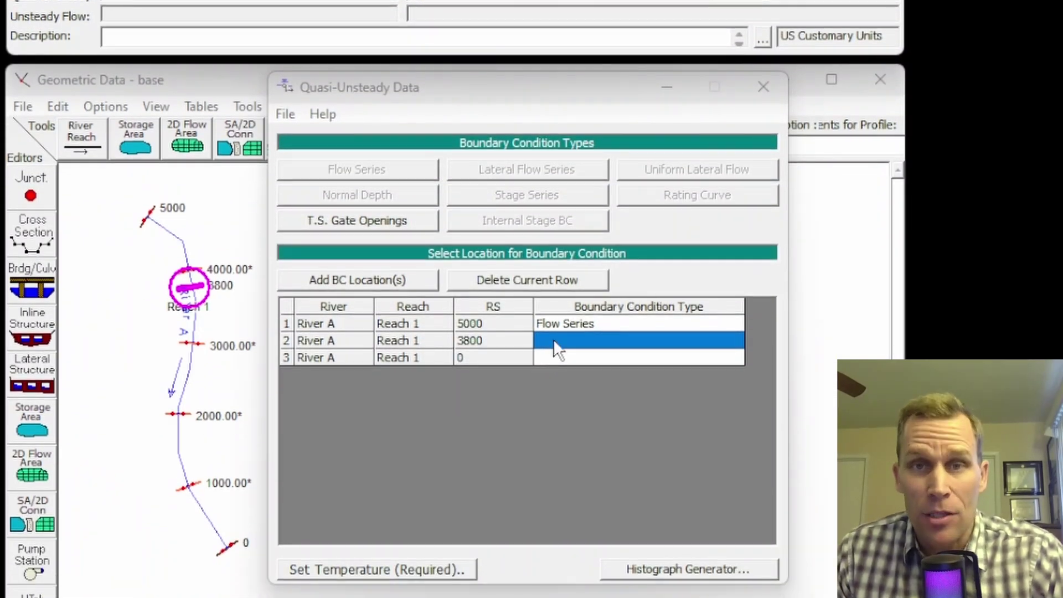
- Clear the boundary condition type at River A station 5000 and open a new Flow Series for that location
{"action": "left_click", "coordinate": [556, 326]}
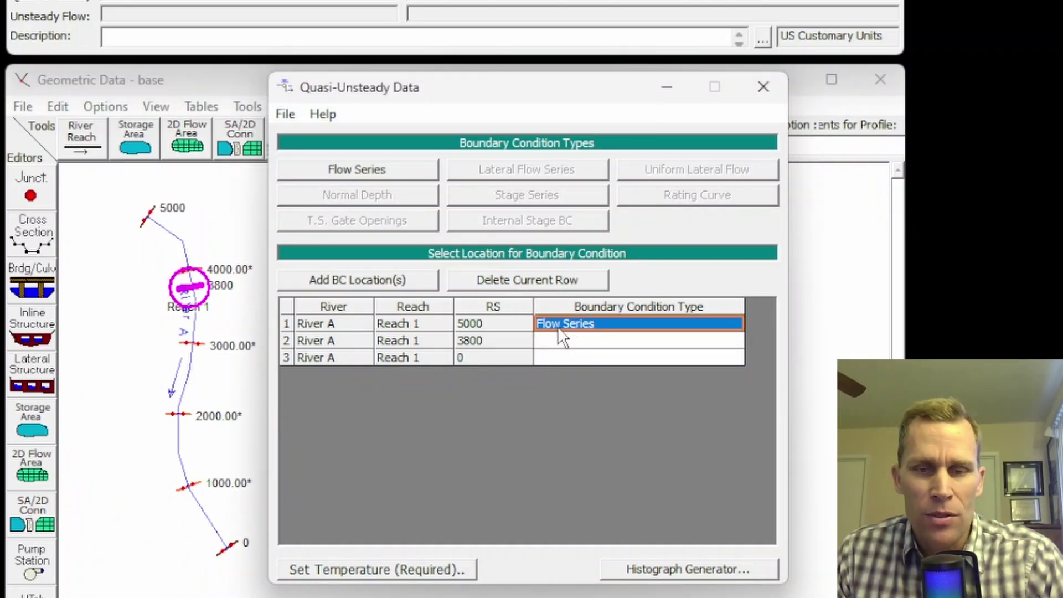
{"action": "key", "text": "Delete"}
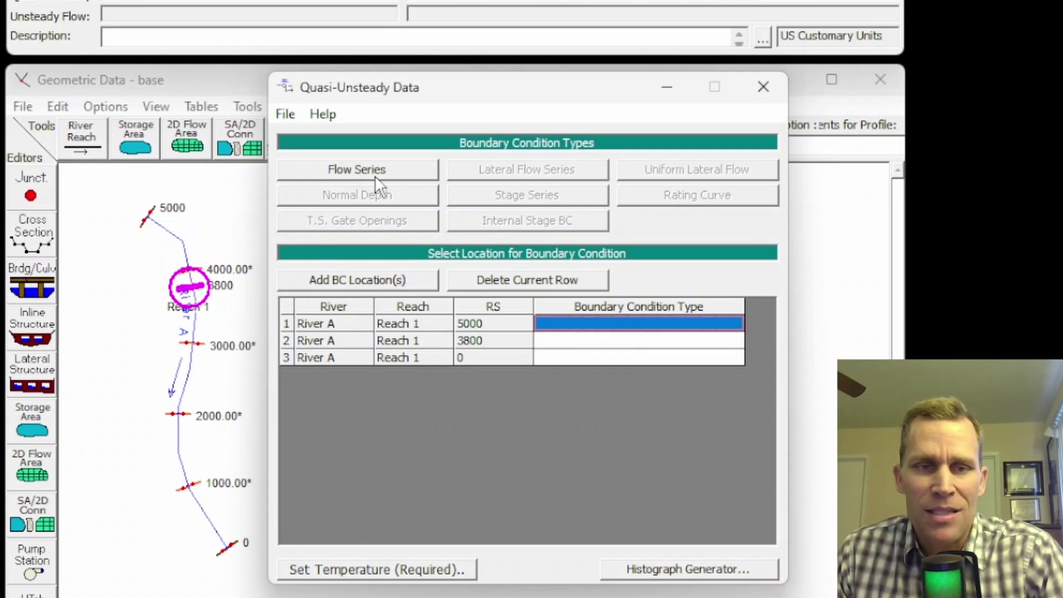
{"action": "left_click", "coordinate": [333, 171]}
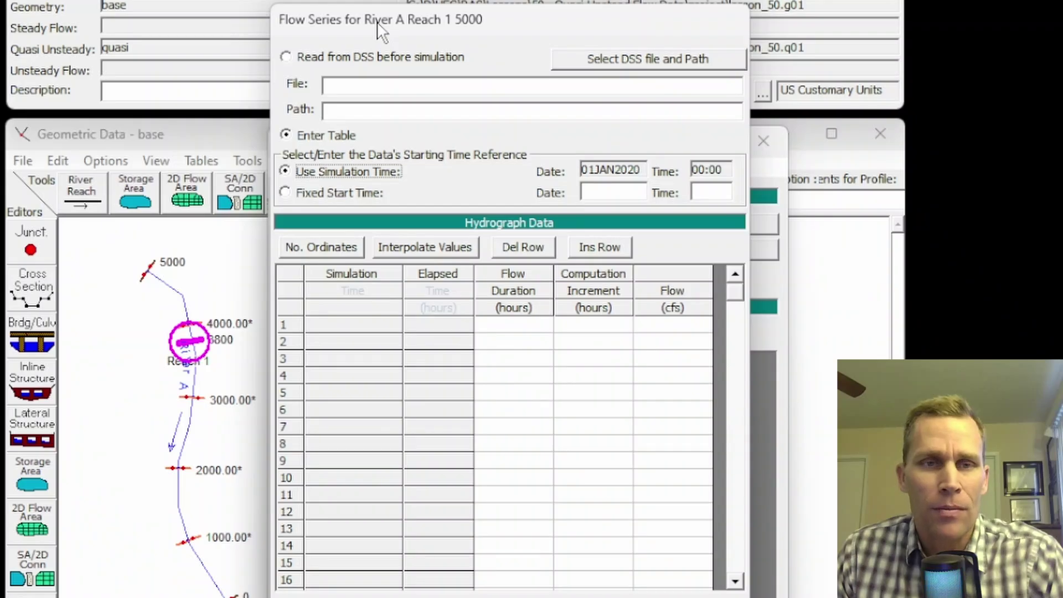
- Try the option to read the flow series from DSS, browse the records of lesson_50.dss, and cancel the path selection
{"action": "left_click", "coordinate": [285, 57]}
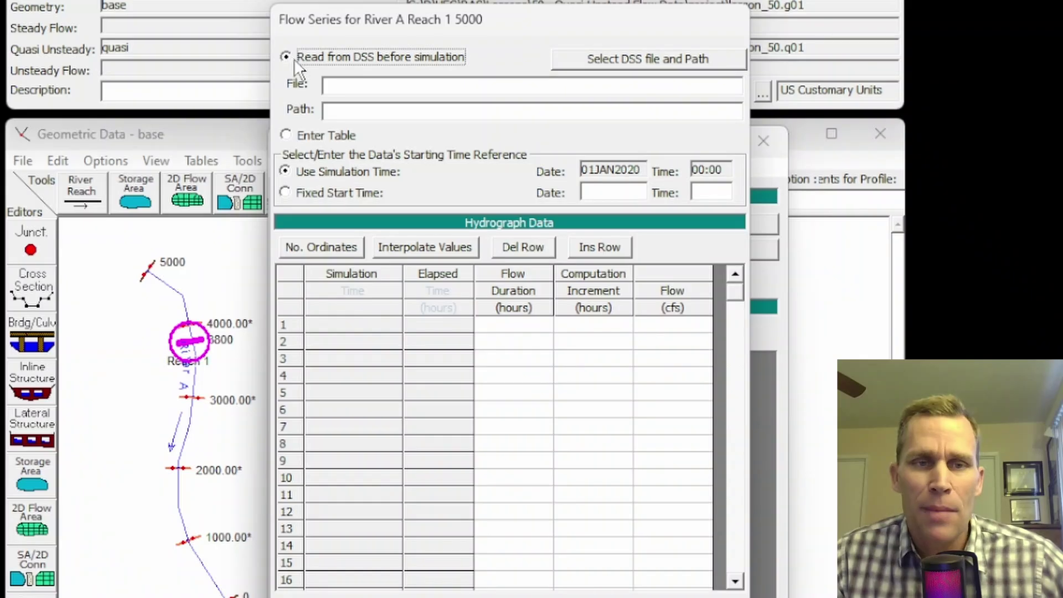
{"action": "left_click", "coordinate": [287, 135]}
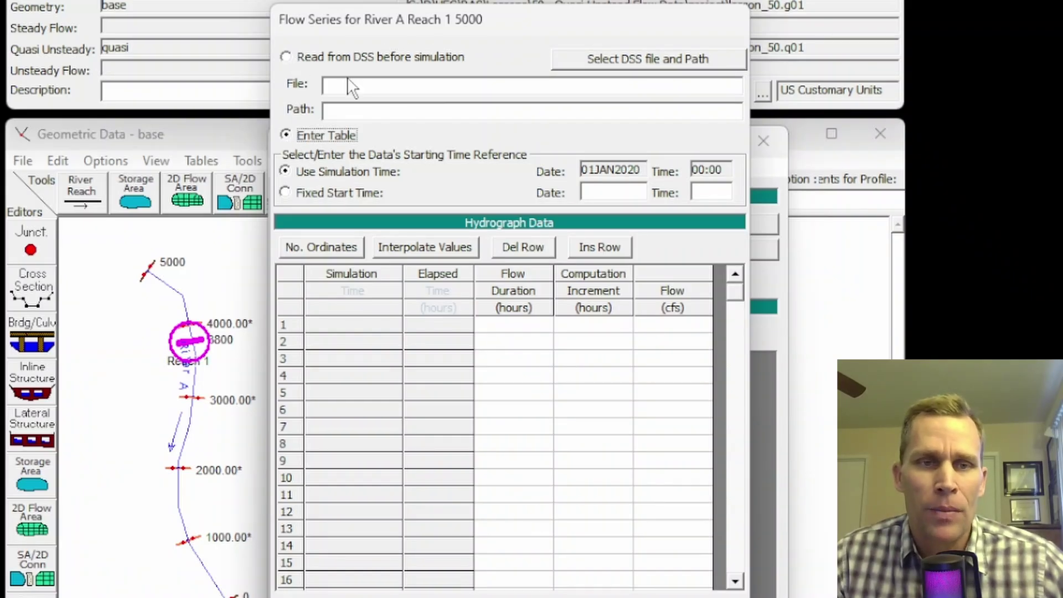
{"action": "left_click", "coordinate": [290, 57]}
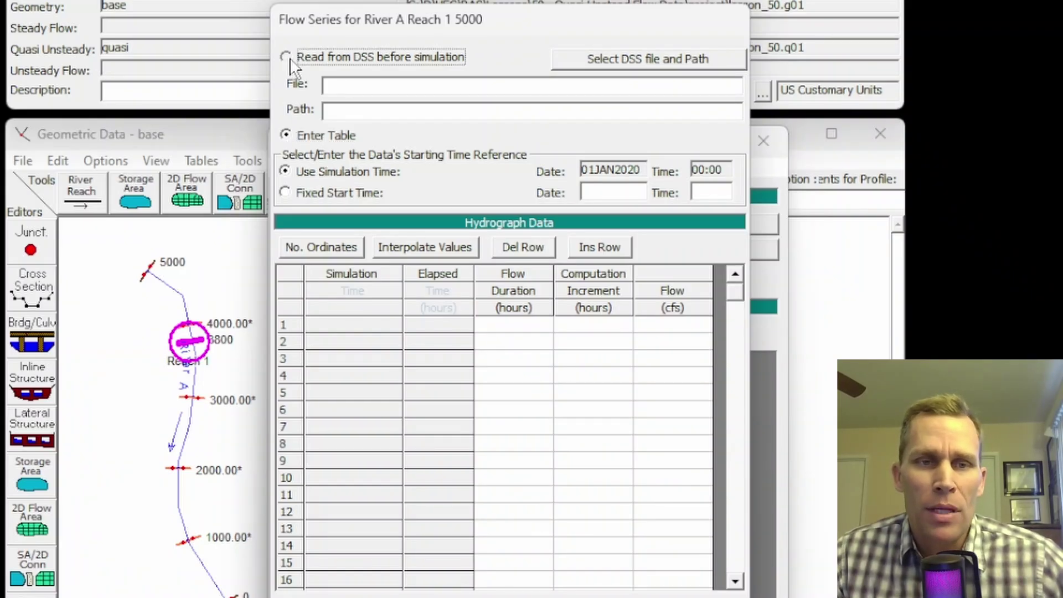
{"action": "left_click", "coordinate": [652, 57]}
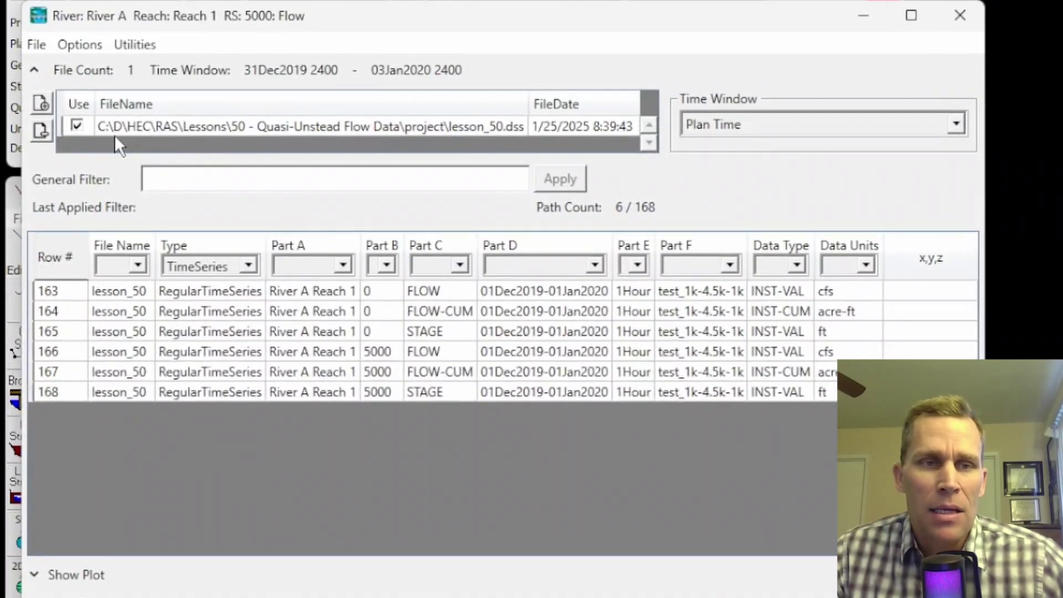
{"action": "left_click", "coordinate": [114, 135]}
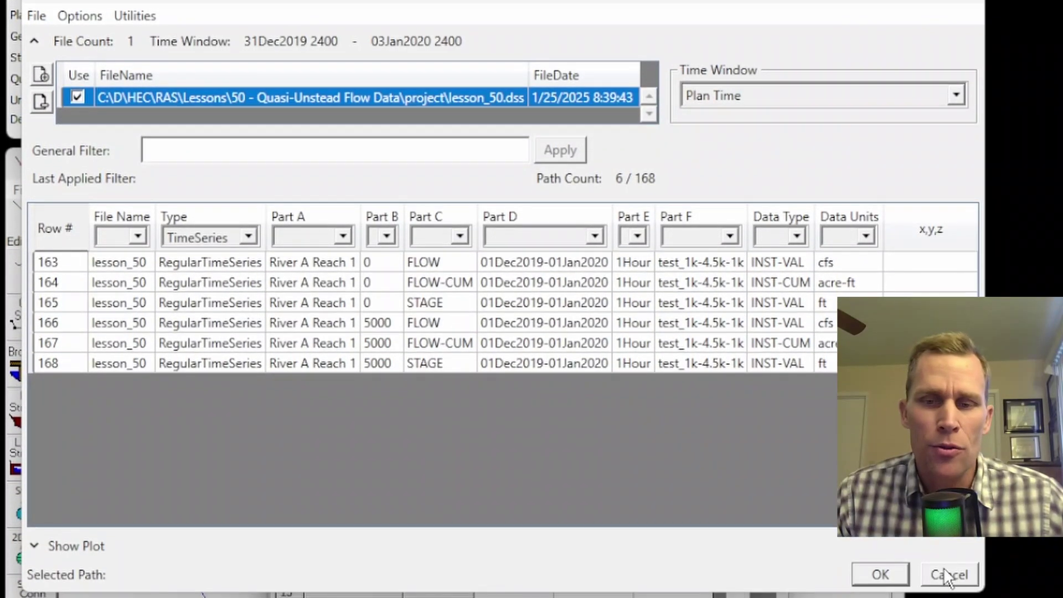
{"action": "left_click", "coordinate": [946, 573]}
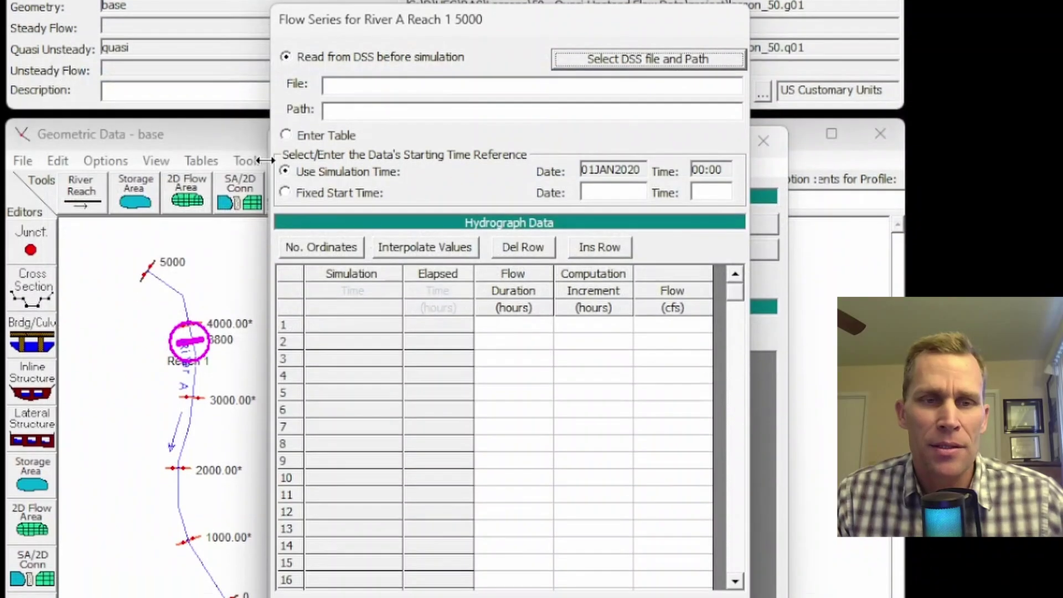
- Set the station 5000 flow series to Enter Table, try Fixed Start Time, and return the time reference to Use Simulation Time
{"action": "left_click", "coordinate": [284, 135]}
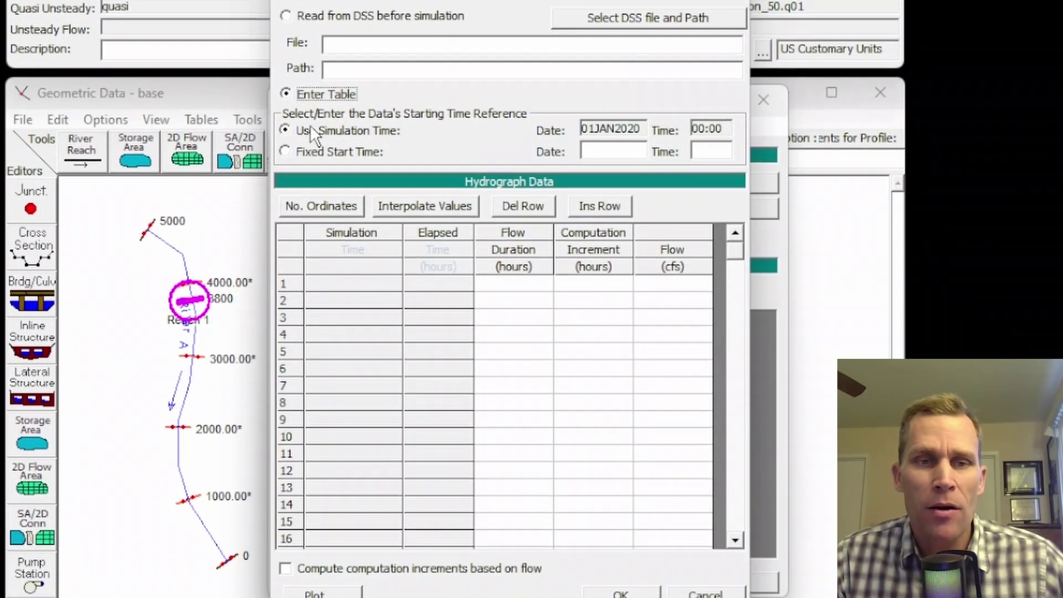
{"action": "left_click", "coordinate": [311, 131]}
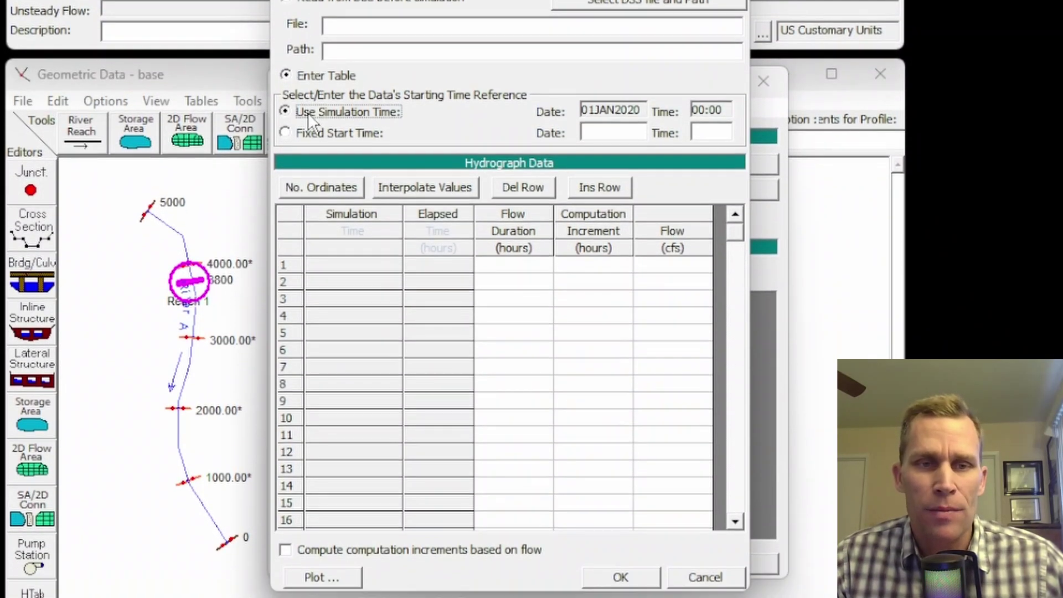
{"action": "left_click", "coordinate": [287, 134]}
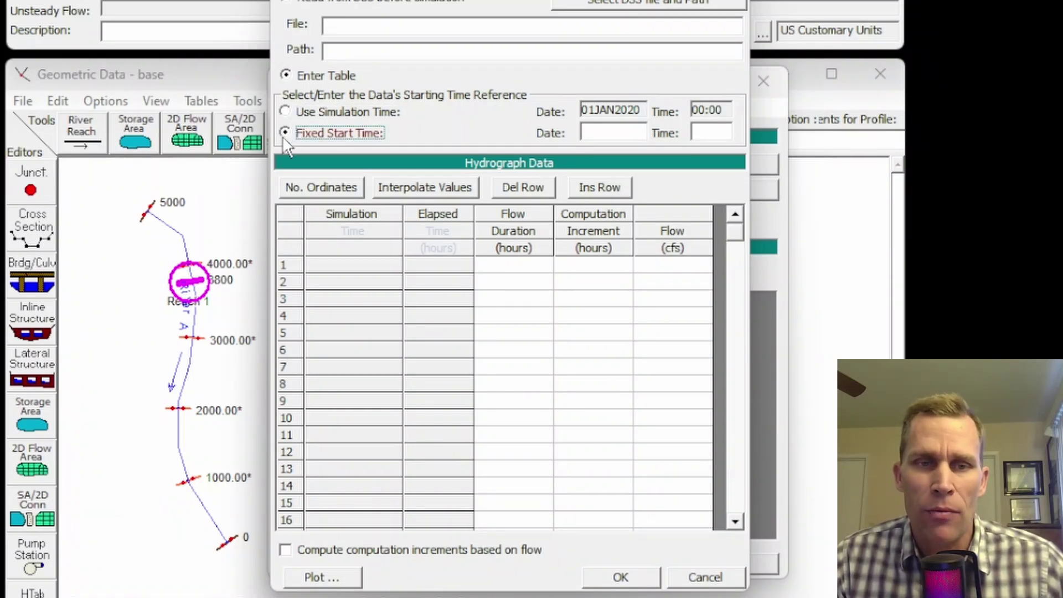
{"action": "left_click", "coordinate": [708, 131]}
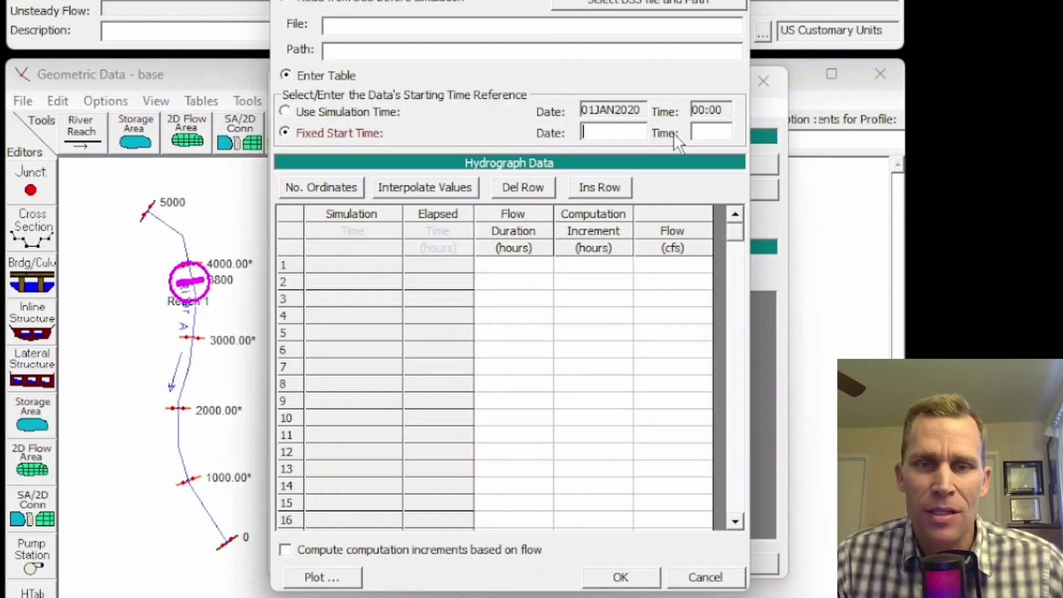
{"action": "left_click", "coordinate": [287, 111]}
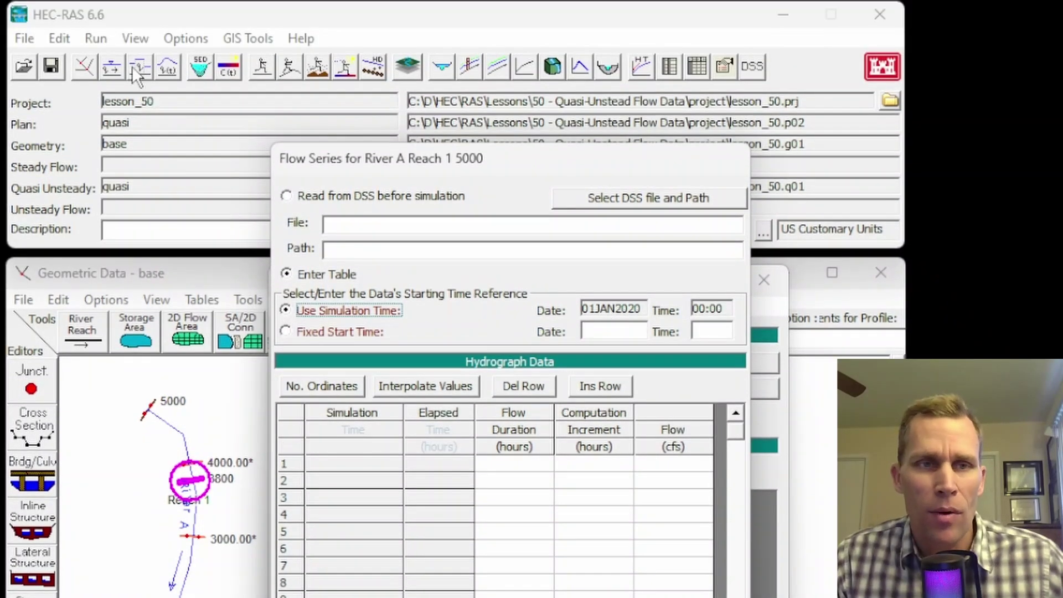
- Check the simulation time window in the quasi-unsteady Sediment Transport Analysis setup and close it
{"action": "left_click", "coordinate": [97, 39]}
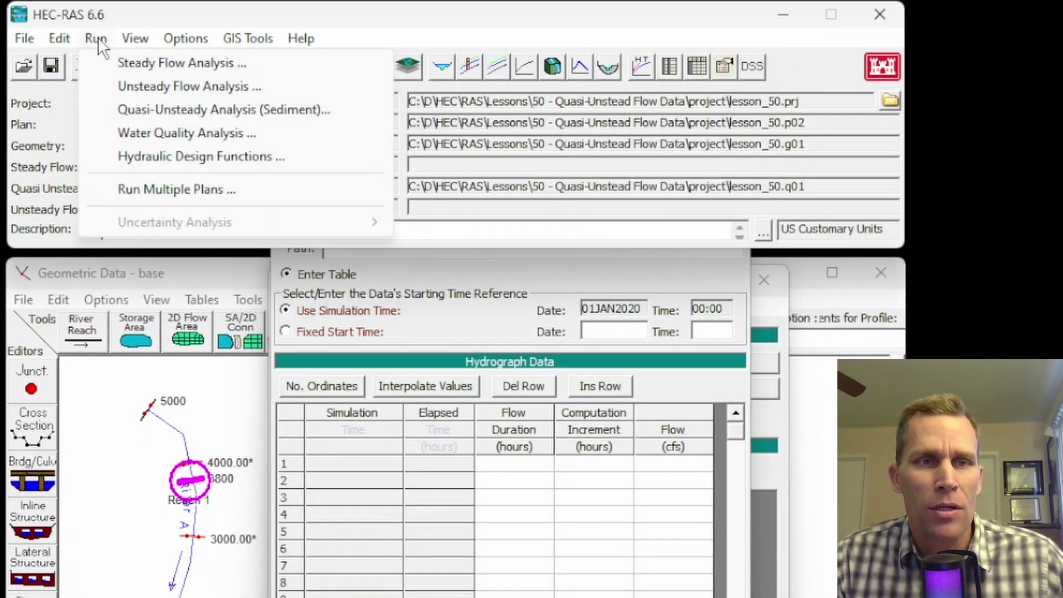
{"action": "left_click", "coordinate": [138, 107]}
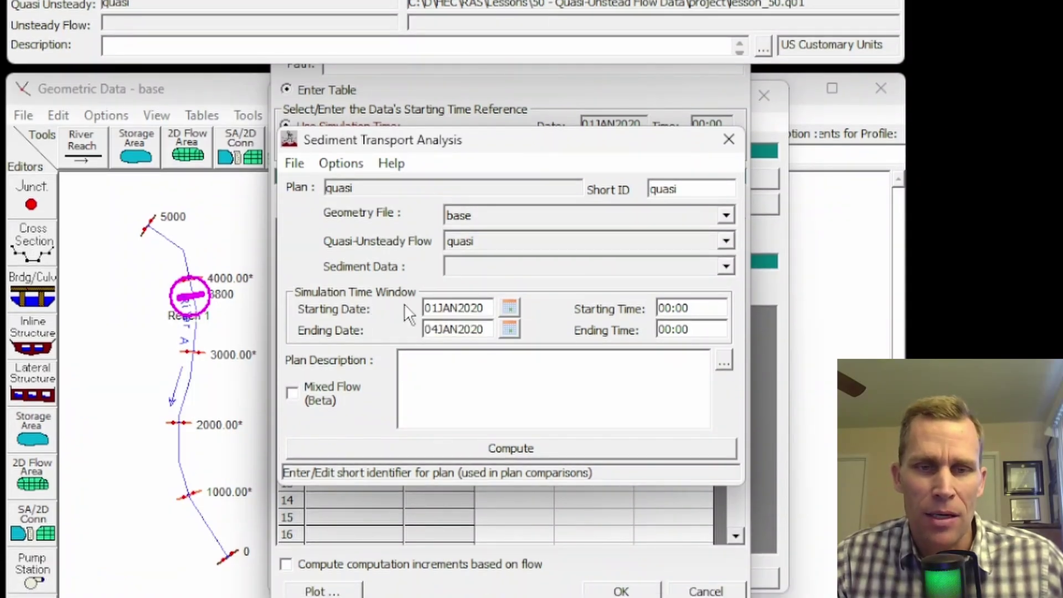
{"action": "left_click", "coordinate": [728, 140]}
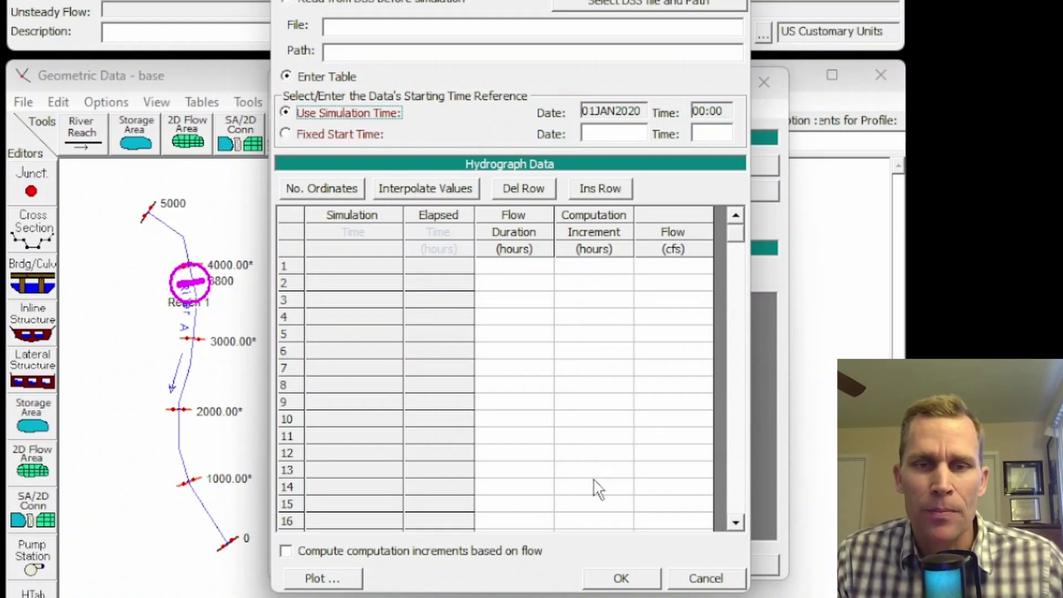
- Enter a flow duration of 24 hours in each of rows 1 to 5 of the station 5000 hydrograph table
{"action": "left_click", "coordinate": [666, 271]}
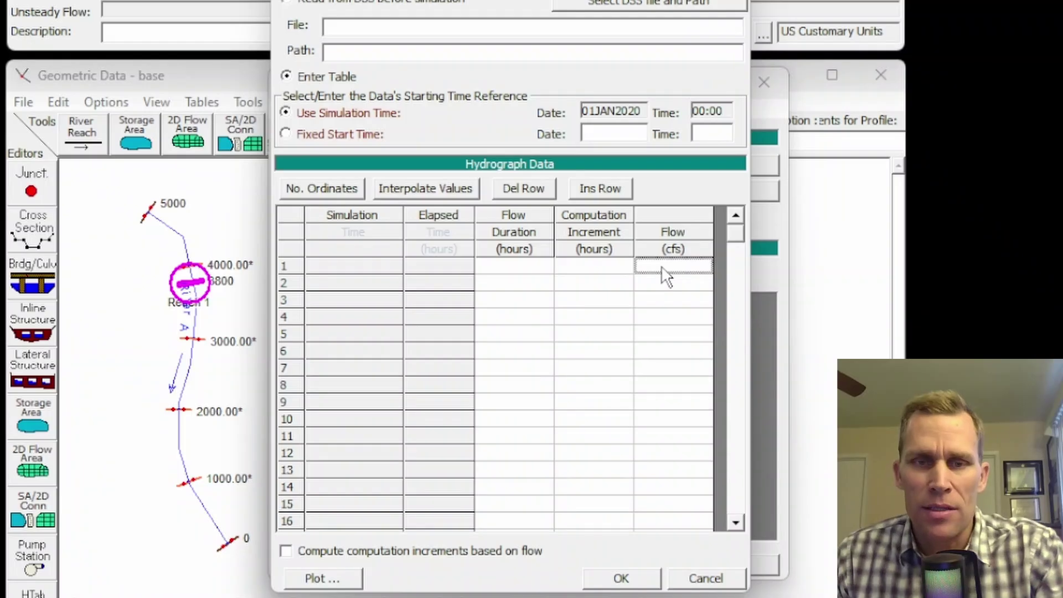
{"action": "left_click", "coordinate": [527, 271]}
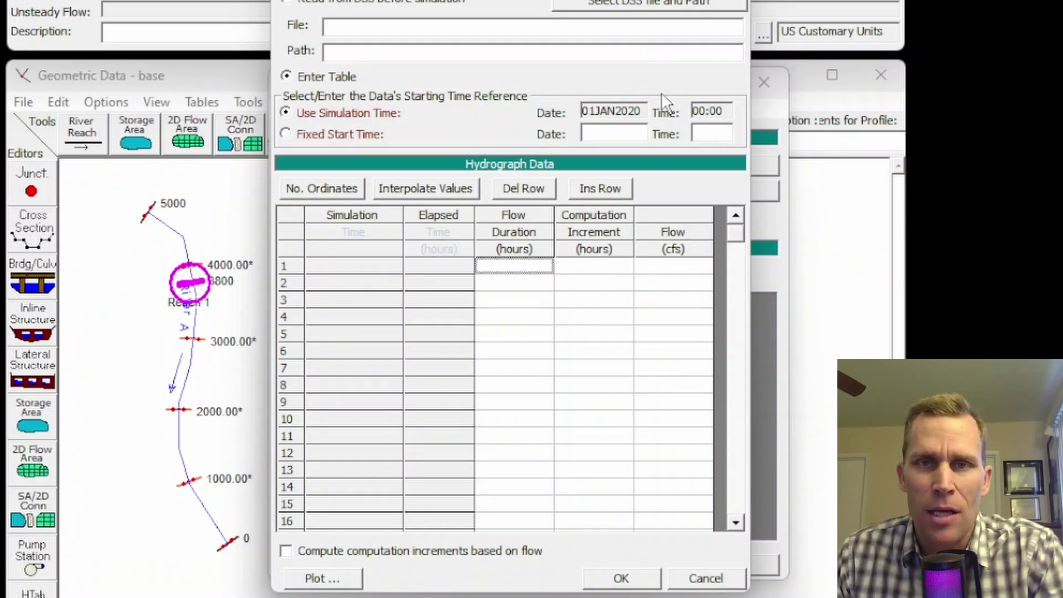
{"action": "left_click", "coordinate": [666, 268]}
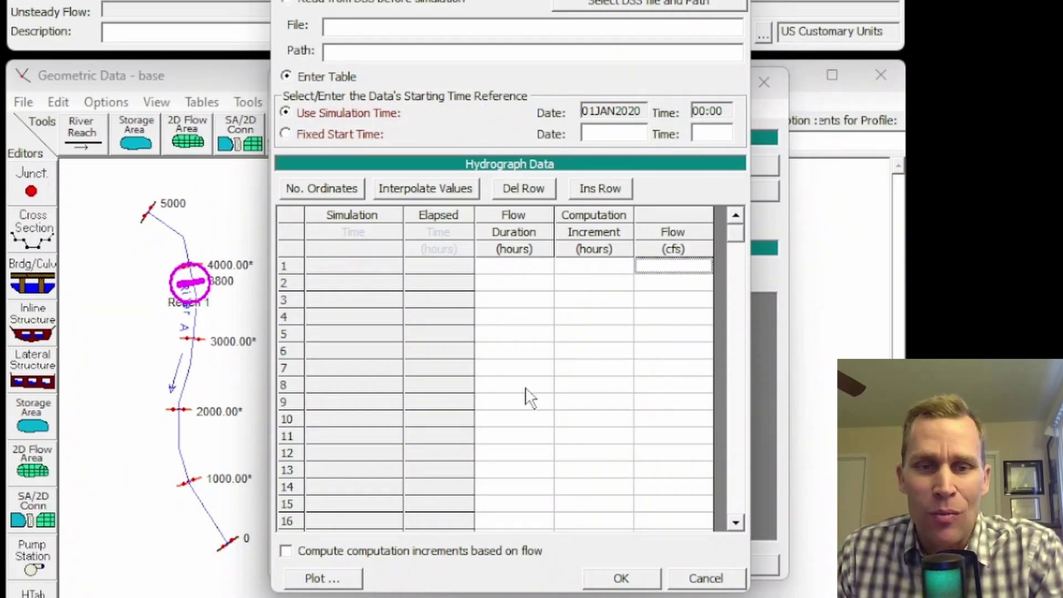
{"action": "key", "text": "Left"}
{"action": "key", "text": "Left"}
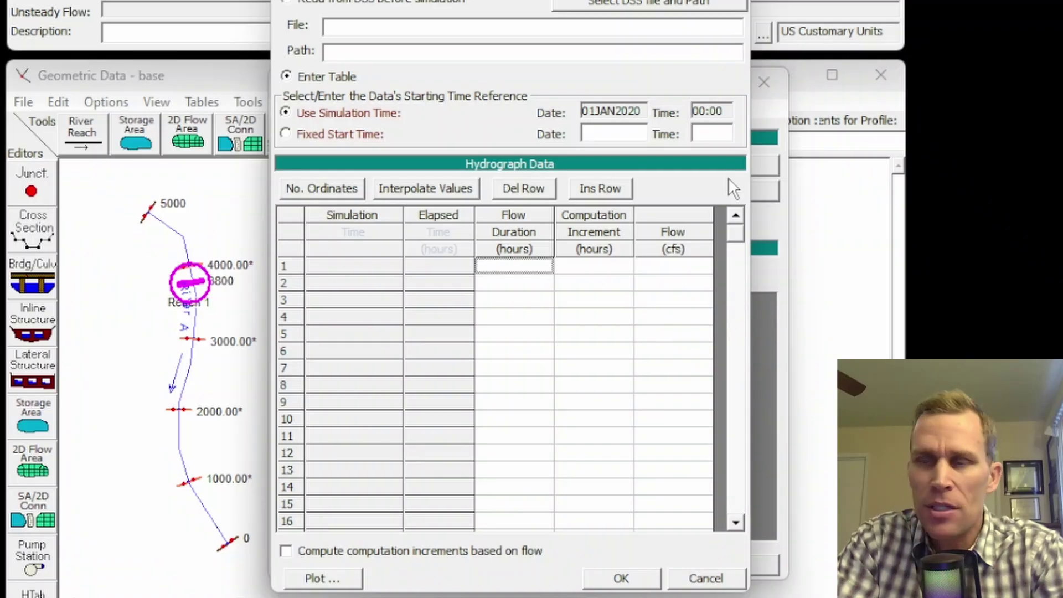
{"action": "type", "text": "24"}
{"action": "key", "text": "Return"}
{"action": "type", "text": "4"}
{"action": "key", "text": "Return"}
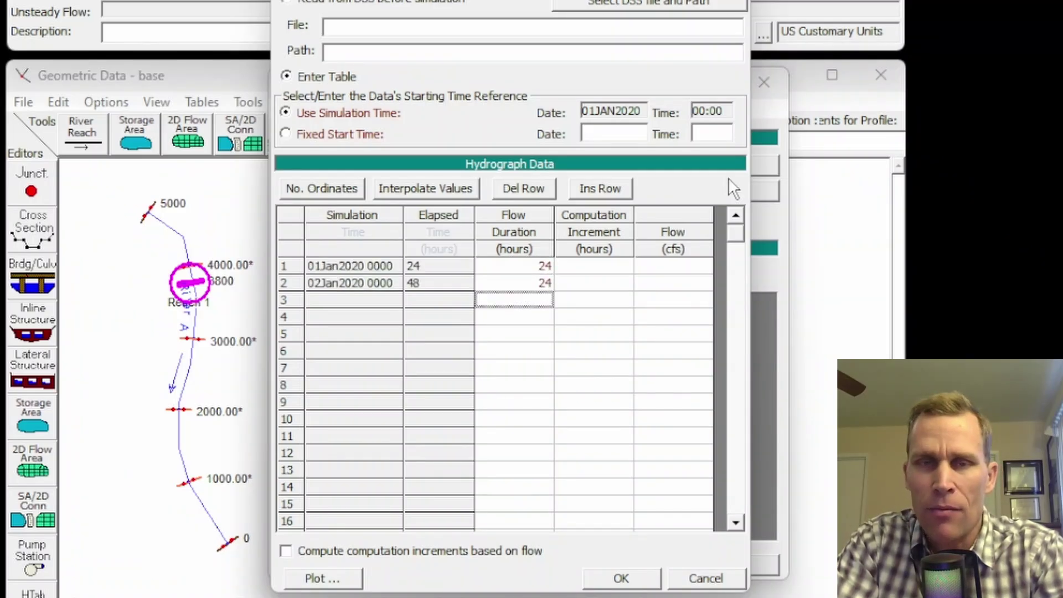
{"action": "type", "text": "24"}
{"action": "key", "text": "Return"}
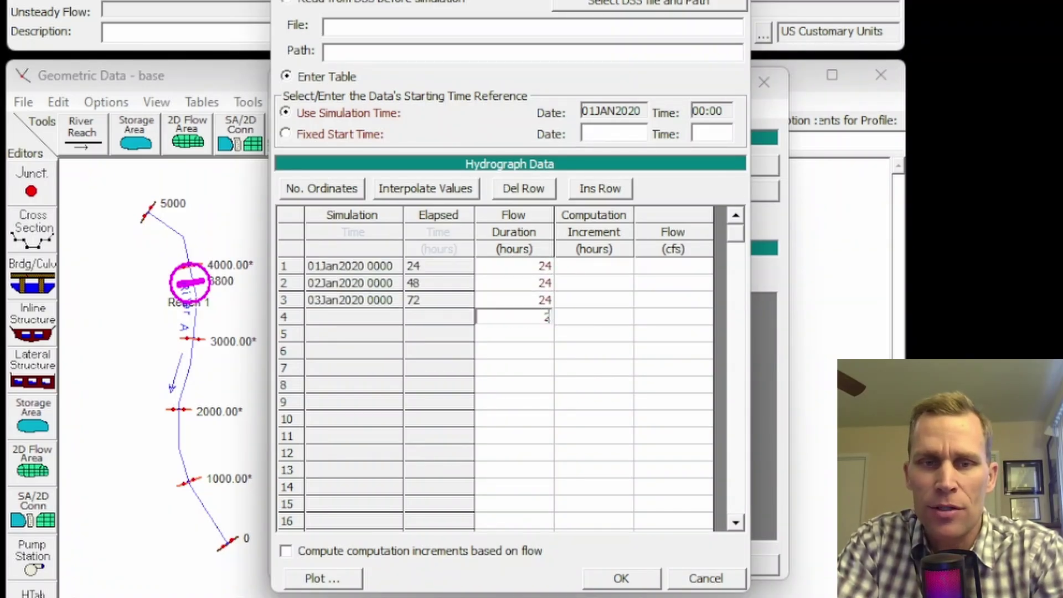
{"action": "type", "text": "24"}
{"action": "key", "text": "Return"}
{"action": "type", "text": "24"}
{"action": "key", "text": "Tab"}
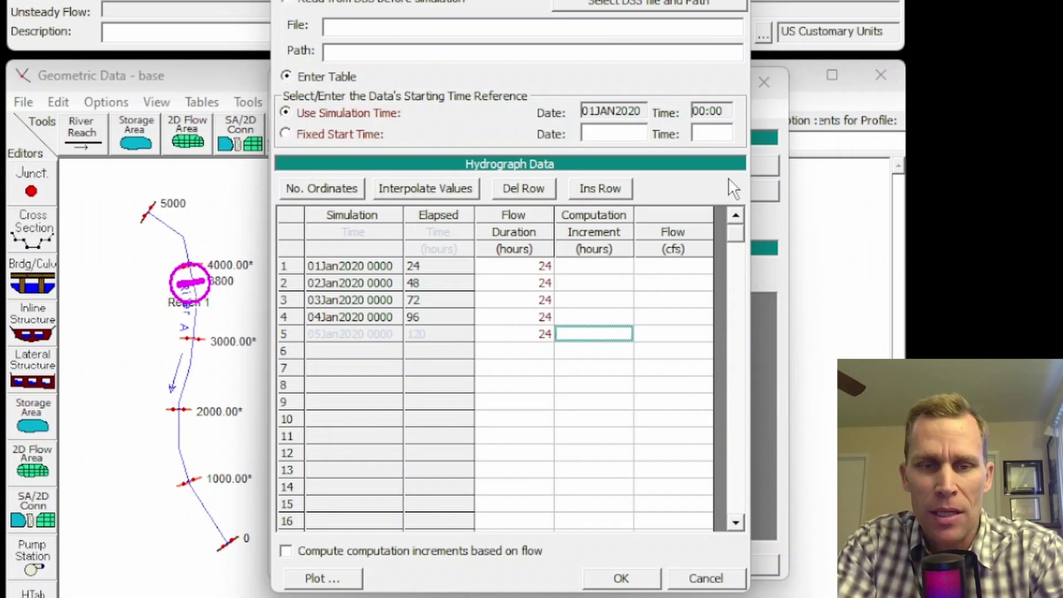
- Enter flows of 1000, 1200, 2400, 4000 and 4400 cfs in rows 1 to 5 of the hydrograph table
{"action": "key", "text": "Up"}
{"action": "key", "text": "Up"}
{"action": "key", "text": "Up"}
{"action": "key", "text": "Up"}
{"action": "key", "text": "Tab"}
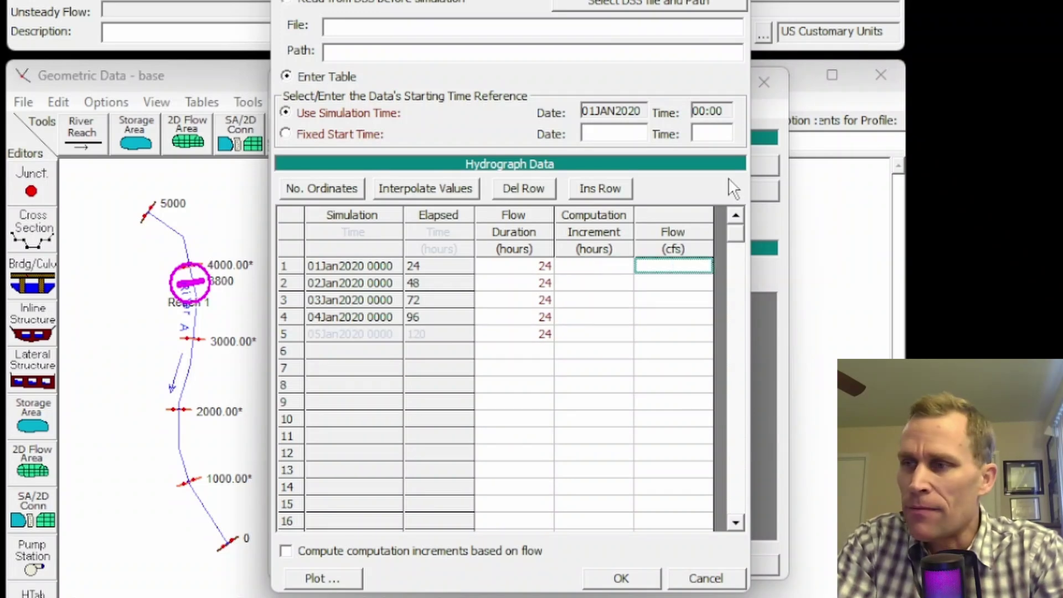
{"action": "type", "text": "1000"}
{"action": "key", "text": "Return"}
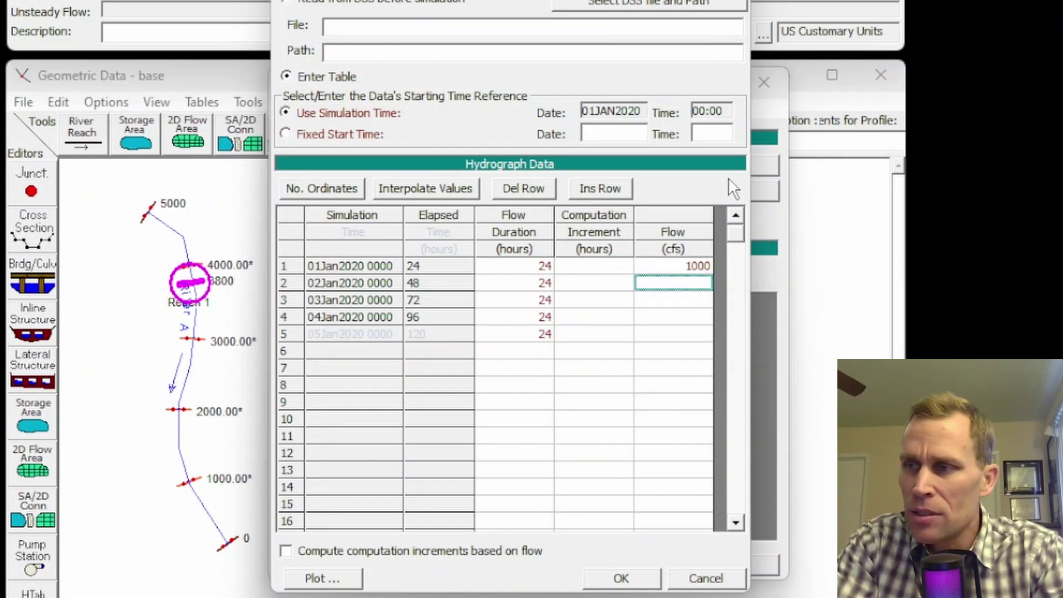
{"action": "type", "text": "1200"}
{"action": "key", "text": "Return"}
{"action": "type", "text": "2400"}
{"action": "key", "text": "Return"}
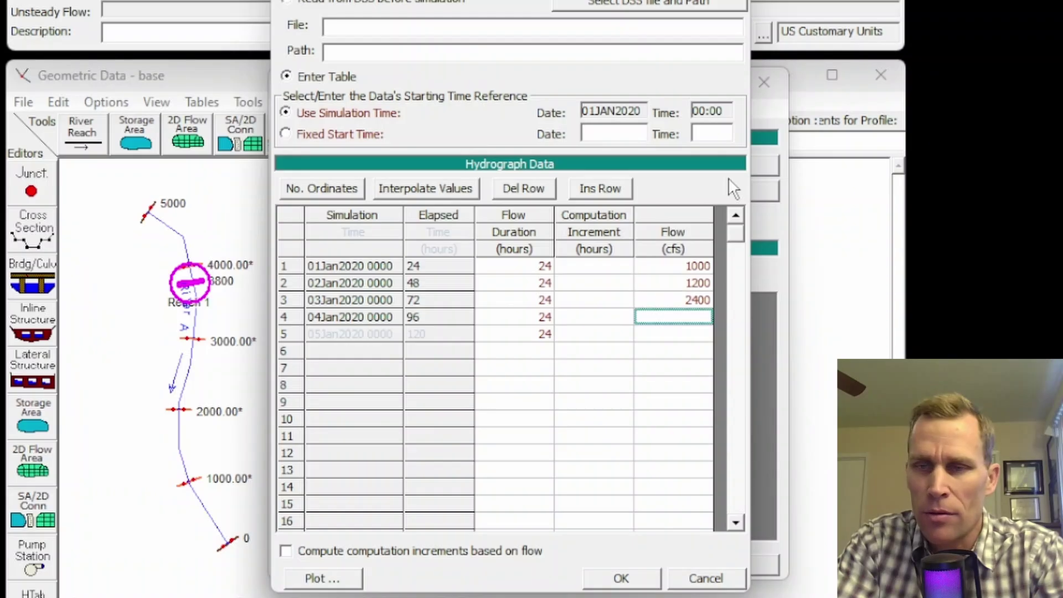
{"action": "type", "text": "4000"}
{"action": "key", "text": "Return"}
{"action": "type", "text": "4400"}
{"action": "key", "text": "Return"}
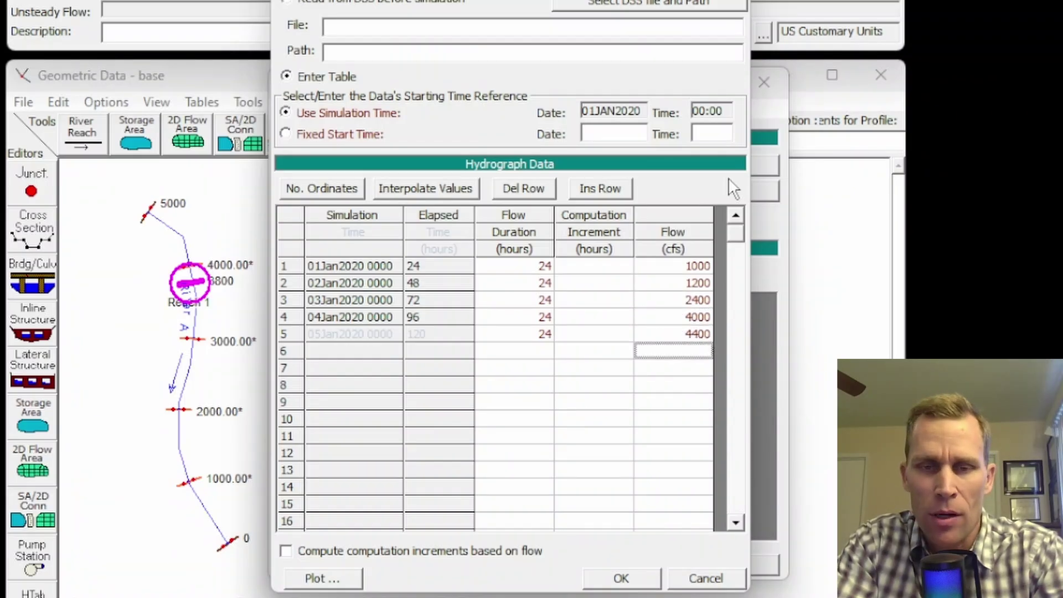
- Set the computation increments for rows 1 to 5 to 12, 12, 4, 1 and 1 hours
{"action": "key", "text": "Left"}
{"action": "key", "text": "Up"}
{"action": "key", "text": "Up"}
{"action": "key", "text": "Up"}
{"action": "key", "text": "Up"}
{"action": "key", "text": "Up"}
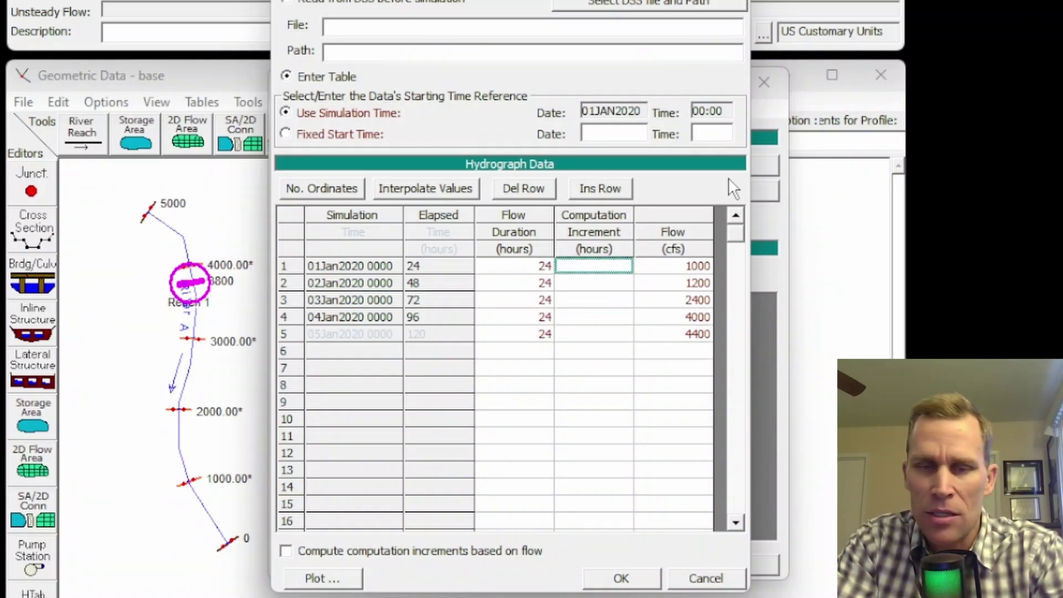
{"action": "type", "text": "12"}
{"action": "key", "text": "Return"}
{"action": "type", "text": "12"}
{"action": "key", "text": "Return"}
{"action": "type", "text": "4"}
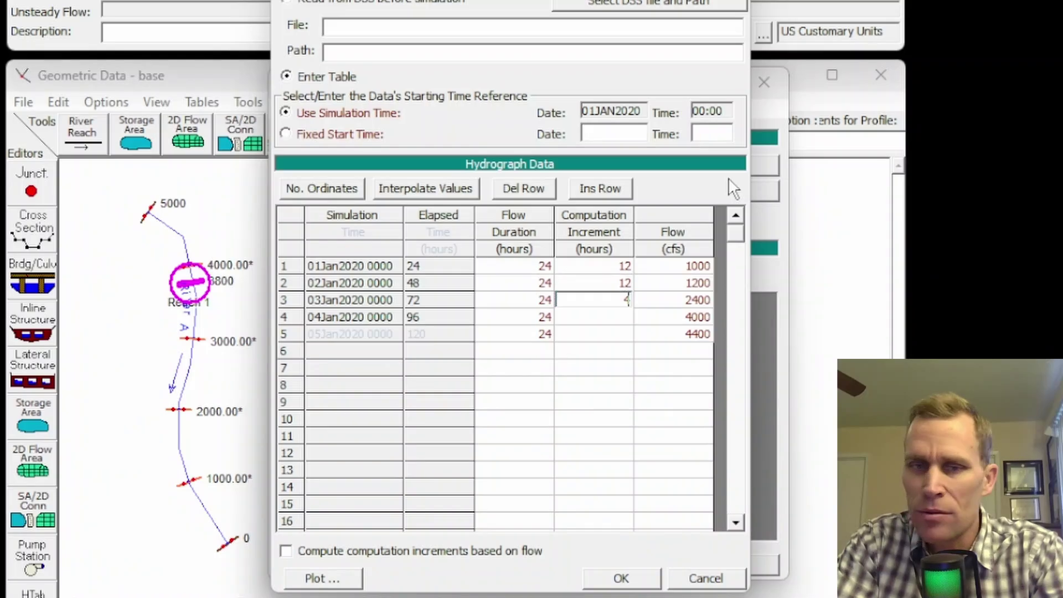
{"action": "key", "text": "Return"}
{"action": "type", "text": "1"}
{"action": "key", "text": "Return"}
{"action": "type", "text": "1"}
{"action": "key", "text": "Return"}
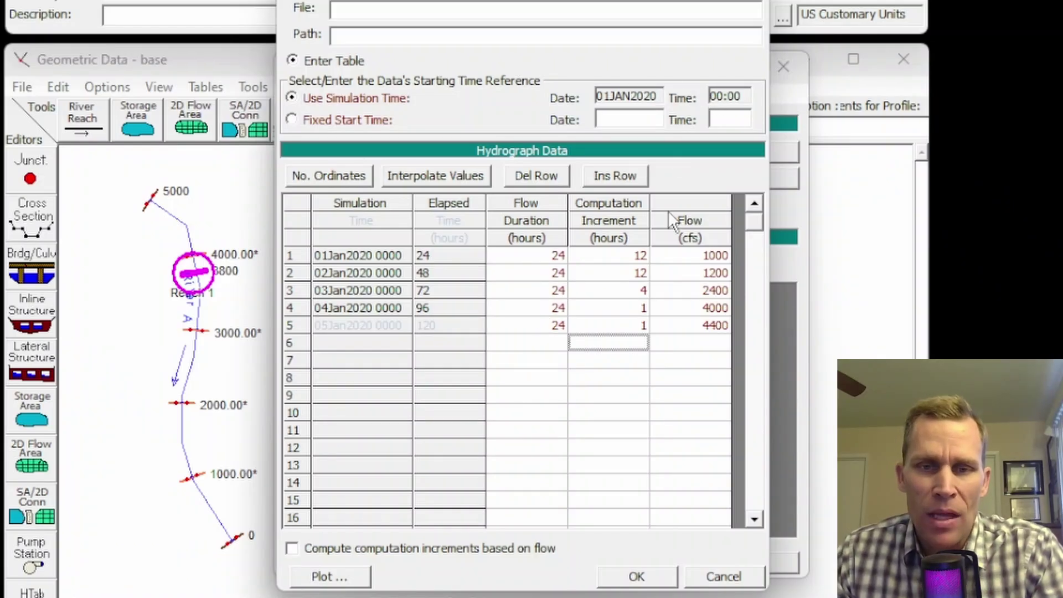
- Examine how the computation increments relate to the low and high flows across the five hydrograph rows
{"action": "left_click_drag", "start_coordinate": [688, 254], "coordinate": [695, 324]}
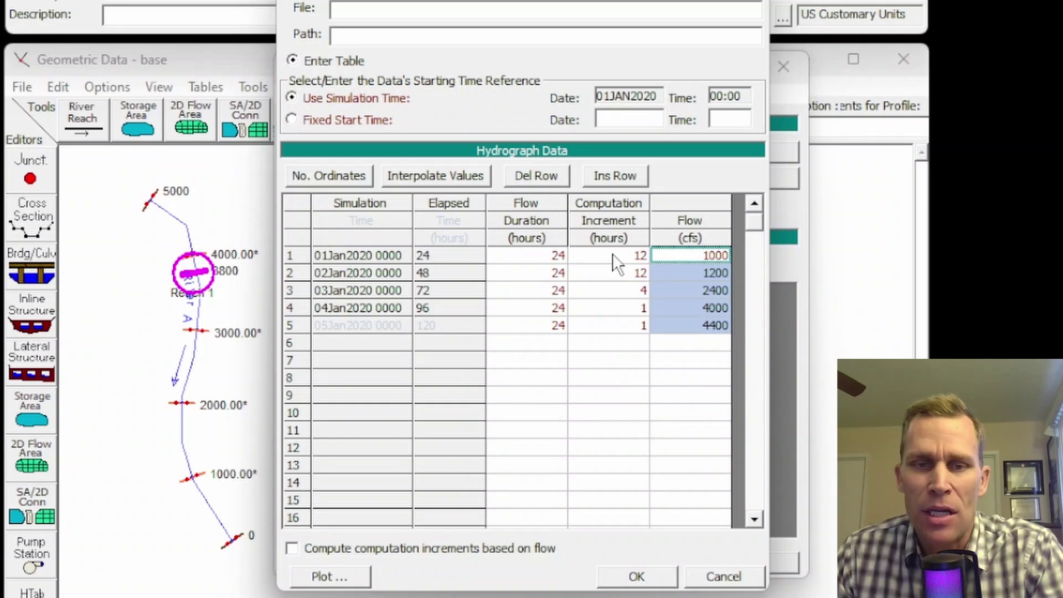
{"action": "left_click_drag", "start_coordinate": [615, 257], "coordinate": [614, 321]}
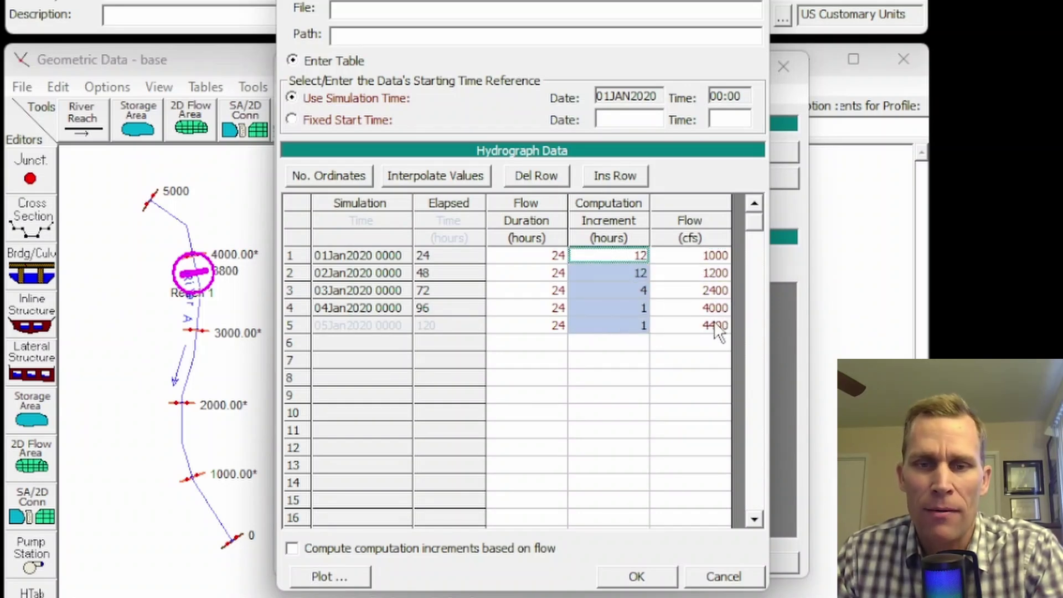
{"action": "left_click_drag", "start_coordinate": [686, 255], "coordinate": [691, 327]}
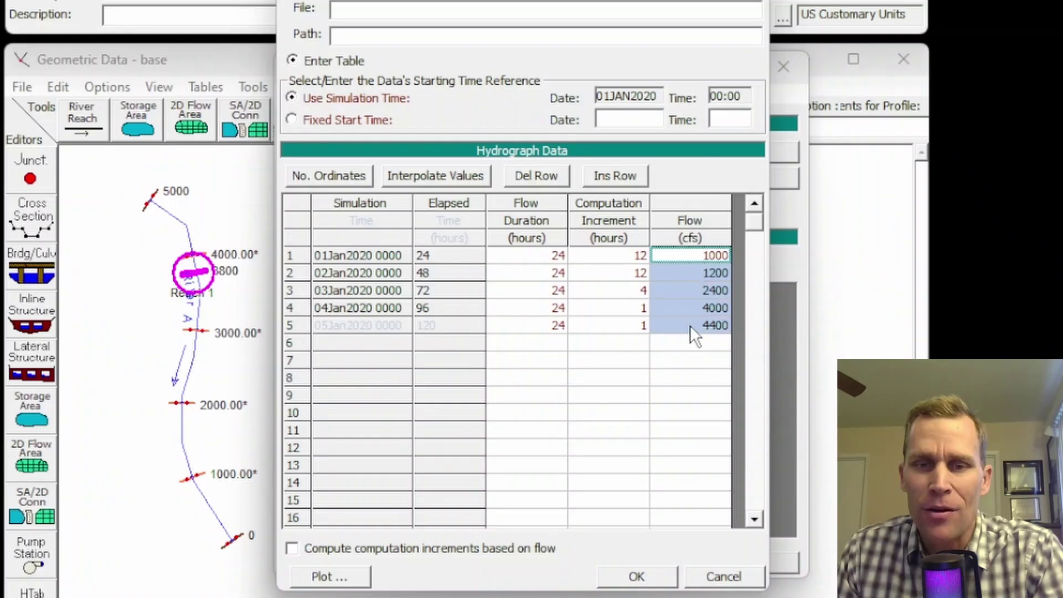
{"action": "left_click", "coordinate": [684, 325]}
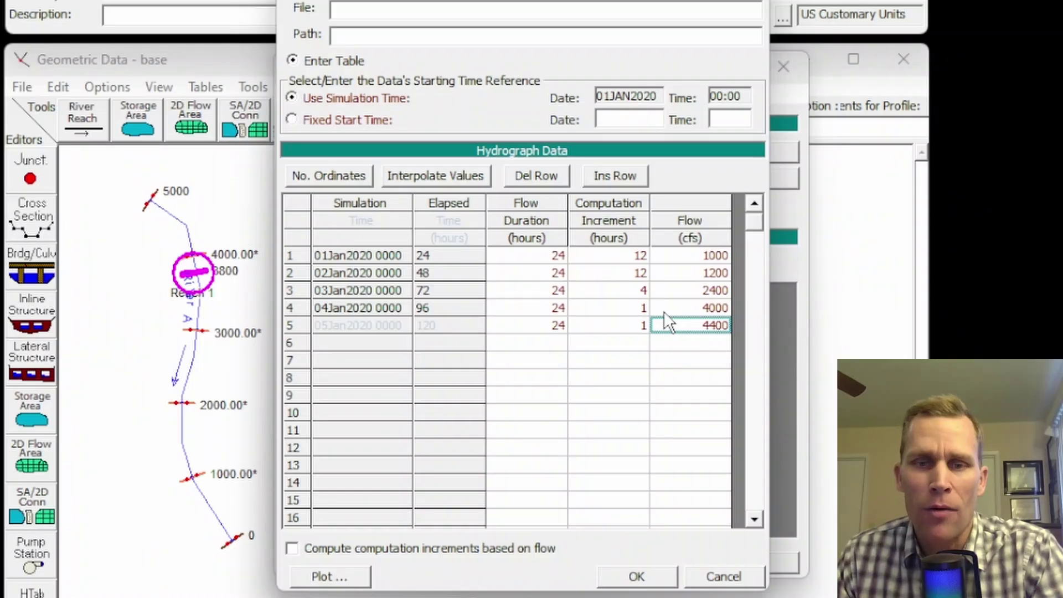
{"action": "left_click", "coordinate": [686, 268]}
{"action": "left_click_drag", "start_coordinate": [685, 267], "coordinate": [676, 303]}
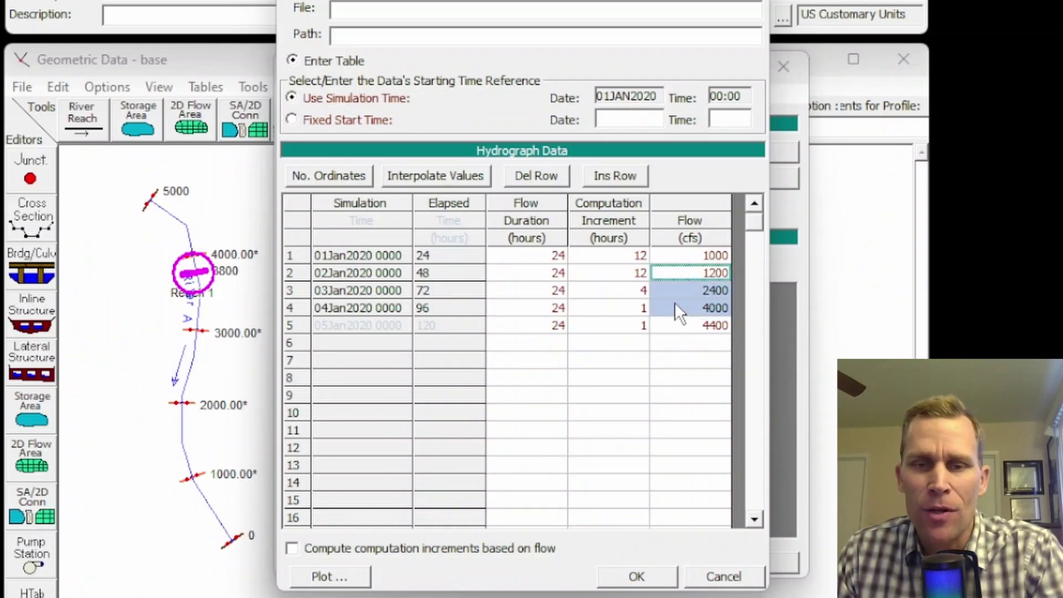
{"action": "left_click", "coordinate": [619, 326]}
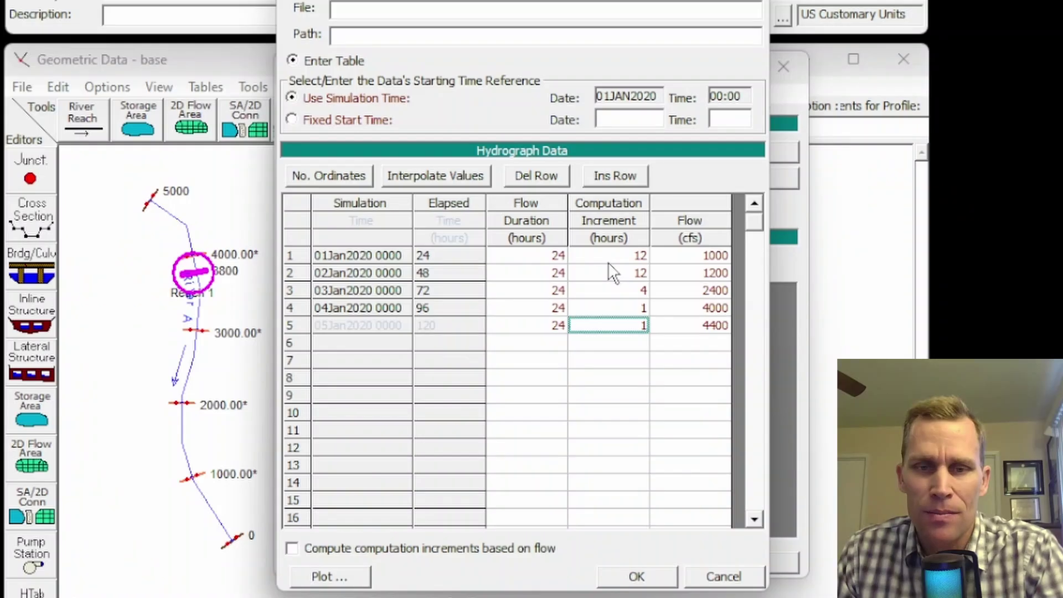
{"action": "left_click_drag", "start_coordinate": [687, 254], "coordinate": [687, 275]}
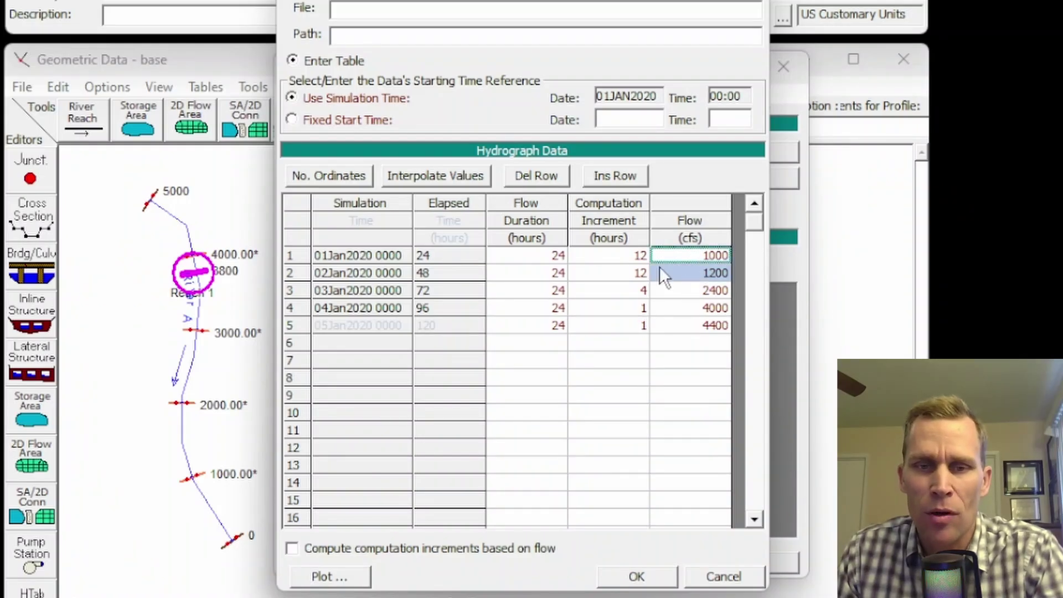
{"action": "left_click_drag", "start_coordinate": [605, 254], "coordinate": [614, 288]}
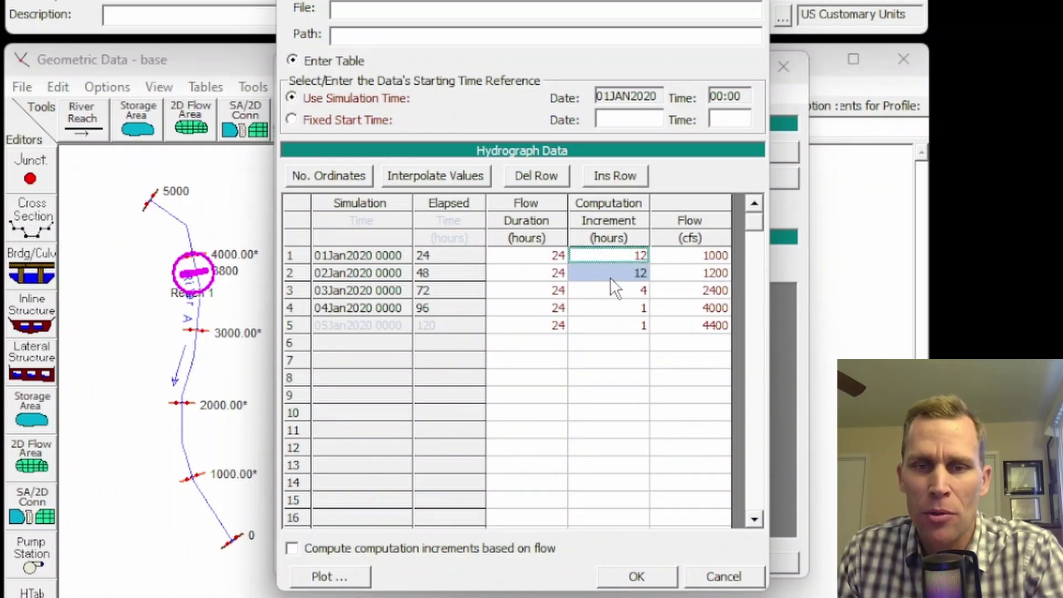
{"action": "left_click", "coordinate": [690, 307]}
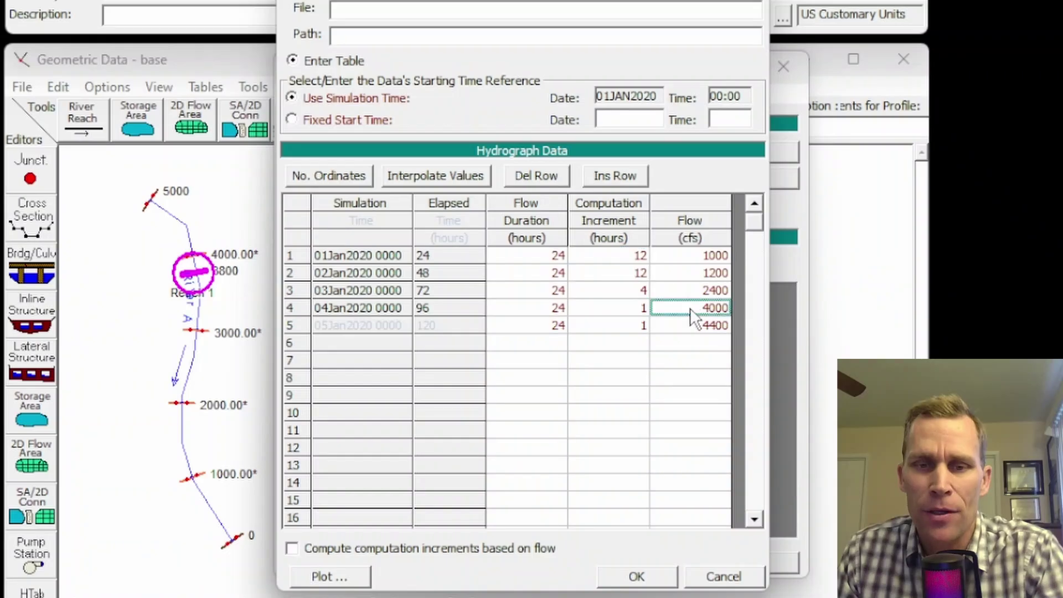
{"action": "left_click_drag", "start_coordinate": [690, 308], "coordinate": [682, 333]}
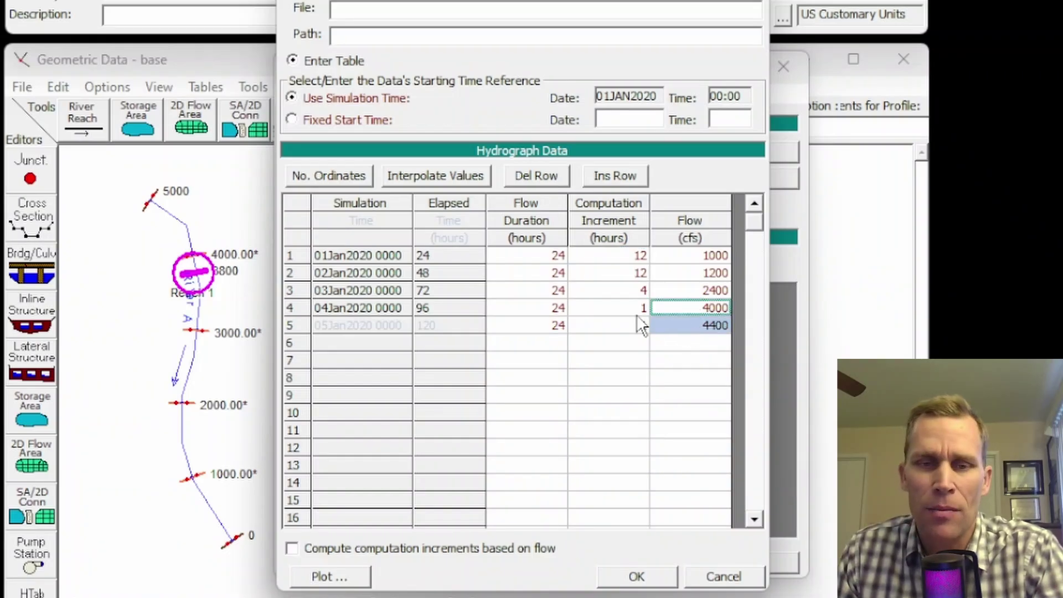
{"action": "left_click_drag", "start_coordinate": [624, 311], "coordinate": [622, 331]}
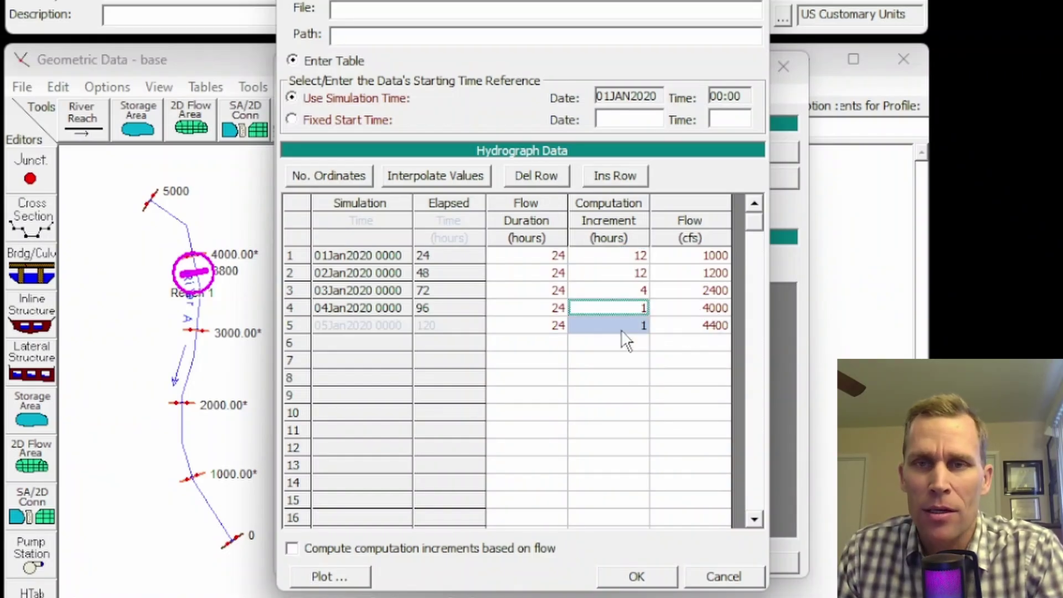
{"action": "left_click", "coordinate": [626, 318]}
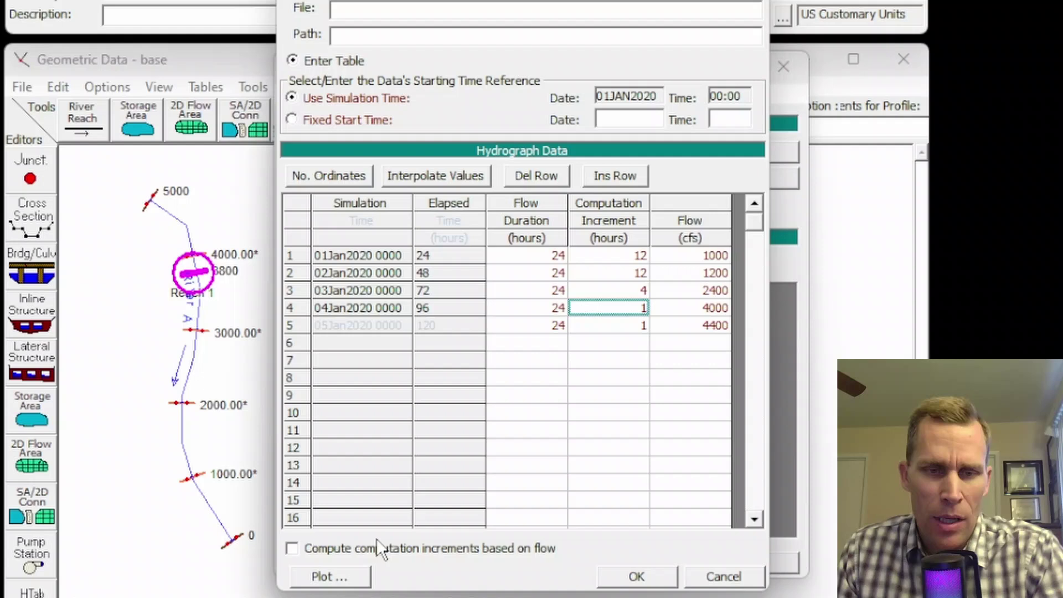
- Plot the station 5000 flow series to inspect its stepped hydrograph, and close the plot
{"action": "left_click", "coordinate": [332, 576]}
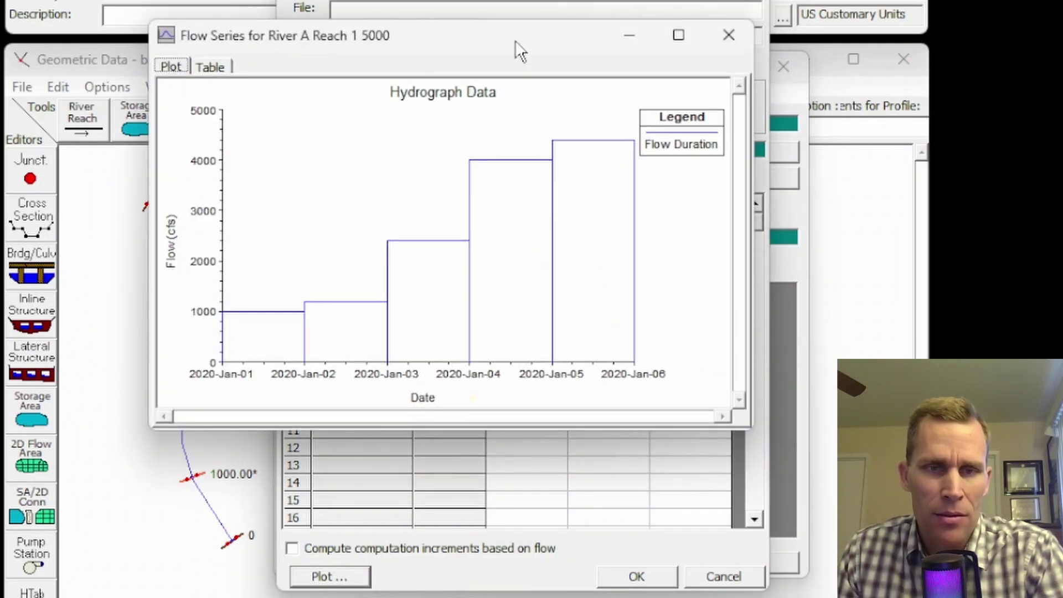
{"action": "left_click_drag", "start_coordinate": [516, 37], "coordinate": [559, 46]}
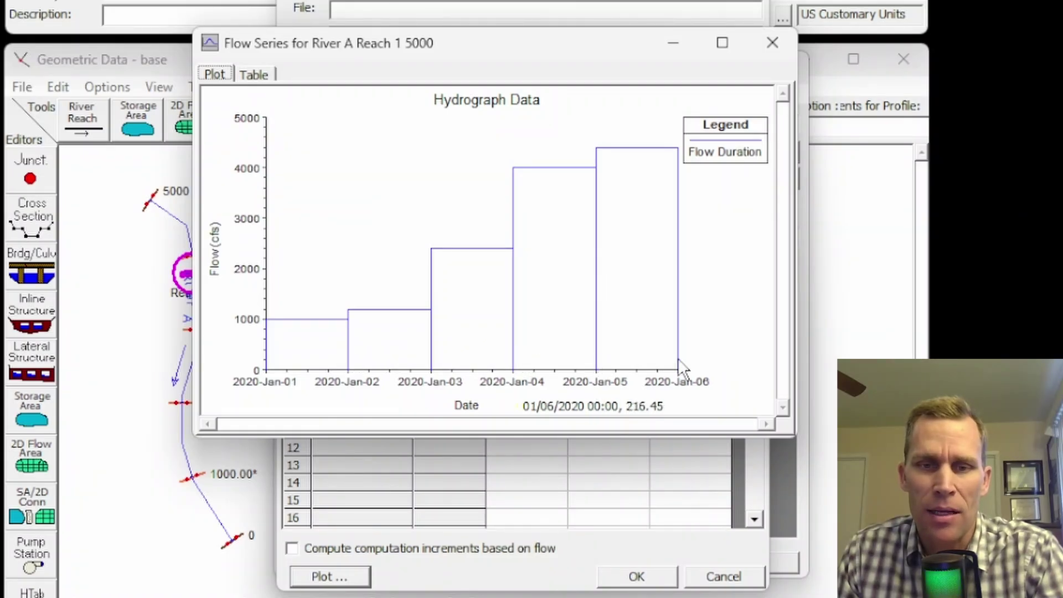
{"action": "left_click", "coordinate": [772, 42]}
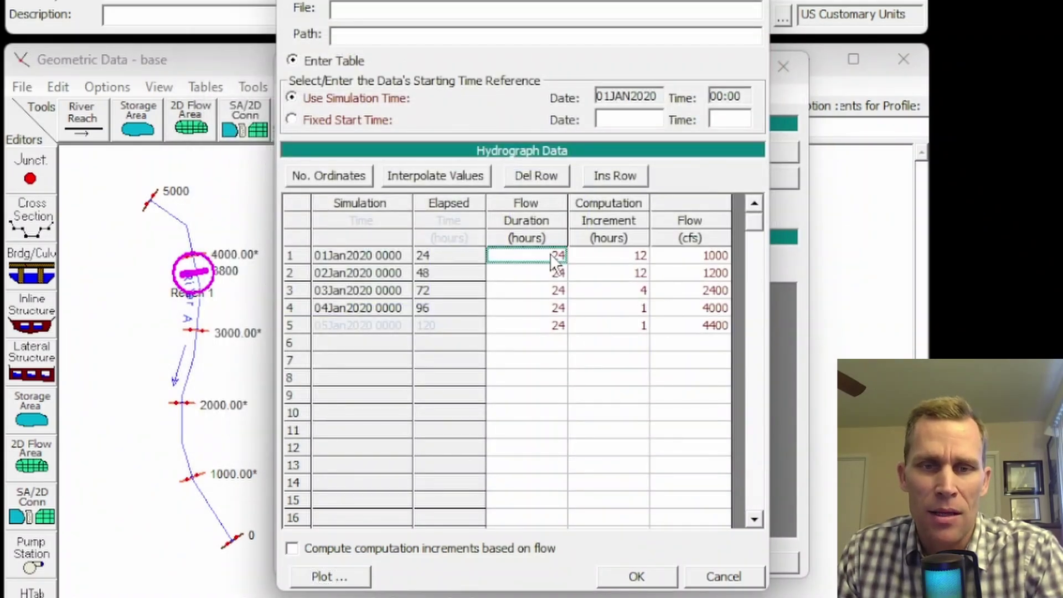
- Change the flow durations in rows 4 and 5 of the hydrograph table to 12 hours each
{"action": "left_click_drag", "start_coordinate": [554, 260], "coordinate": [536, 330]}
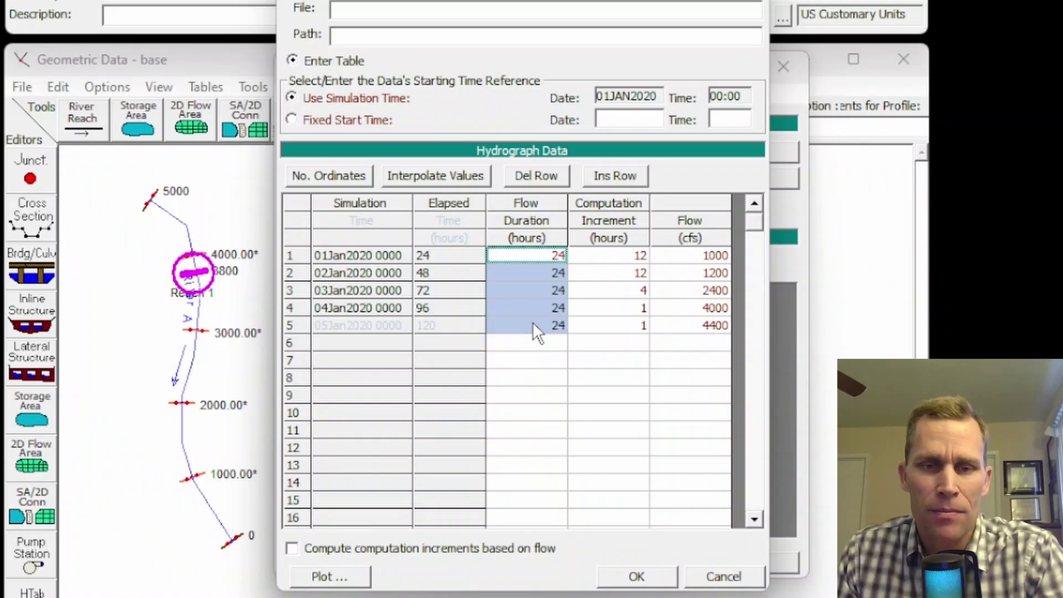
{"action": "left_click", "coordinate": [543, 309]}
{"action": "key", "text": "BackSpace"}
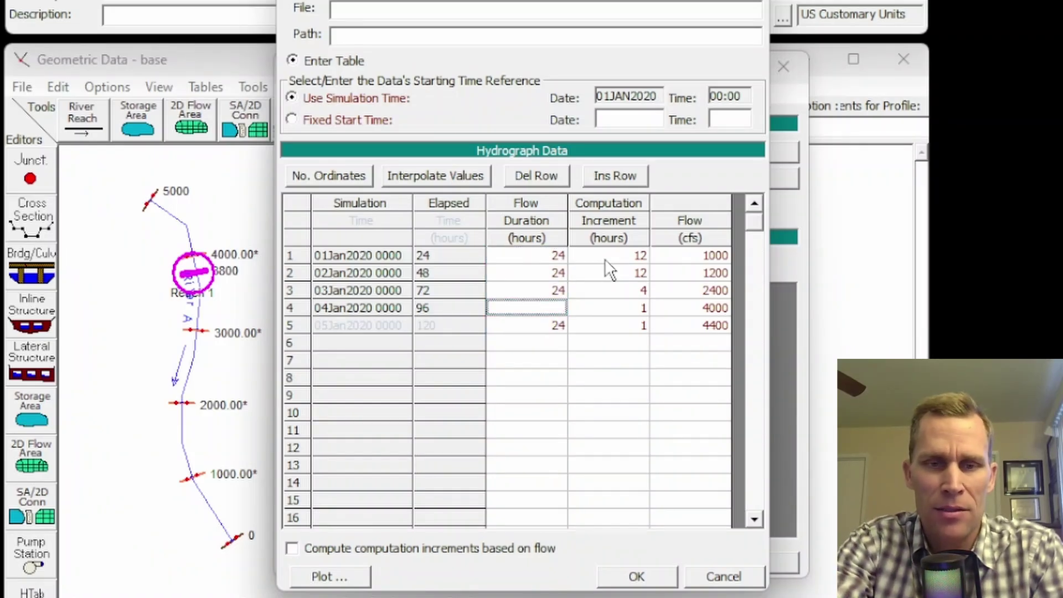
{"action": "type", "text": "12"}
{"action": "key", "text": "Return"}
{"action": "key", "text": "BackSpace"}
{"action": "type", "text": "12"}
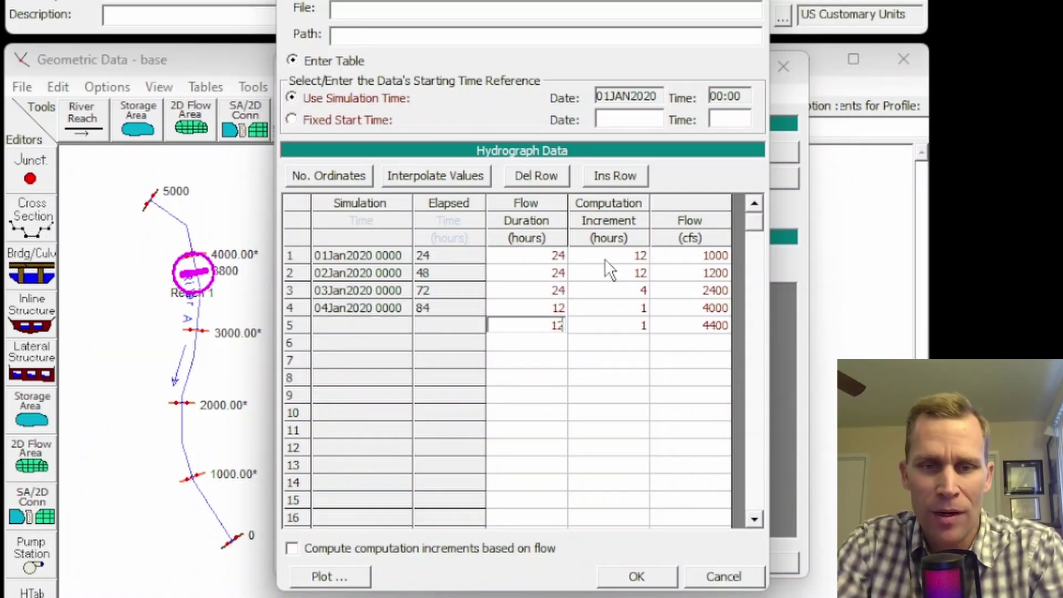
- Plot the station 5000 flow series with the two 12-hour durations, and close the plot
{"action": "key", "text": "Tab"}
{"action": "left_click", "coordinate": [571, 292]}
{"action": "left_click", "coordinate": [327, 580]}
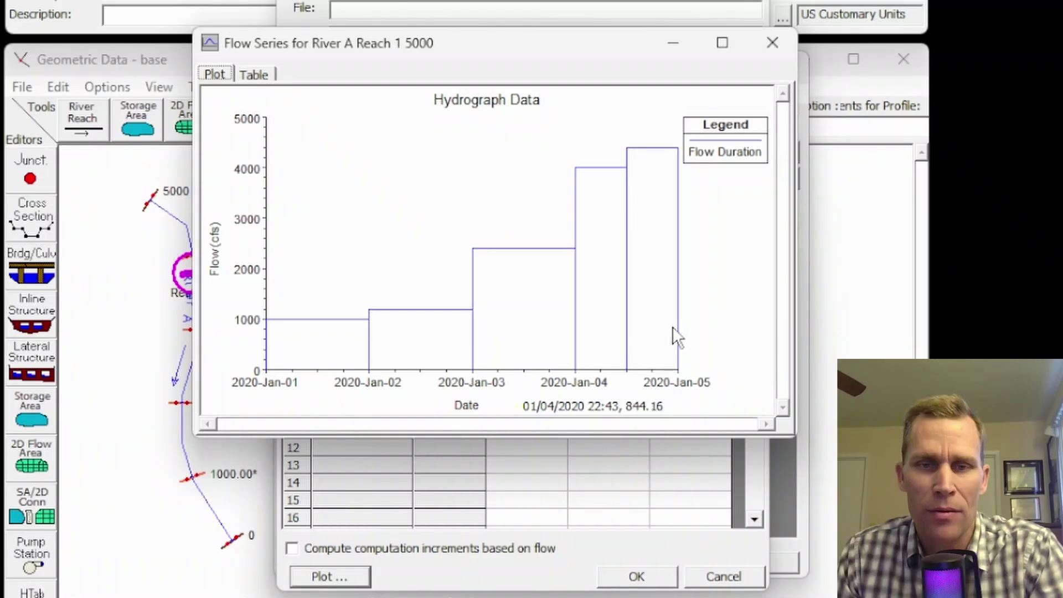
{"action": "left_click", "coordinate": [771, 43]}
- Set the flow durations in rows 4 and 5 of the hydrograph table to 24 hours each
{"action": "left_click_drag", "start_coordinate": [548, 321], "coordinate": [549, 309]}
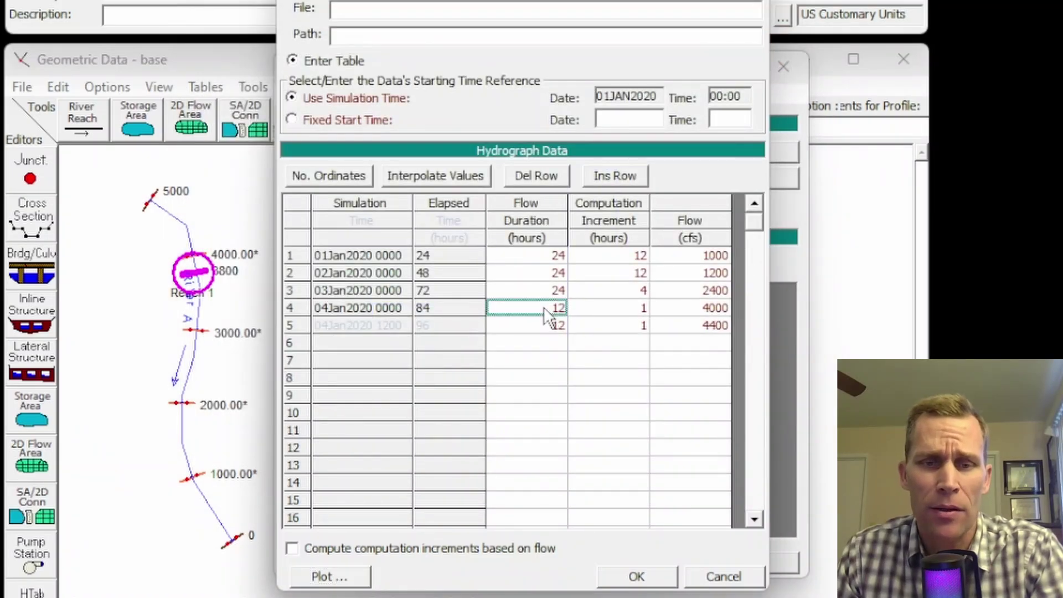
{"action": "type", "text": "24 24"}
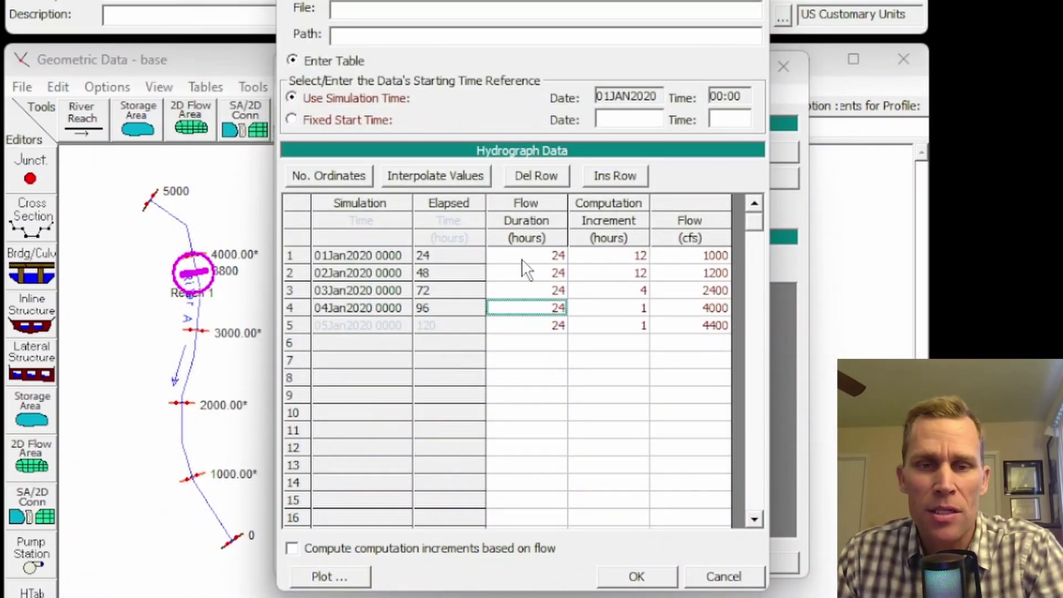
- Review the computation increments across the five hydrograph rows, and view the maximum number of ordinates setting without changing it
{"action": "left_click_drag", "start_coordinate": [523, 254], "coordinate": [690, 330]}
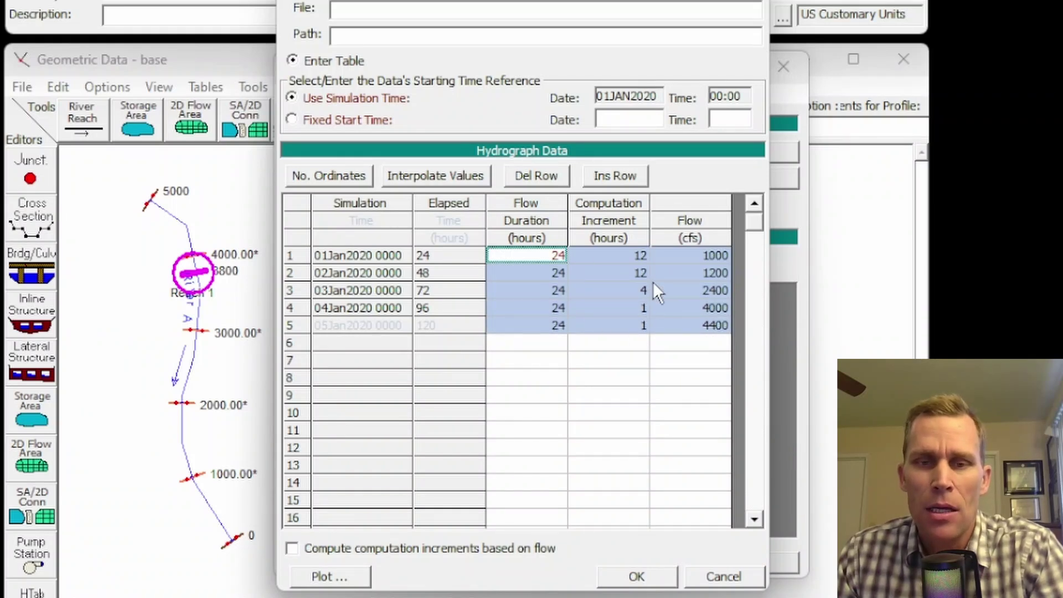
{"action": "left_click", "coordinate": [626, 260]}
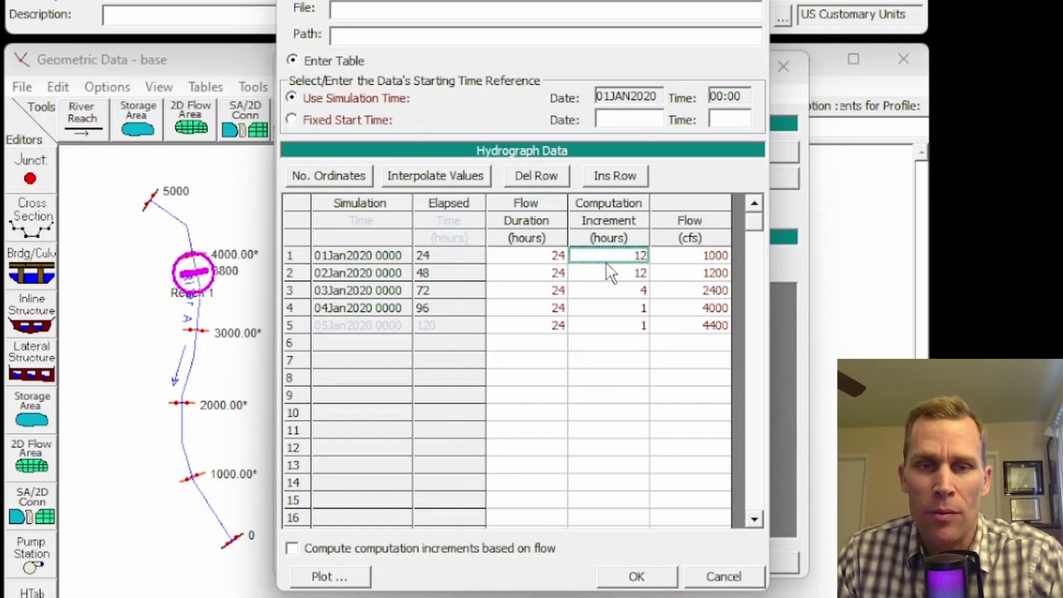
{"action": "left_click_drag", "start_coordinate": [608, 252], "coordinate": [616, 322]}
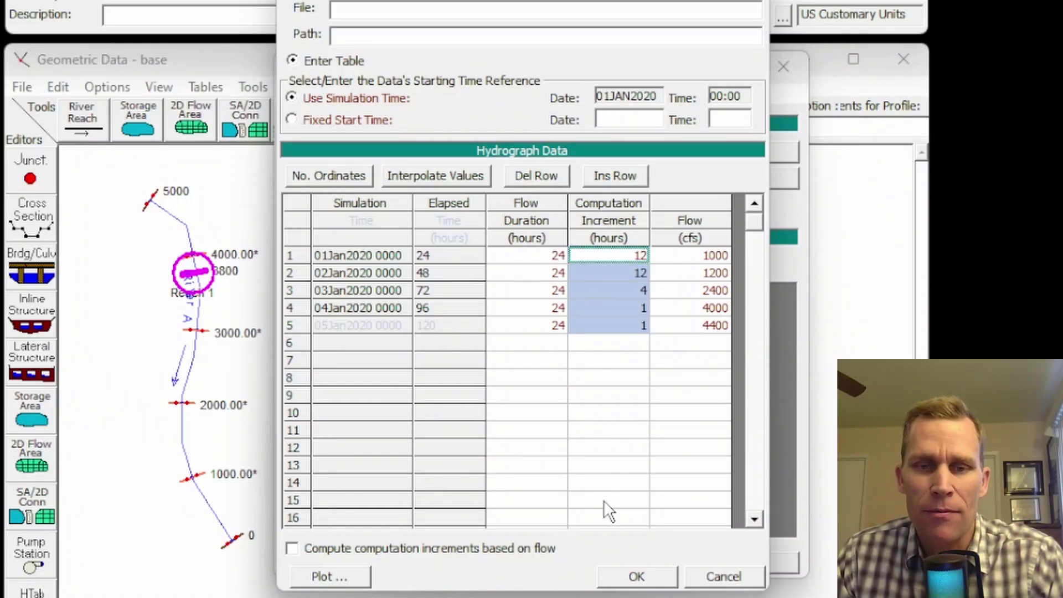
{"action": "left_click_drag", "start_coordinate": [753, 218], "coordinate": [740, 201]}
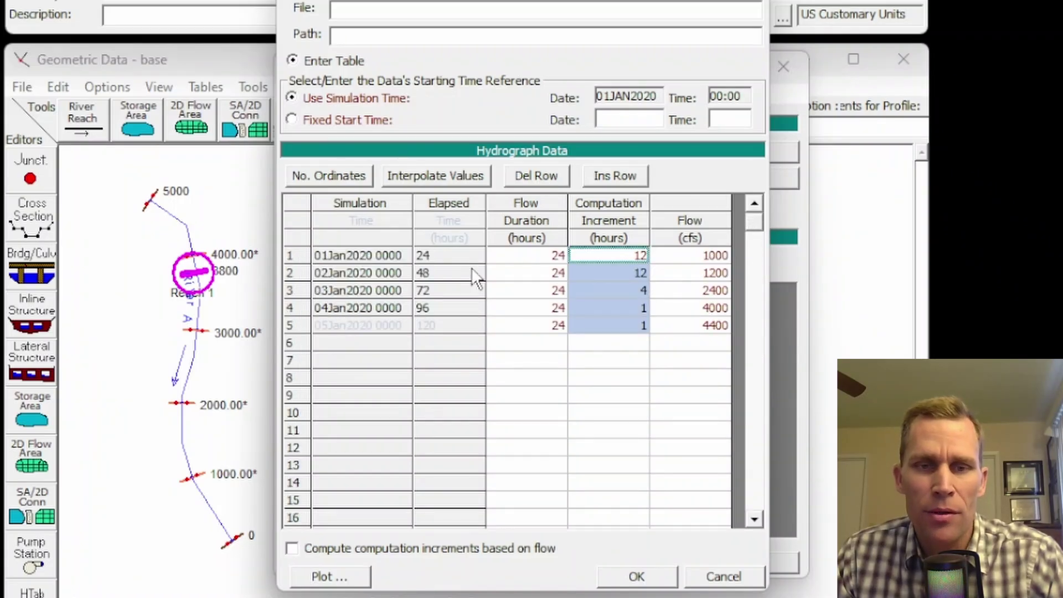
{"action": "left_click", "coordinate": [589, 344]}
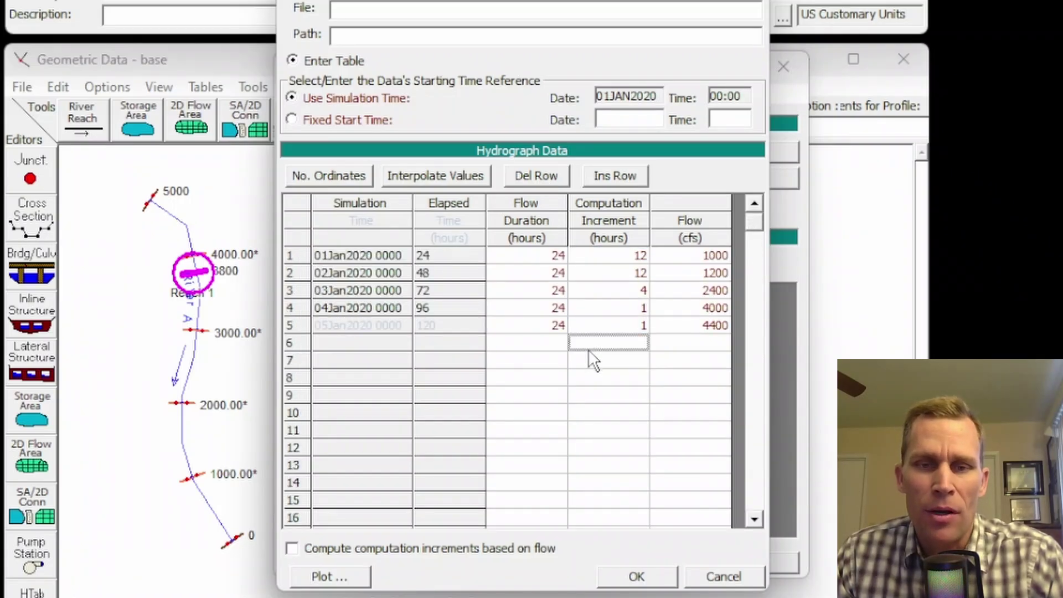
{"action": "left_click", "coordinate": [321, 181]}
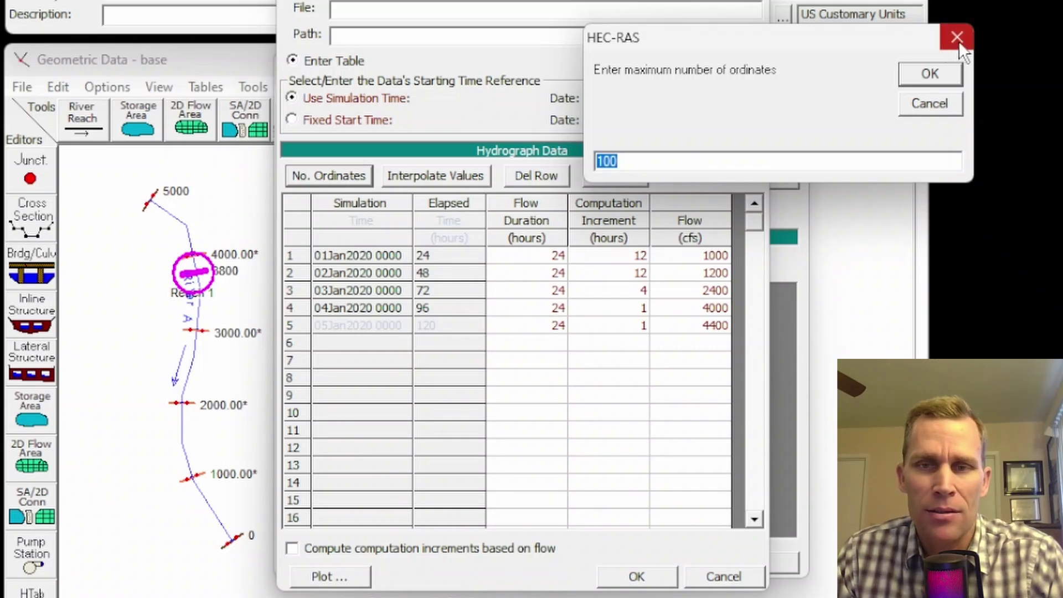
{"action": "left_click_drag", "start_coordinate": [776, 50], "coordinate": [630, 107]}
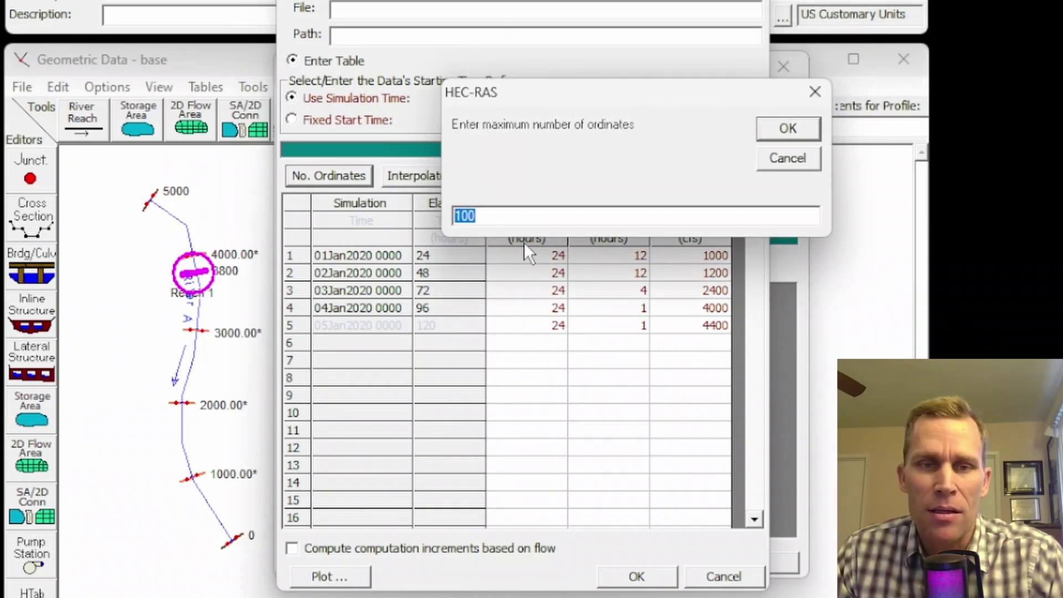
{"action": "left_click", "coordinate": [817, 94]}
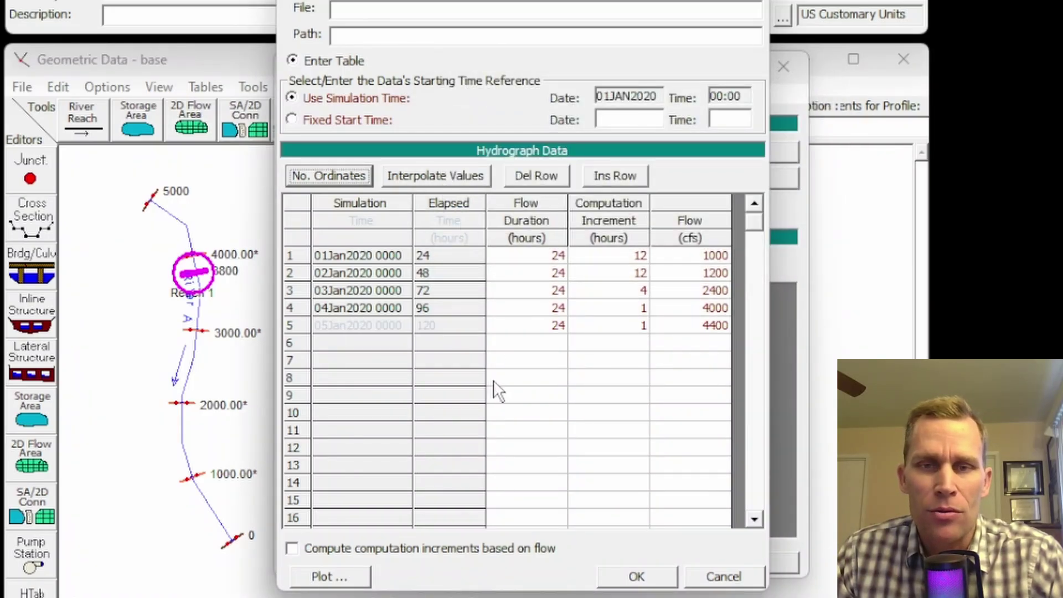
- Fill row 7 of the hydrograph table with a 48-hour duration, a 3-hour increment and a 4600 cfs flow, leaving row 6 blank
{"action": "left_click", "coordinate": [550, 349]}
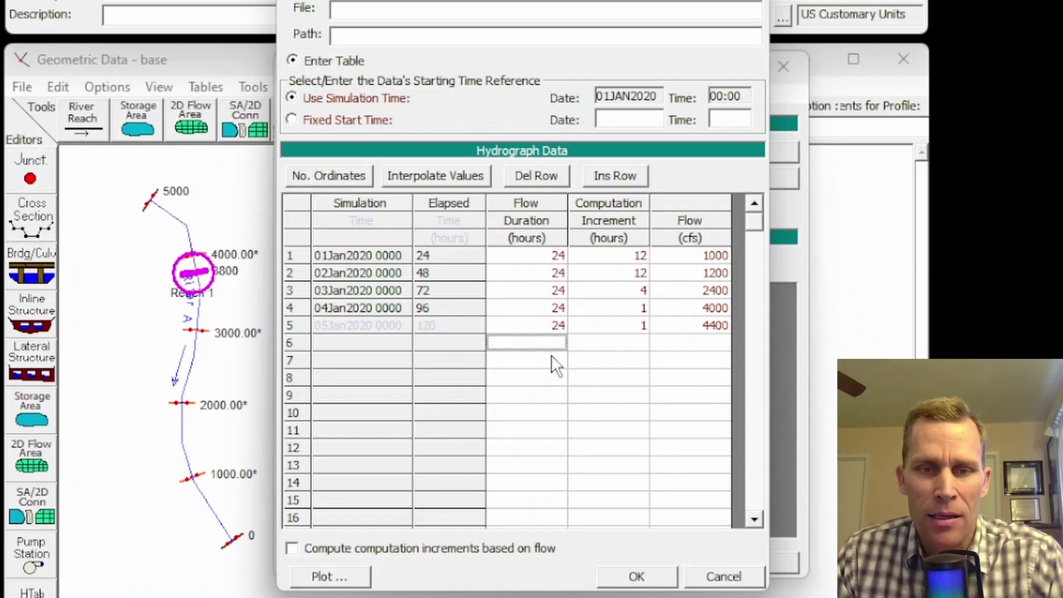
{"action": "left_click", "coordinate": [554, 357]}
{"action": "left_click_drag", "start_coordinate": [550, 339], "coordinate": [682, 341]}
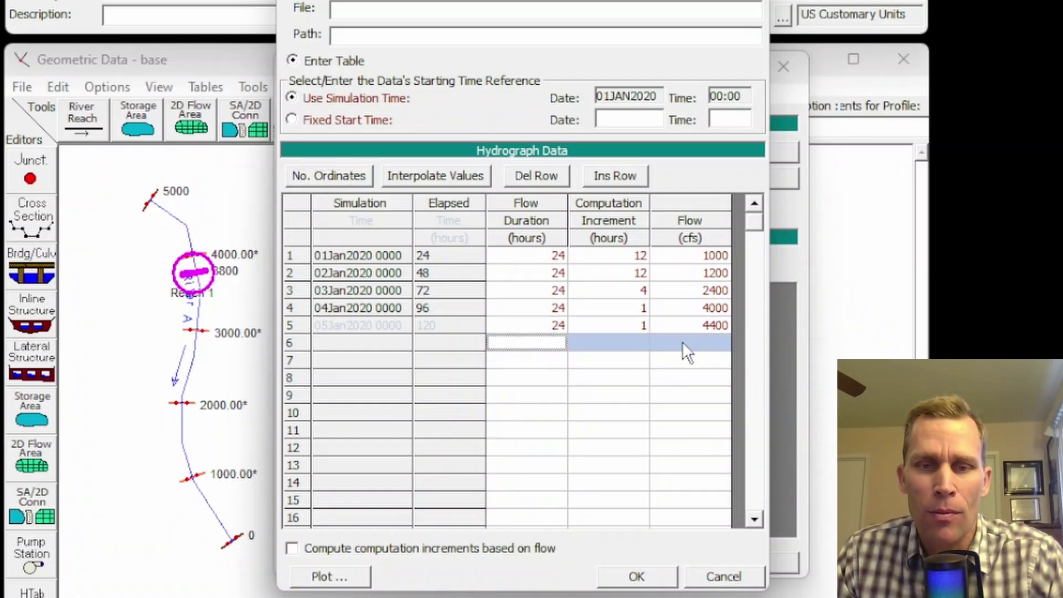
{"action": "left_click", "coordinate": [556, 360]}
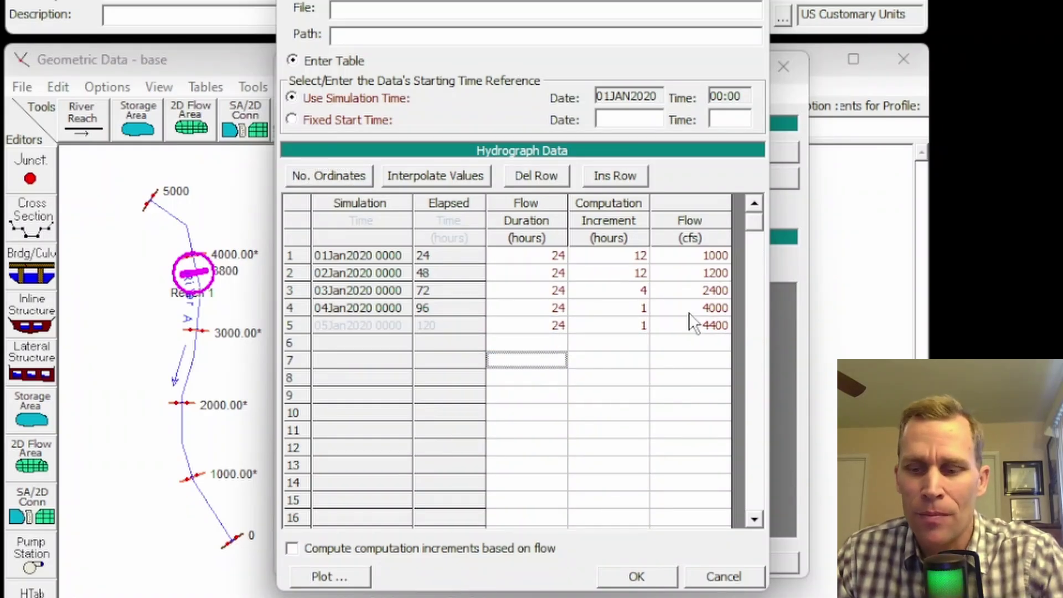
{"action": "type", "text": "48"}
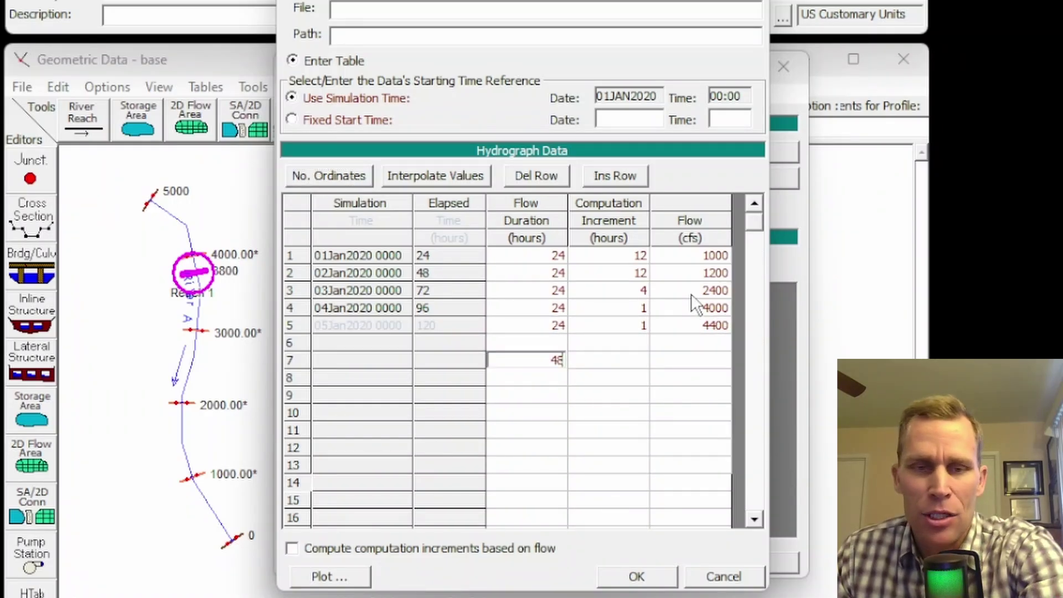
{"action": "left_click", "coordinate": [637, 361]}
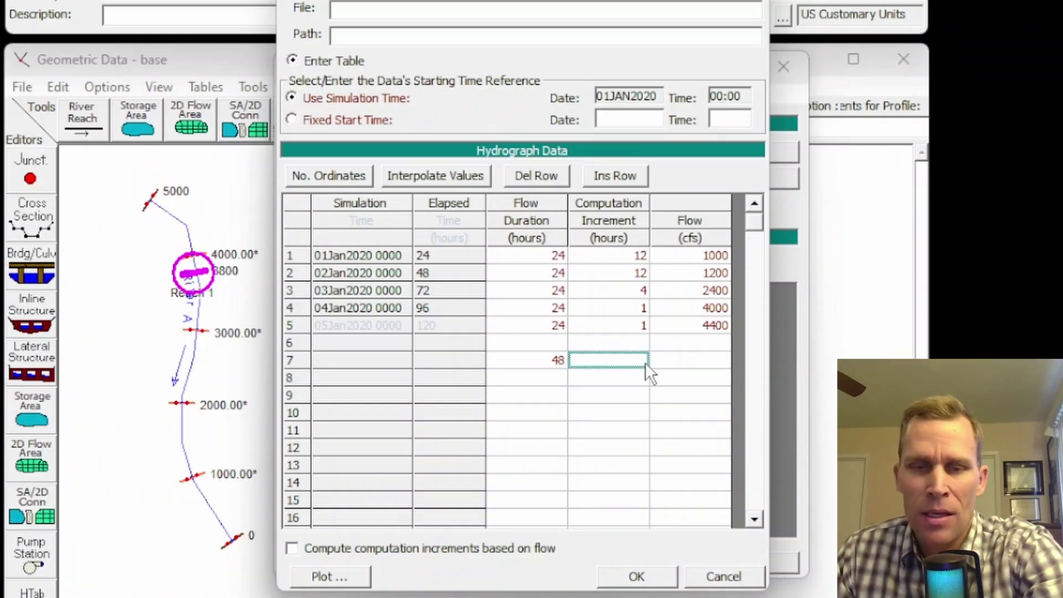
{"action": "type", "text": "3"}
{"action": "left_click", "coordinate": [690, 360]}
{"action": "type", "text": "4600"}
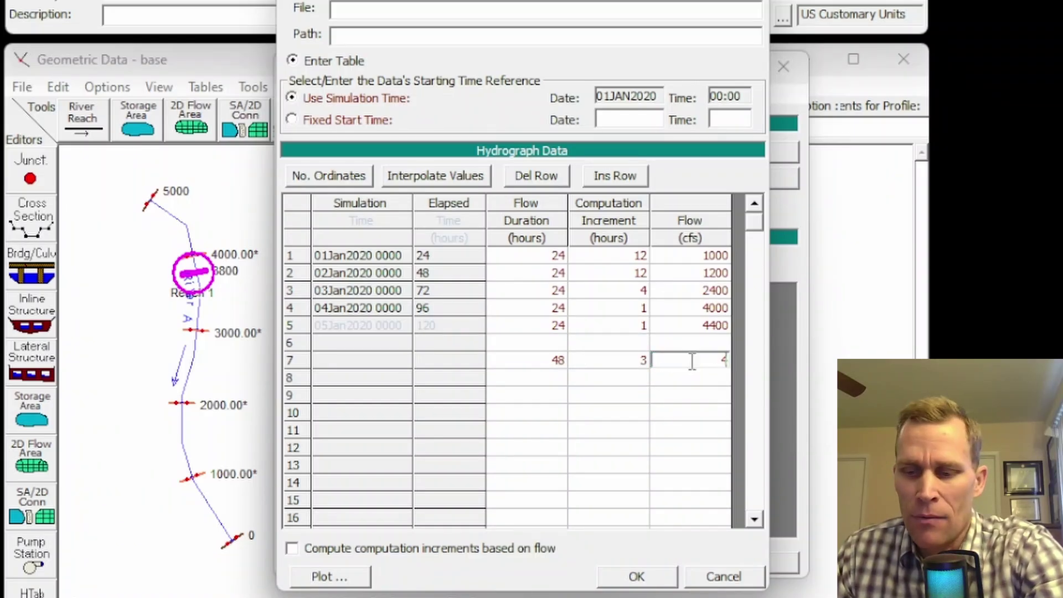
- Interpolate the missing values of blank row 6 from rows 5 and 7, and compare them with their neighbours
{"action": "left_click", "coordinate": [625, 343]}
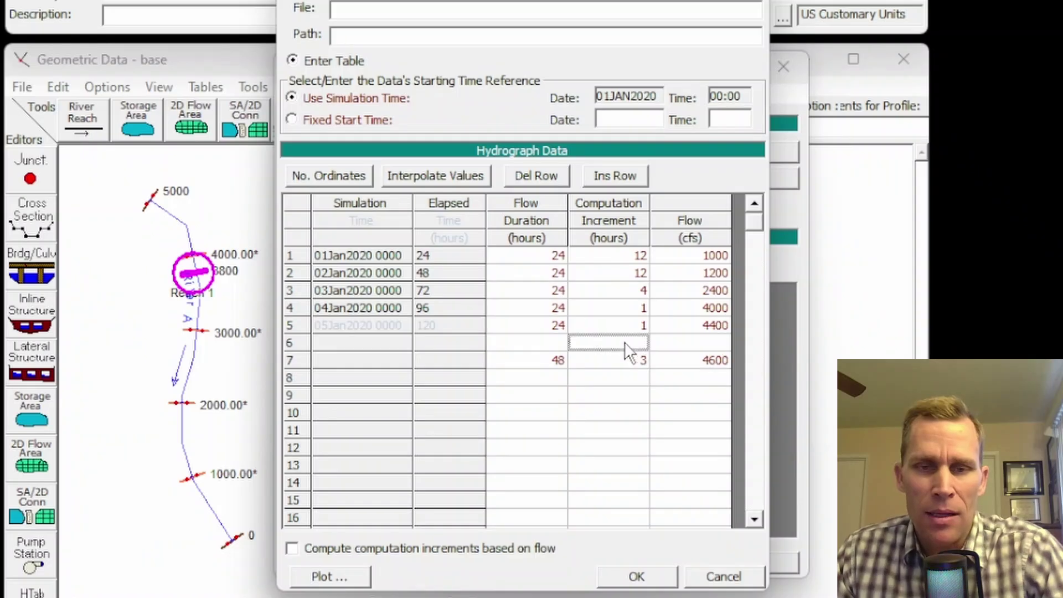
{"action": "left_click", "coordinate": [454, 174]}
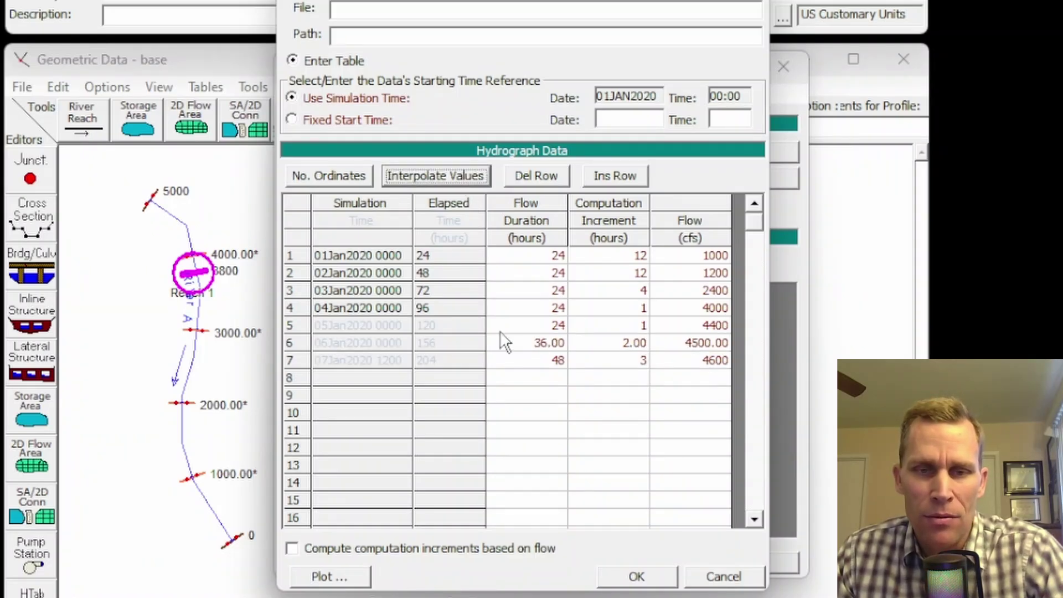
{"action": "left_click_drag", "start_coordinate": [551, 327], "coordinate": [546, 363]}
{"action": "left_click", "coordinate": [548, 343]}
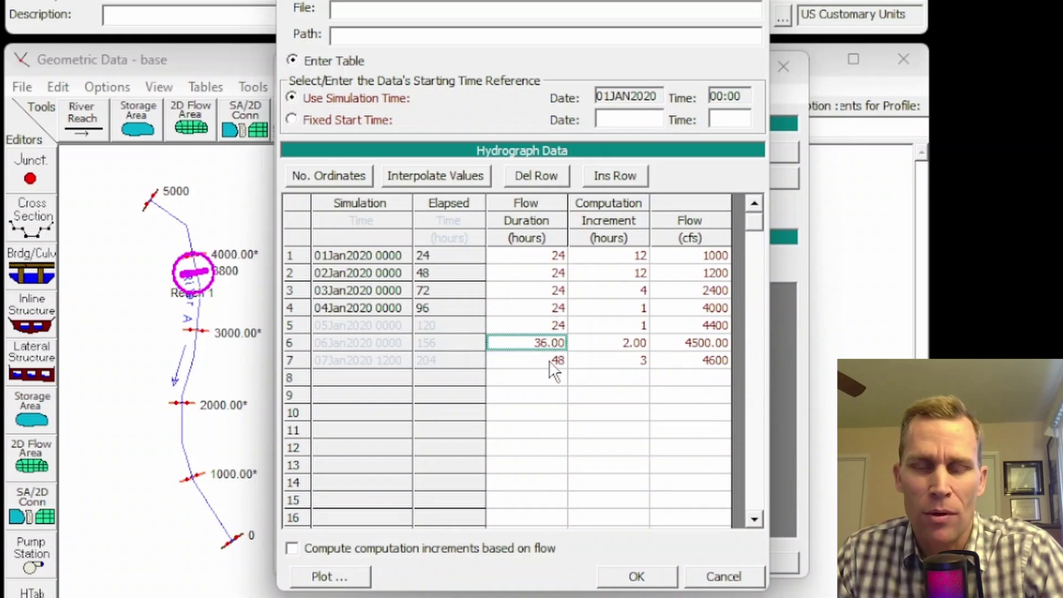
{"action": "left_click_drag", "start_coordinate": [642, 324], "coordinate": [696, 367]}
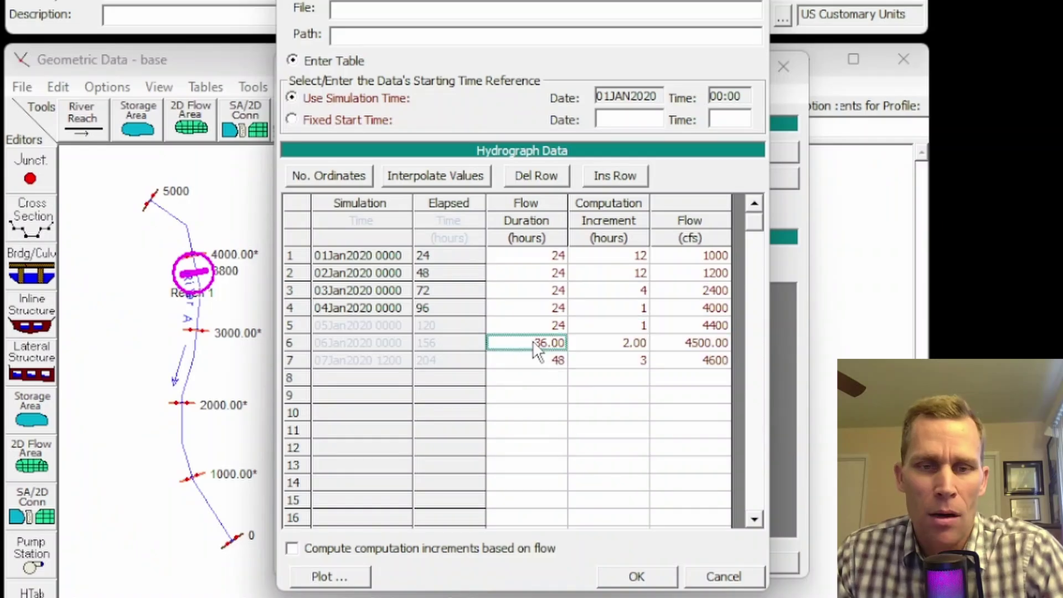
- Clear the duration, increment and flow values from rows 6 and 7 of the hydrograph table
{"action": "left_click_drag", "start_coordinate": [532, 340], "coordinate": [690, 358]}
{"action": "key", "text": "Delete"}
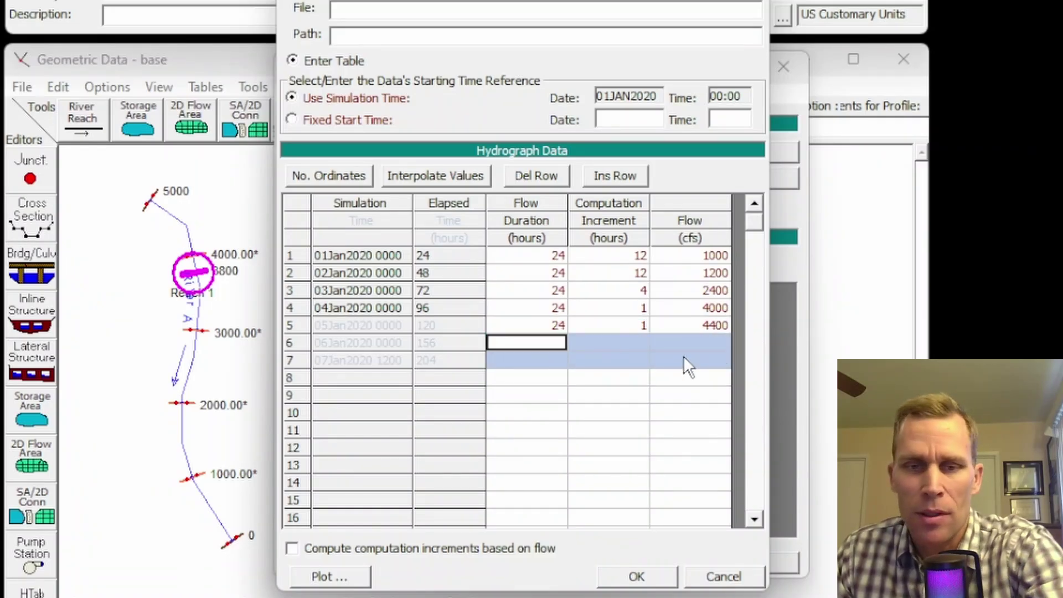
{"action": "left_click", "coordinate": [542, 360]}
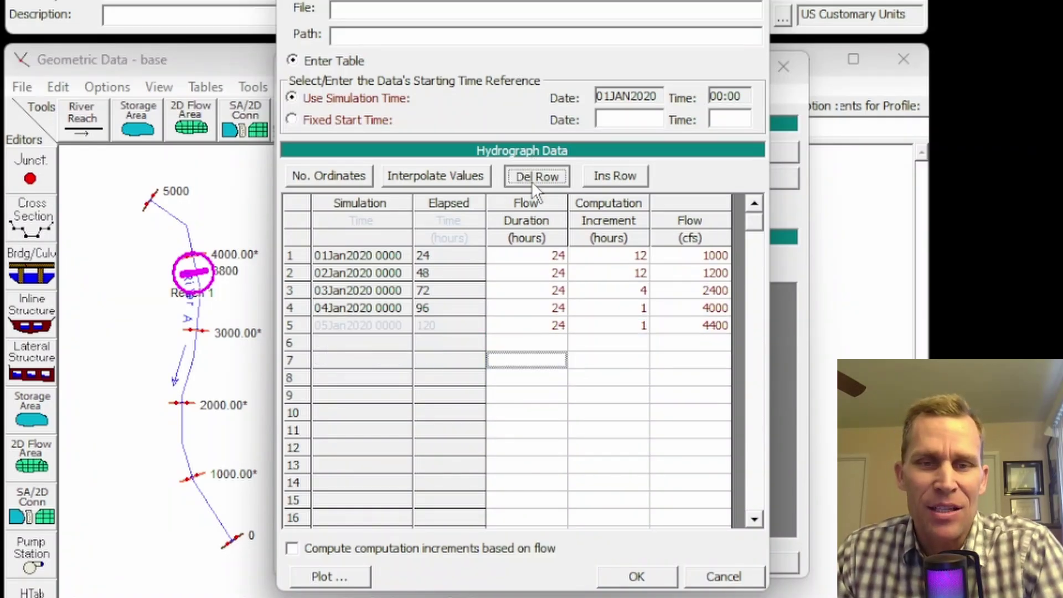
- Enter 1 for the flow duration, computation increment and flow in row 6 as trial data
{"action": "left_click", "coordinate": [601, 175]}
{"action": "left_click", "coordinate": [554, 344]}
{"action": "type", "text": "1"}
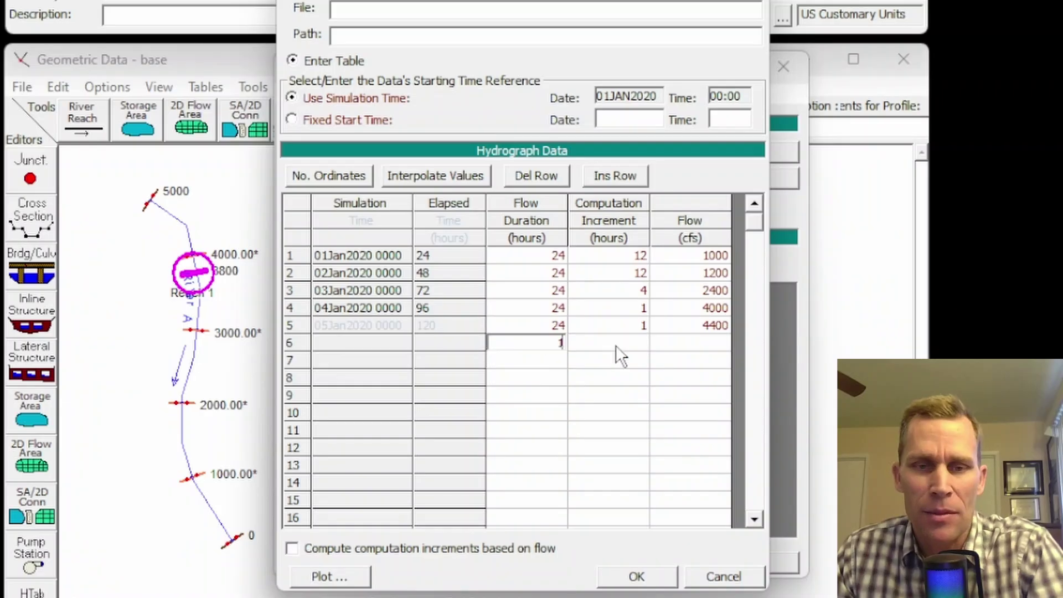
{"action": "key", "text": "Tab"}
{"action": "type", "text": "1"}
{"action": "key", "text": "Tab"}
{"action": "type", "text": "1"}
{"action": "left_click", "coordinate": [549, 341]}
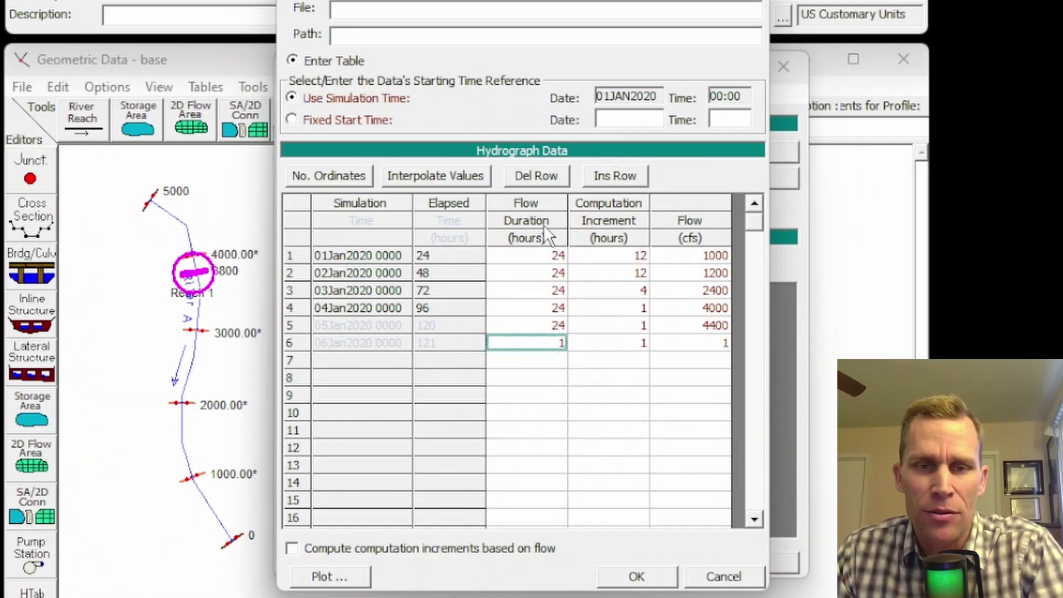
- Insert a row at row 6 of the hydrograph table, and delete both it and the trial row of 1s
{"action": "left_click", "coordinate": [609, 178]}
{"action": "left_click", "coordinate": [538, 178]}
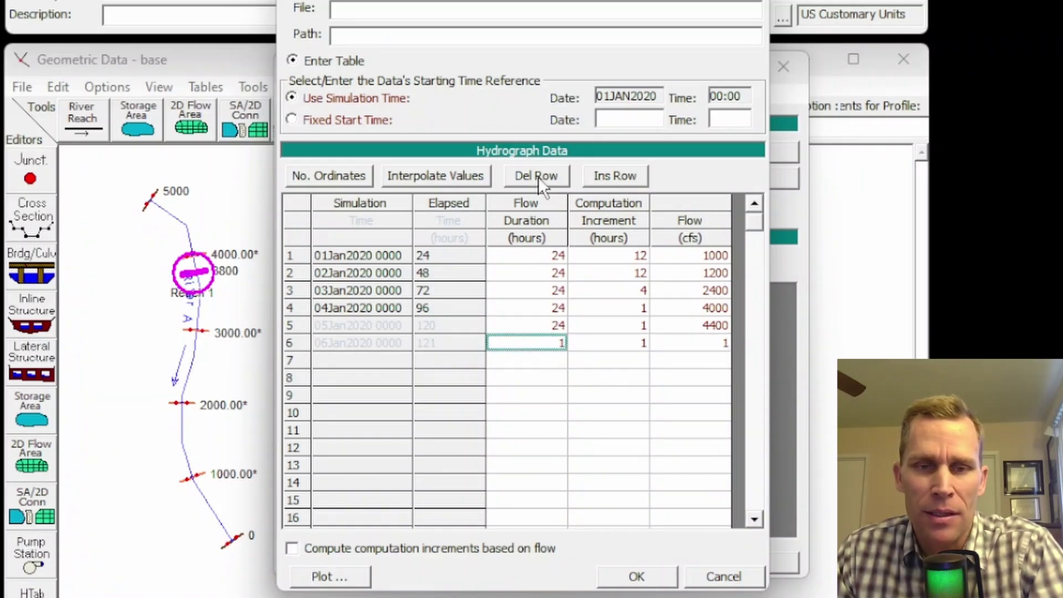
{"action": "left_click", "coordinate": [543, 179]}
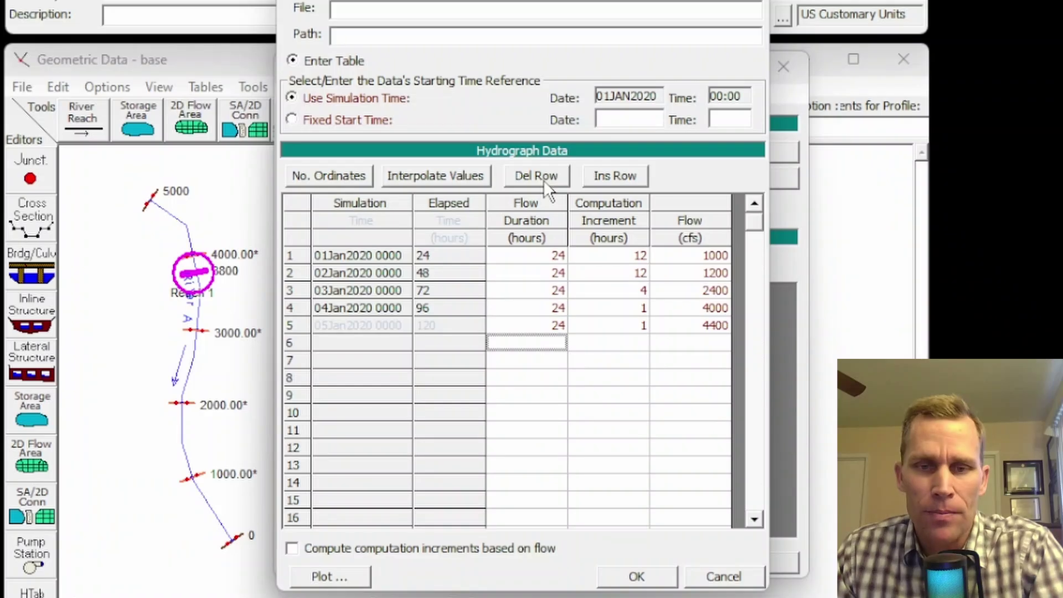
- Enable computing the computation increments based on flow, and accept clearing the current increment column
{"action": "left_click_drag", "start_coordinate": [619, 258], "coordinate": [618, 320]}
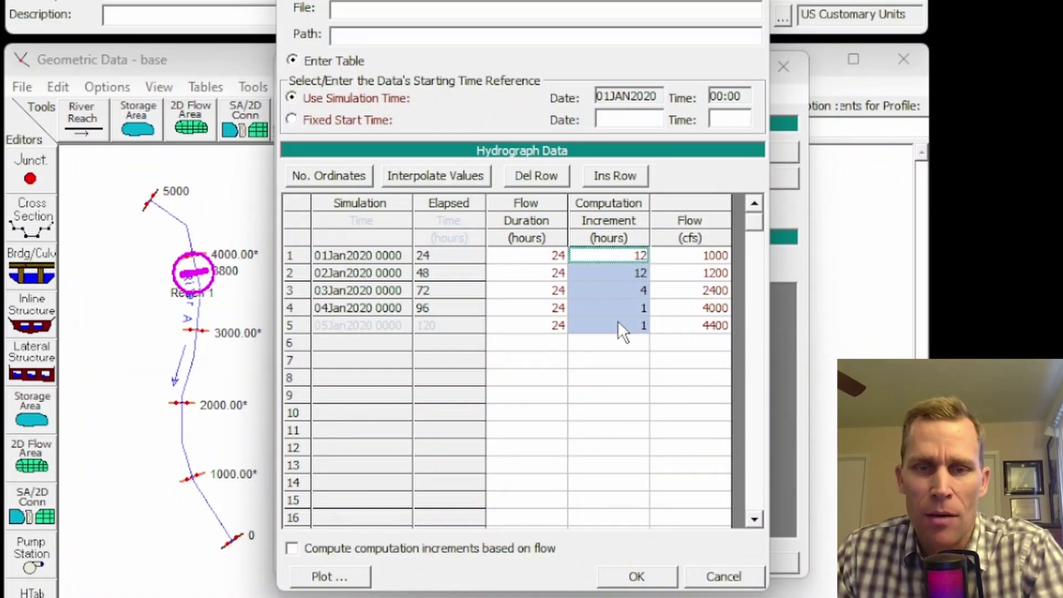
{"action": "left_click", "coordinate": [603, 252]}
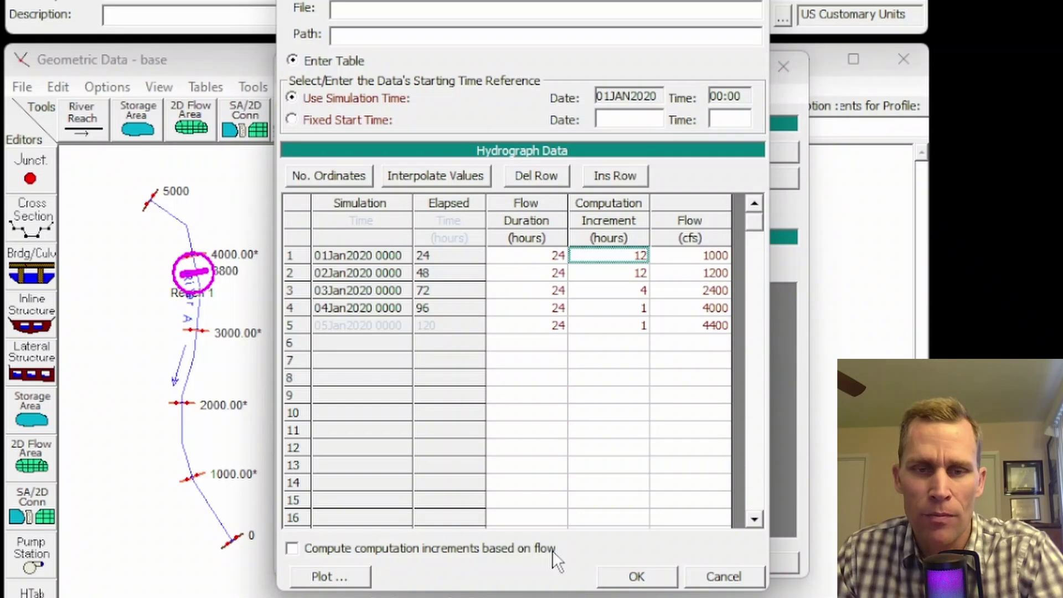
{"action": "left_click", "coordinate": [293, 550]}
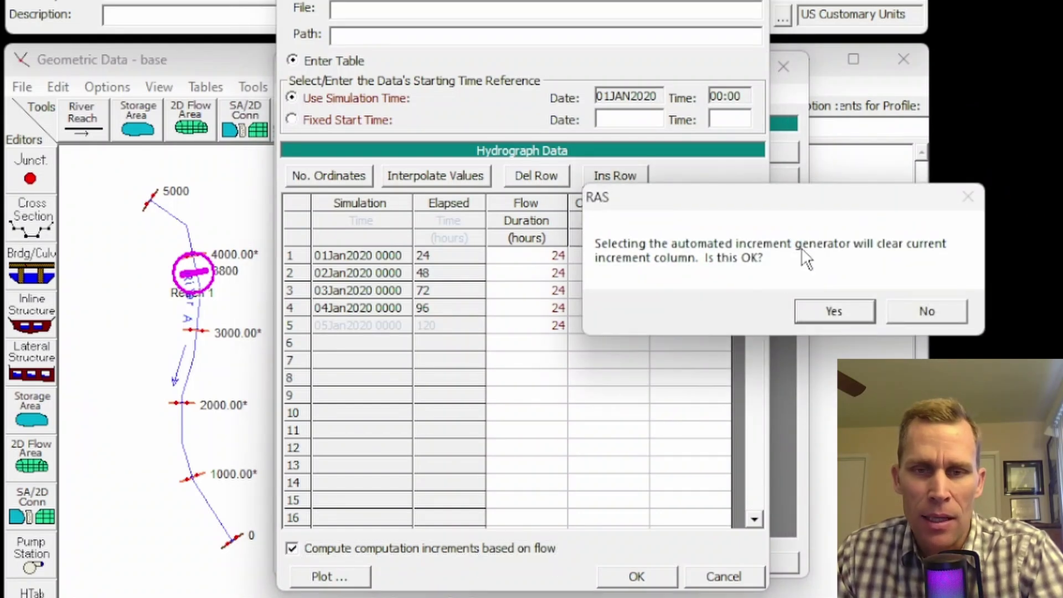
{"action": "left_click", "coordinate": [831, 313]}
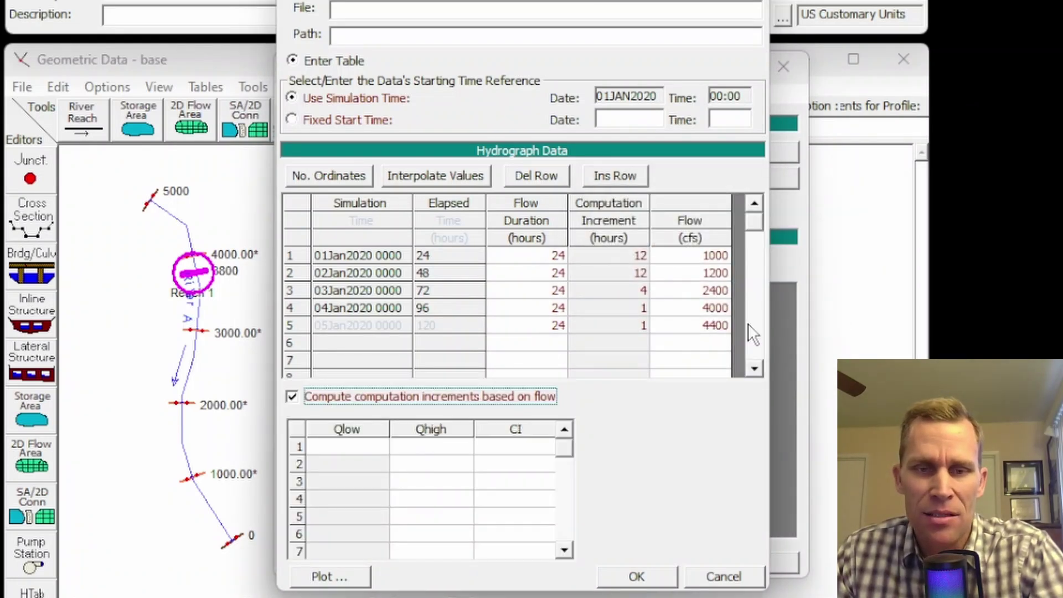
{"action": "left_click_drag", "start_coordinate": [611, 257], "coordinate": [611, 324]}
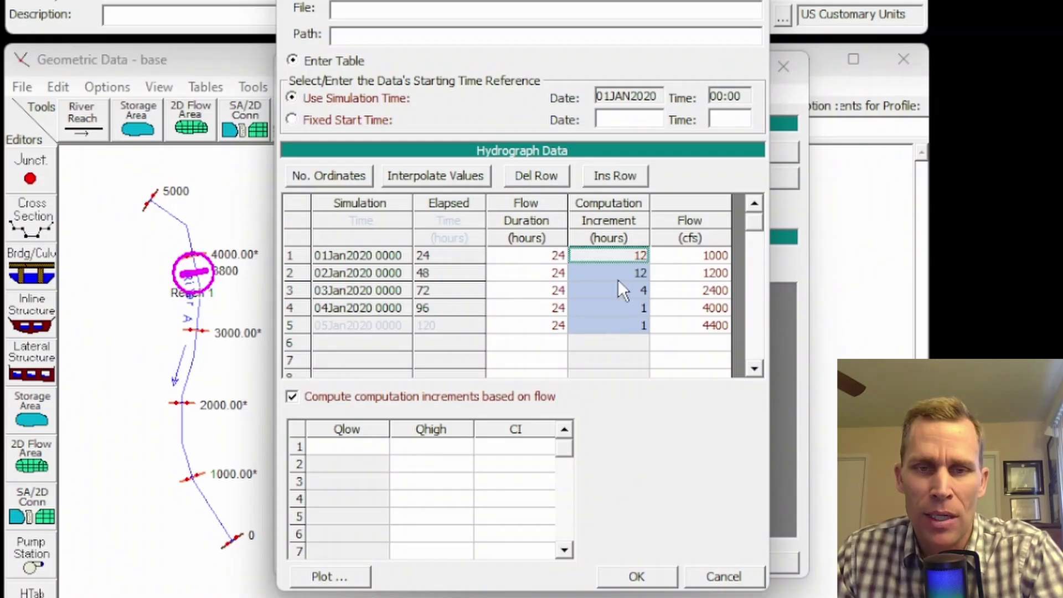
{"action": "left_click", "coordinate": [608, 323]}
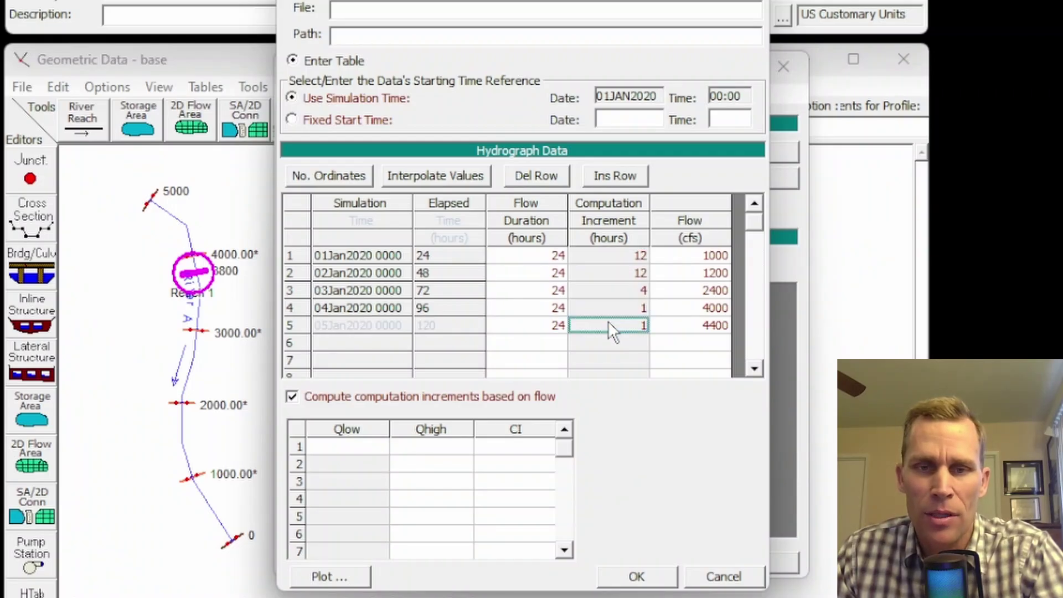
{"action": "left_click_drag", "start_coordinate": [612, 261], "coordinate": [623, 325]}
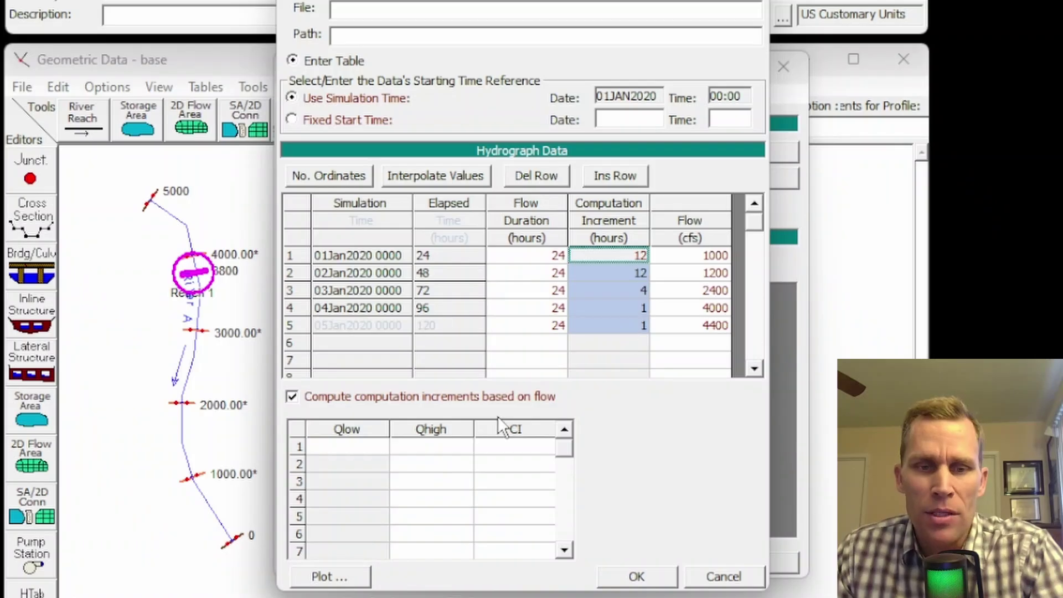
- Define the first flow range from 0 to 1500 with a computation increment of 8
{"action": "left_click", "coordinate": [350, 445]}
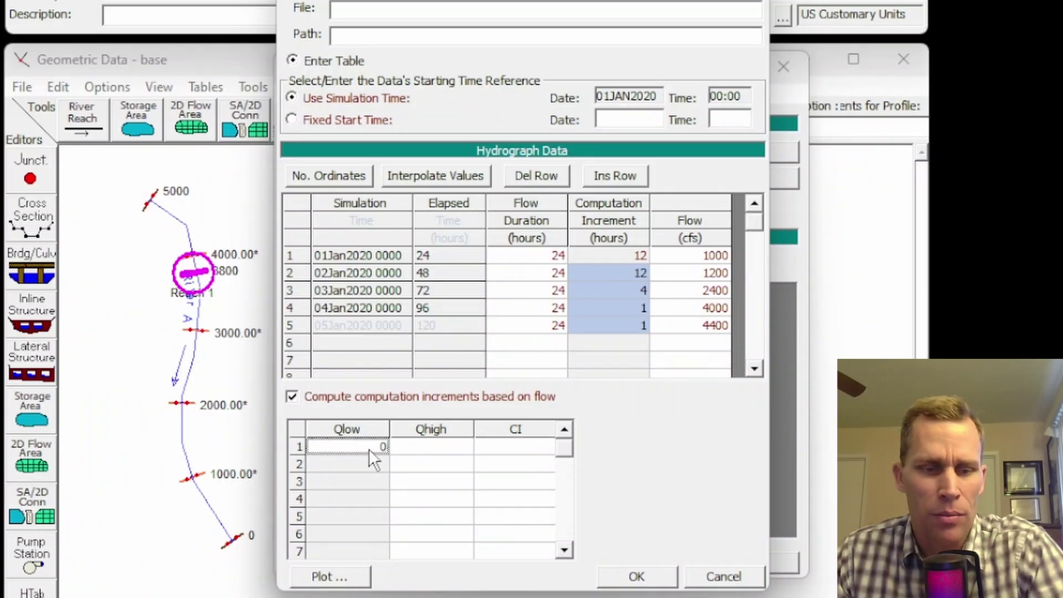
{"action": "type", "text": "0"}
{"action": "left_click", "coordinate": [418, 450]}
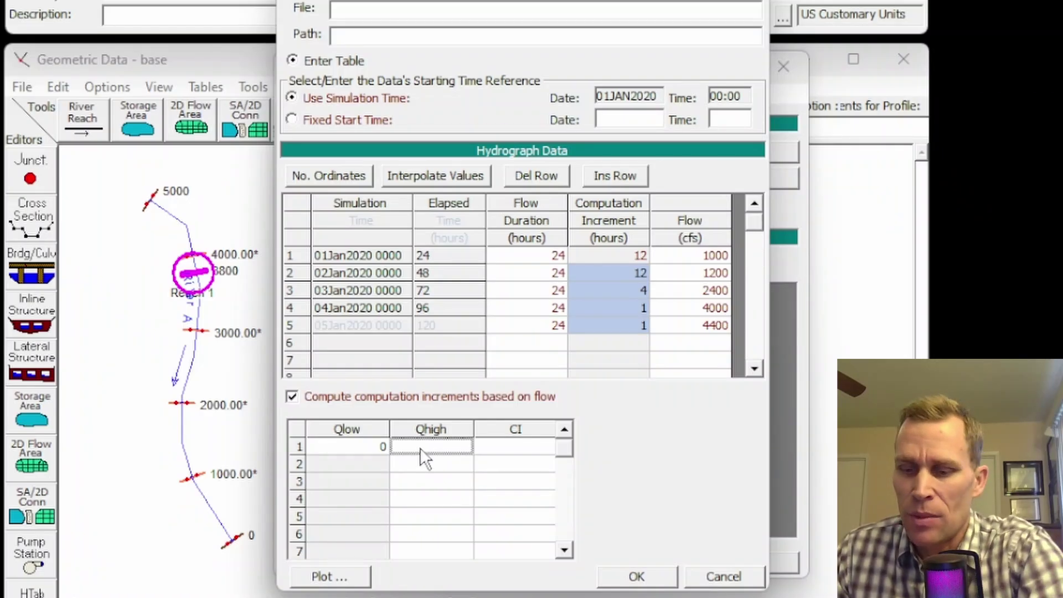
{"action": "type", "text": "1500"}
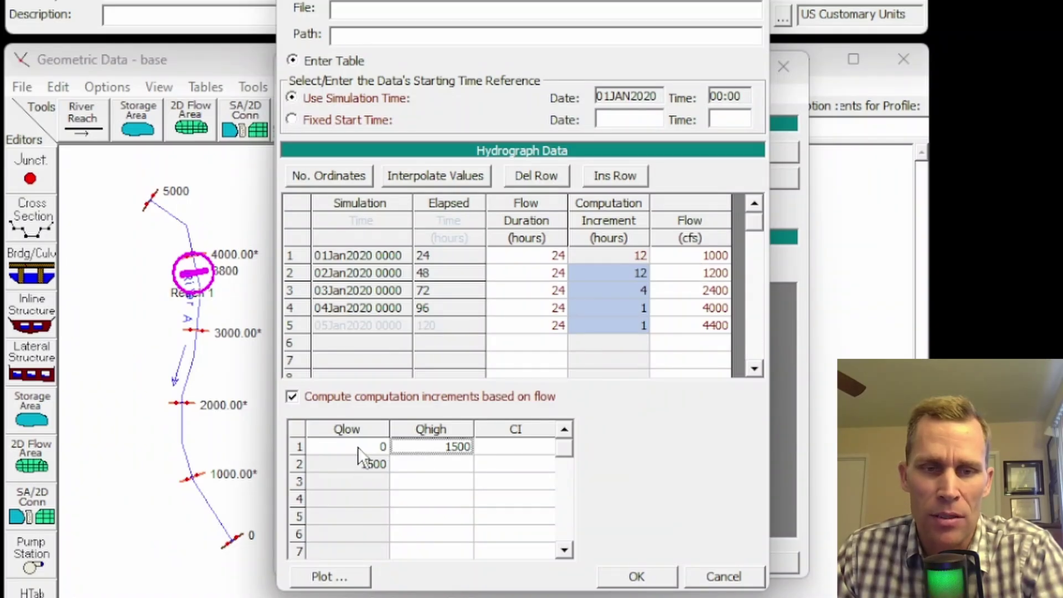
{"action": "left_click", "coordinate": [530, 452]}
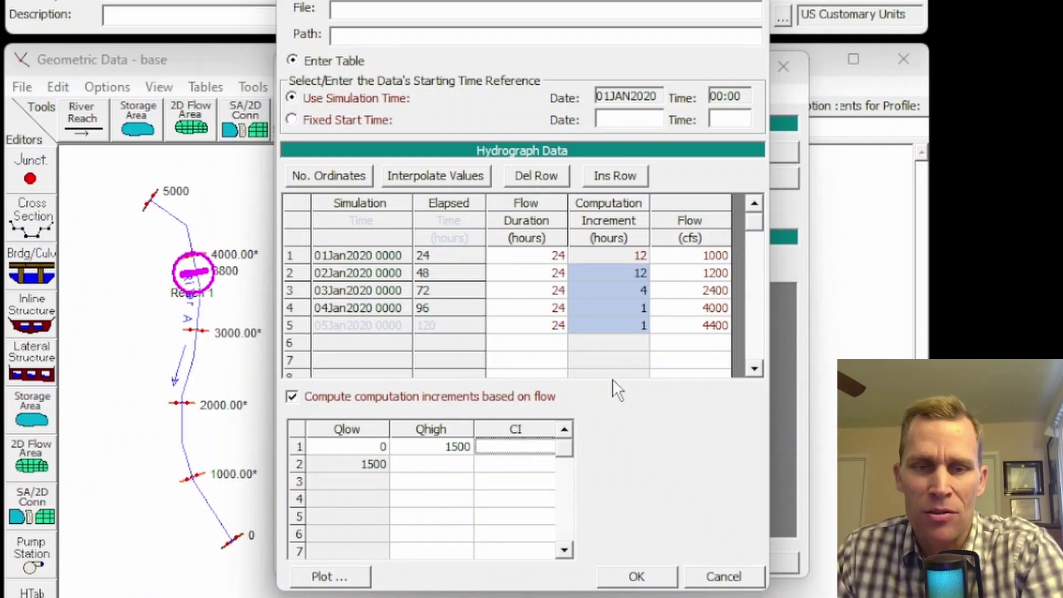
{"action": "type", "text": "8"}
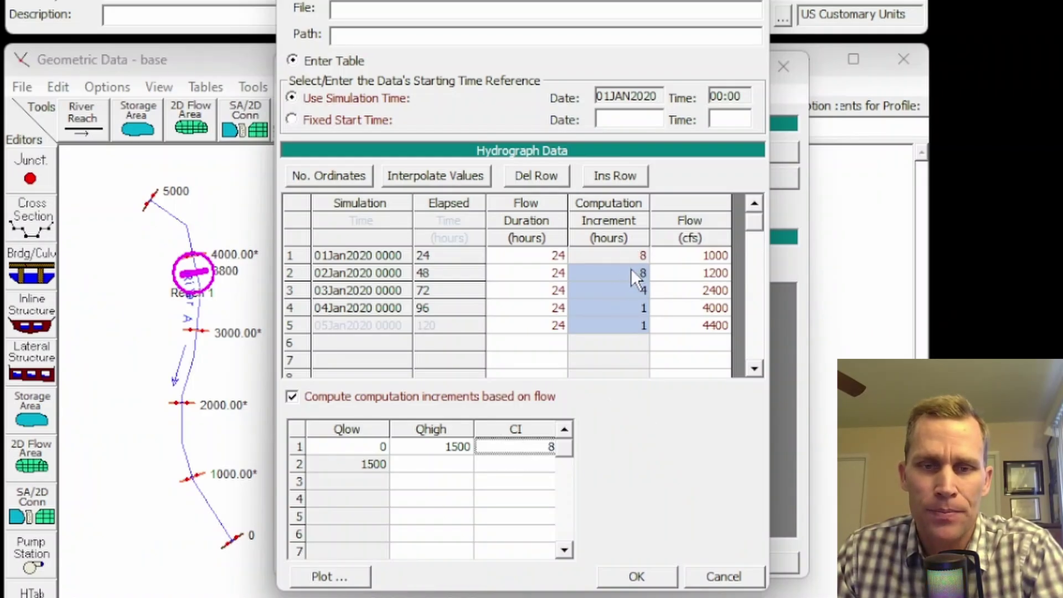
- Add a flow range up to 3000 with a computation increment of 3, and one up to 5000 with an increment of 0.5
{"action": "left_click", "coordinate": [440, 467]}
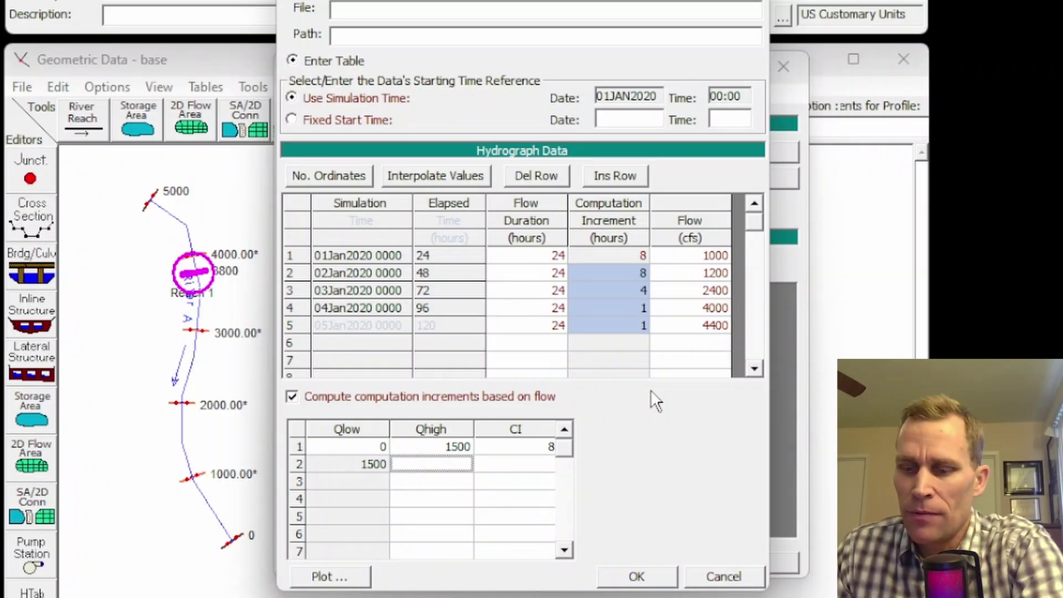
{"action": "type", "text": "3000"}
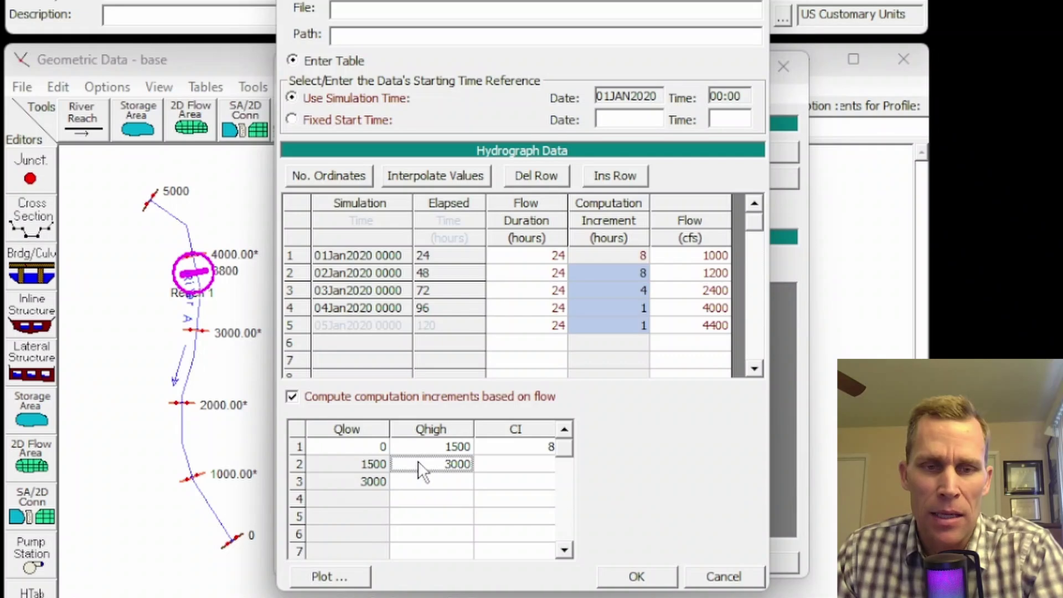
{"action": "left_click", "coordinate": [509, 461]}
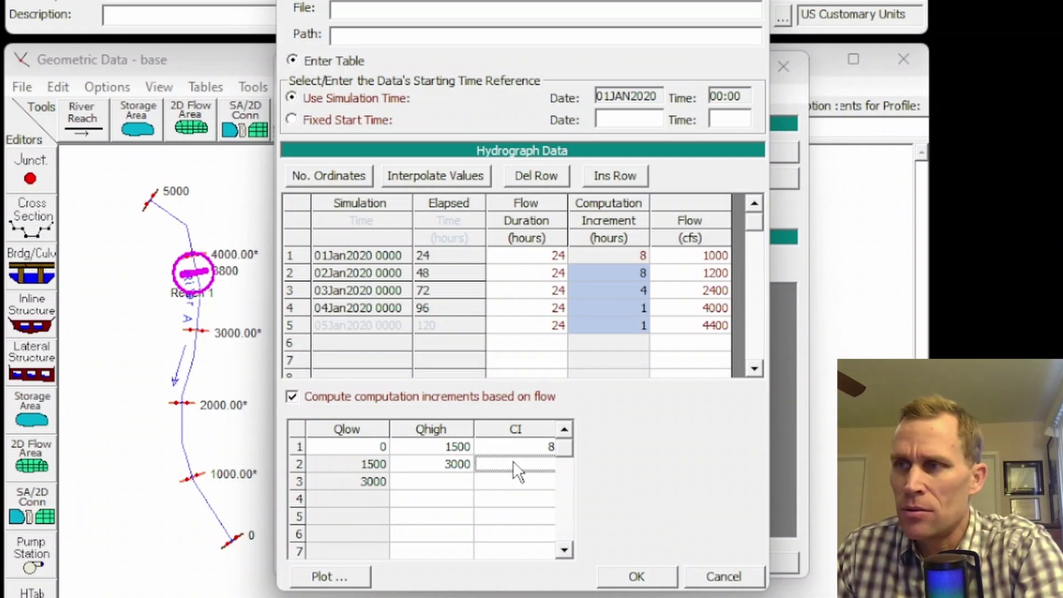
{"action": "type", "text": "3"}
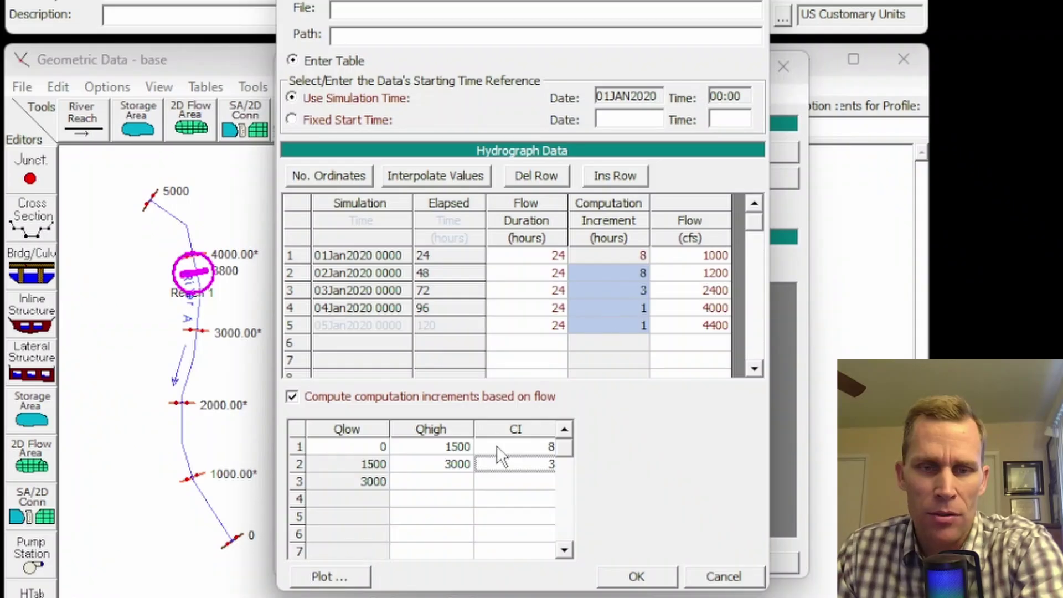
{"action": "left_click", "coordinate": [457, 481]}
{"action": "type", "text": "5000"}
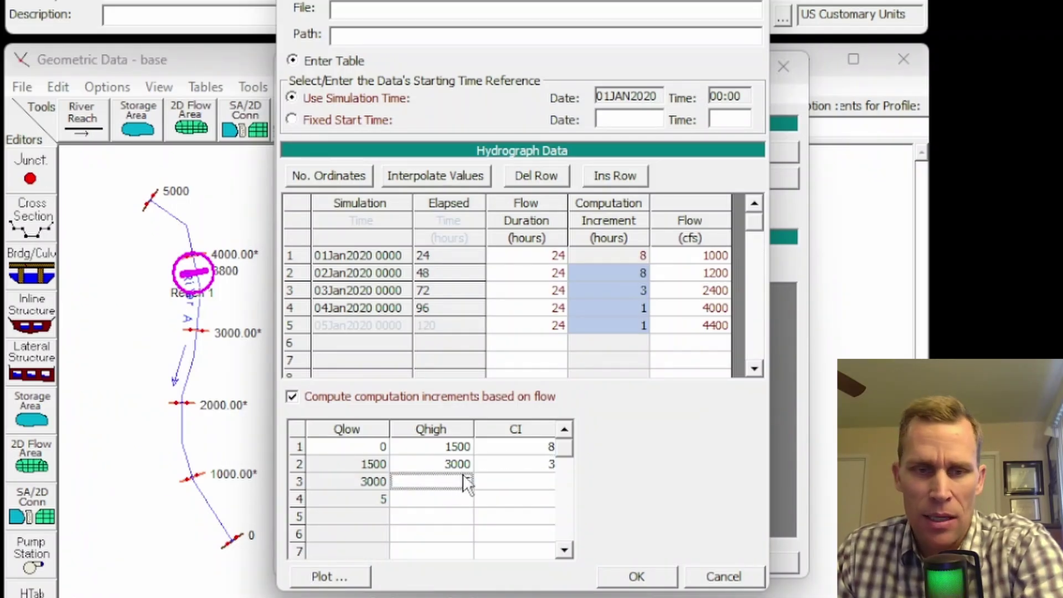
{"action": "left_click", "coordinate": [547, 480]}
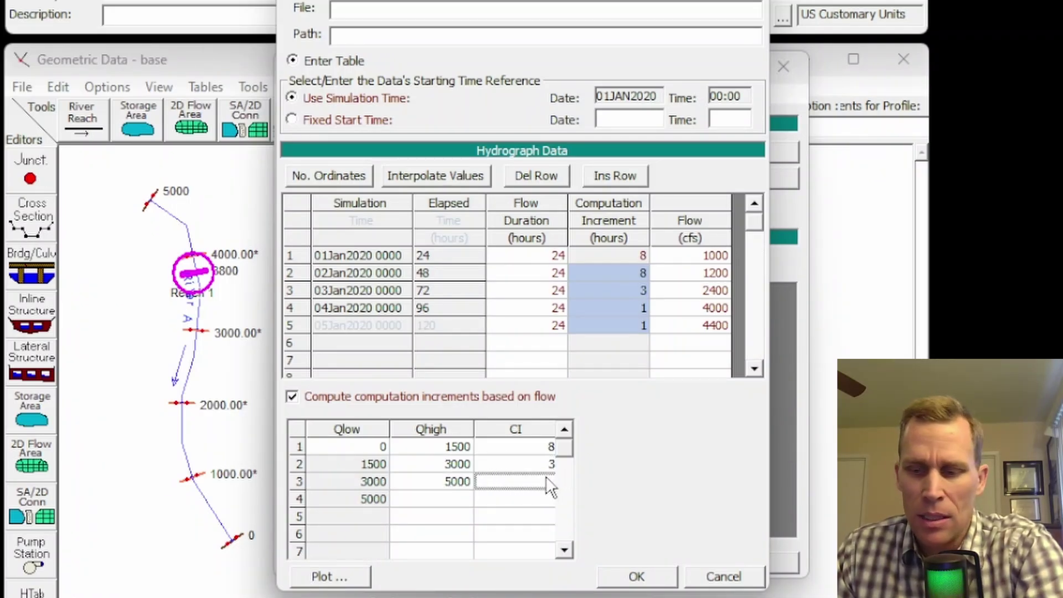
{"action": "type", "text": "0.5"}
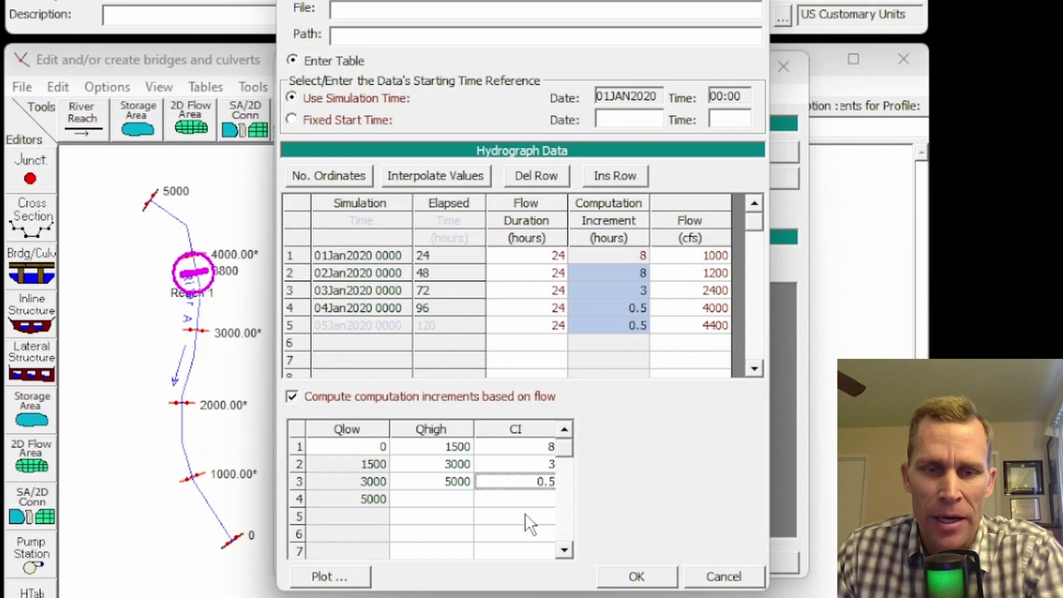
{"action": "left_click", "coordinate": [710, 252]}
{"action": "left_click", "coordinate": [709, 326]}
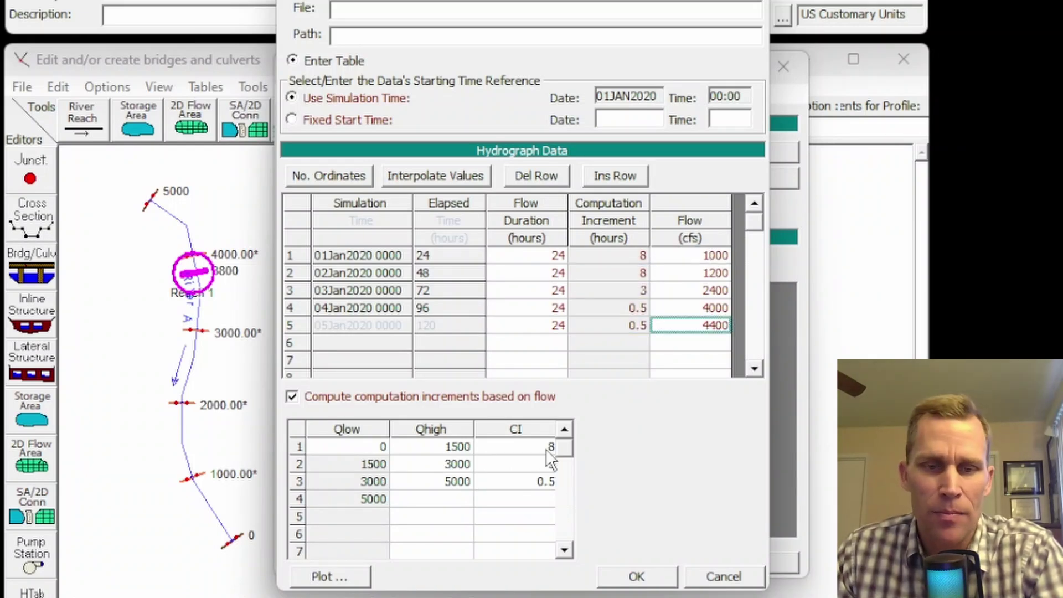
{"action": "left_click", "coordinate": [545, 464]}
{"action": "type", "text": "3"}
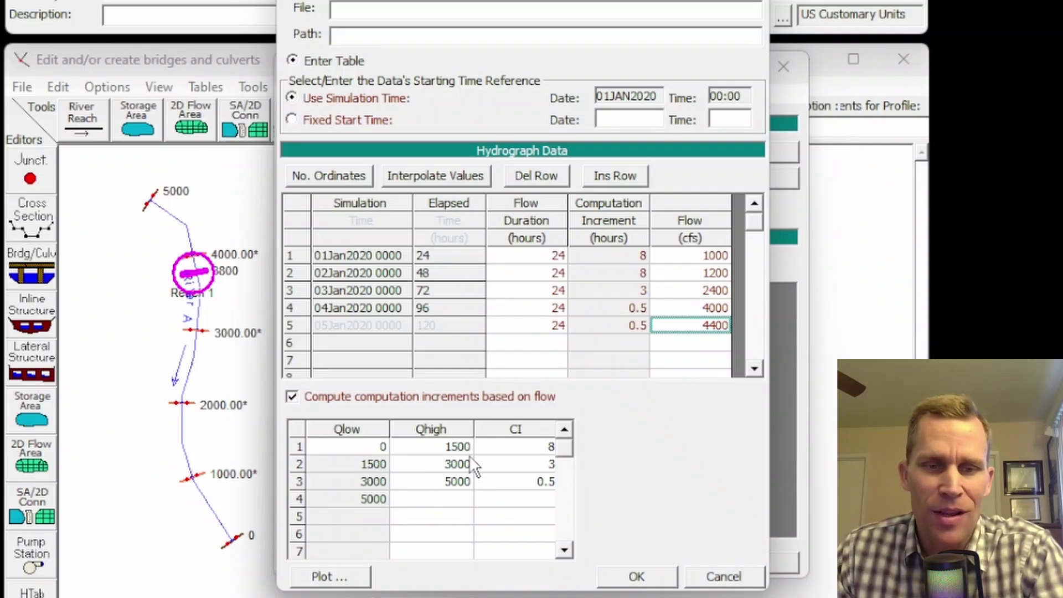
- Turn off computing the computation increments based on flow, and accept the station 5000 flow series
{"action": "left_click", "coordinate": [291, 396]}
{"action": "left_click_drag", "start_coordinate": [596, 258], "coordinate": [619, 331]}
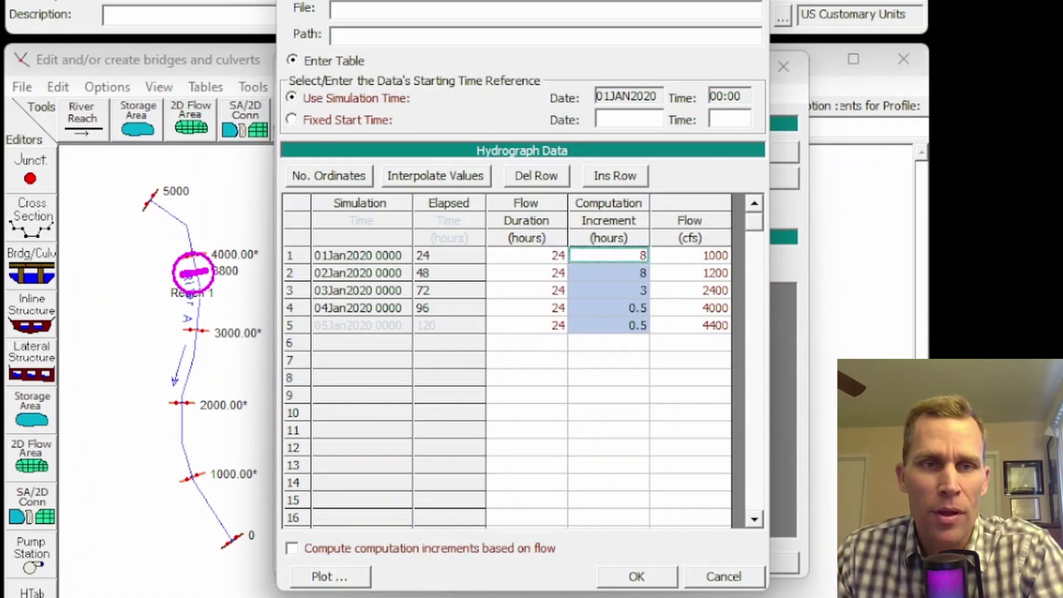
{"action": "left_click", "coordinate": [636, 576]}
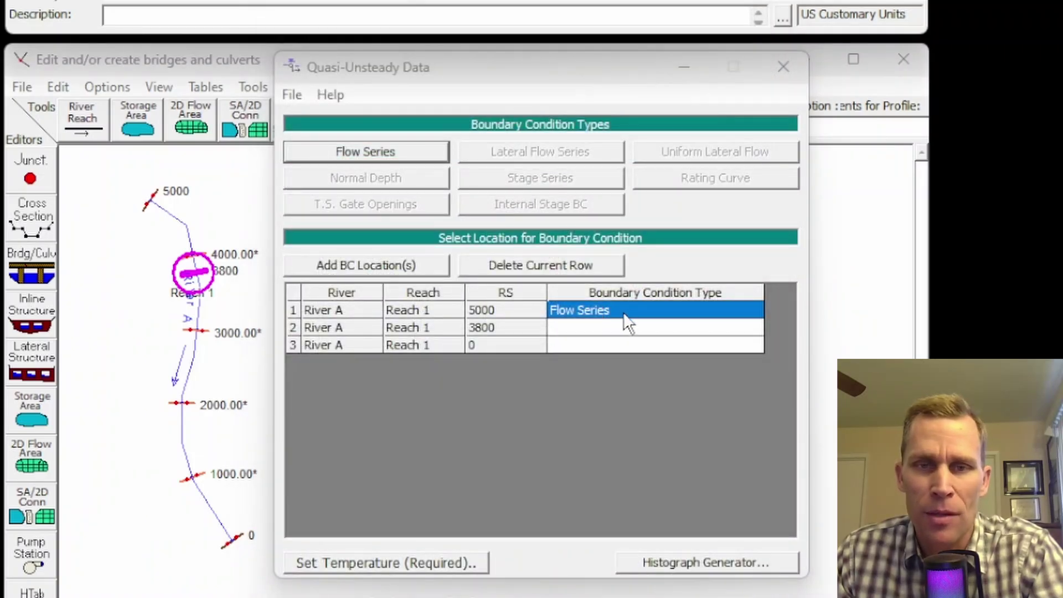
- Assign a normal depth boundary condition to river station 0, leaving its friction slope blank
{"action": "left_click", "coordinate": [580, 346]}
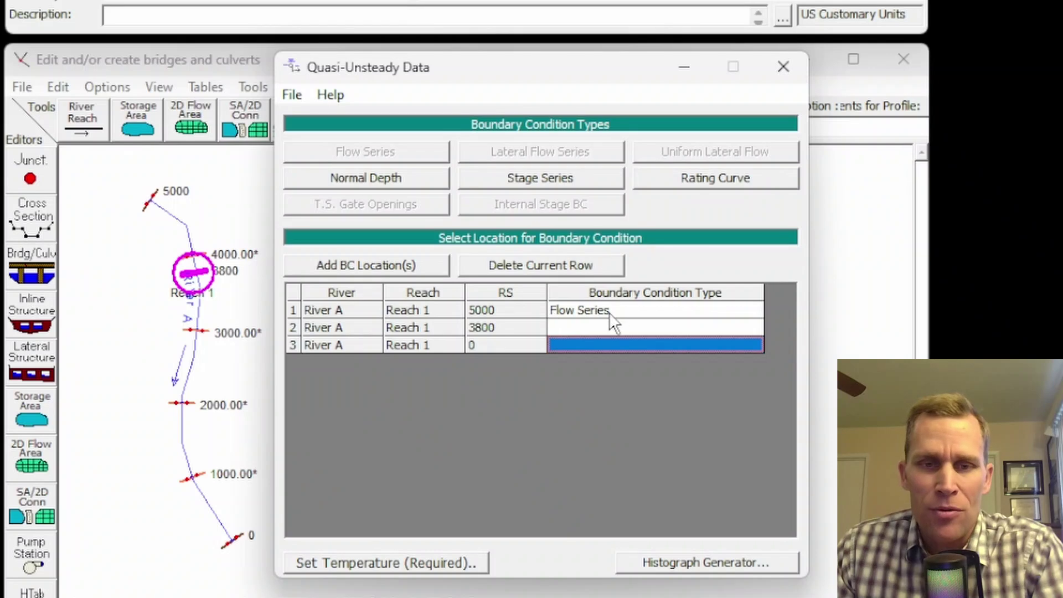
{"action": "left_click", "coordinate": [378, 177]}
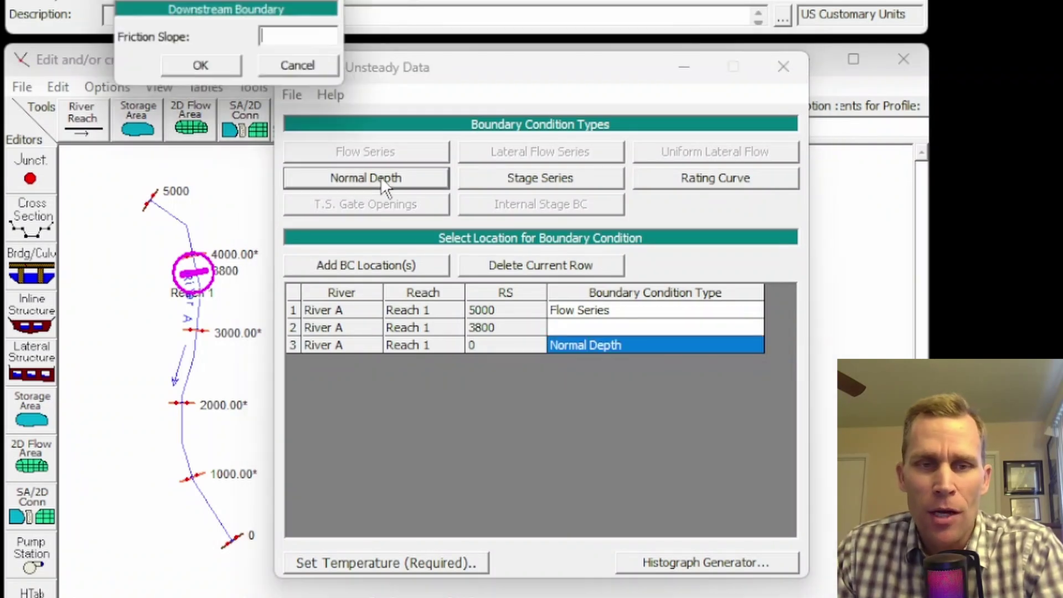
{"action": "left_click_drag", "start_coordinate": [175, 0], "coordinate": [369, 122]}
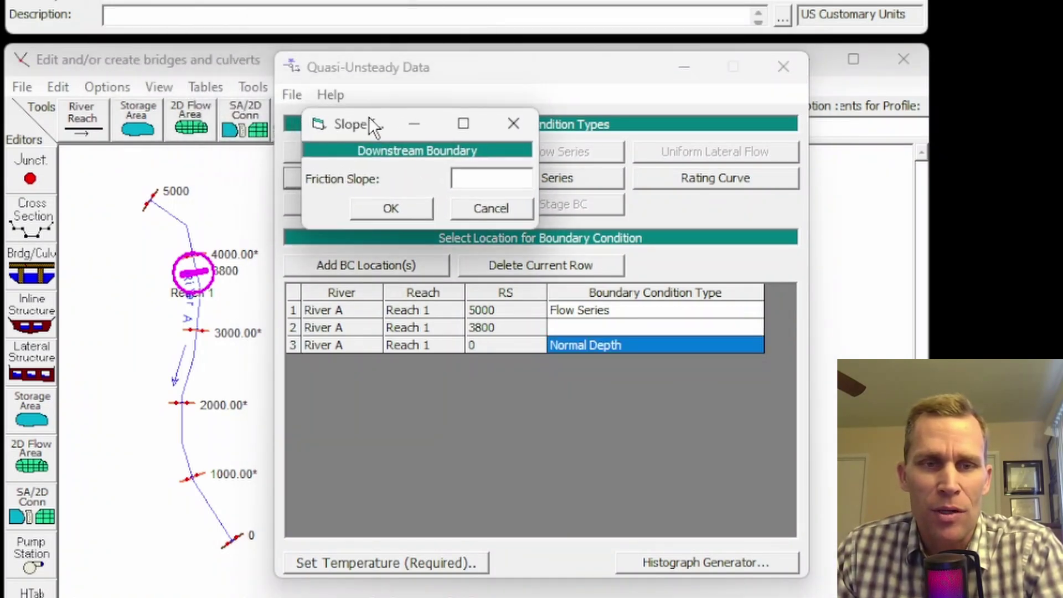
{"action": "left_click", "coordinate": [483, 175]}
{"action": "type", "text": "0."}
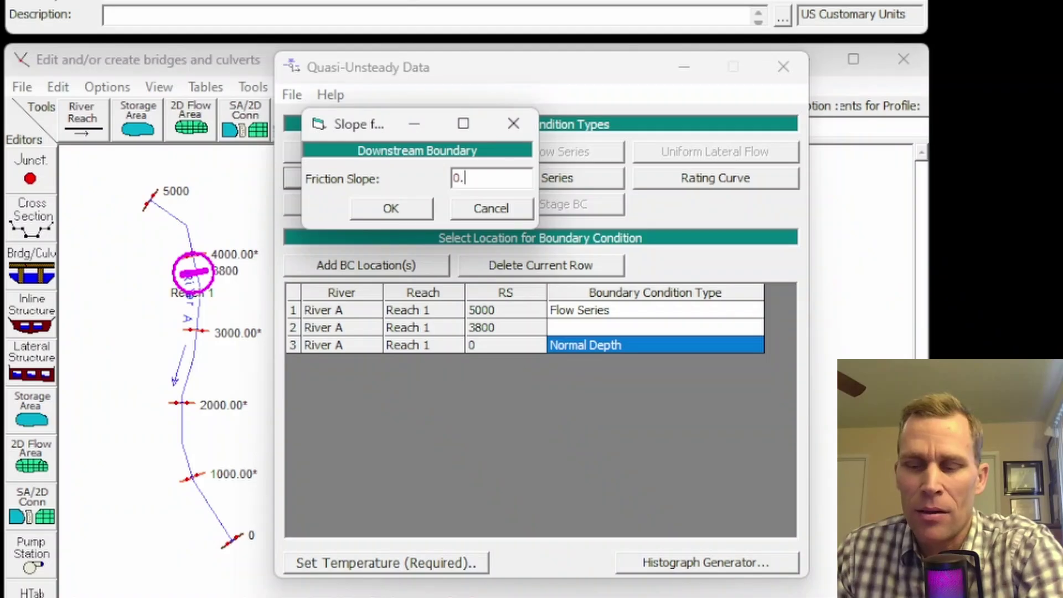
{"action": "key", "text": "BackSpace"}
{"action": "key", "text": "BackSpace"}
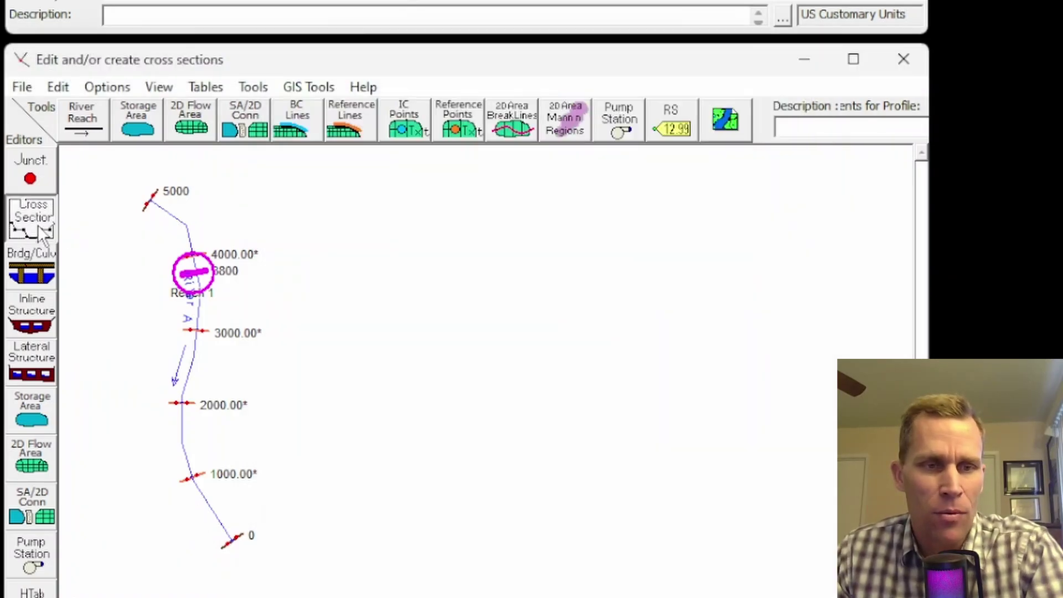
- Examine the channel bottom elevations of the cross sections at stations 0 and 1000 in the geometry's cross section data
{"action": "left_click", "coordinate": [32, 216]}
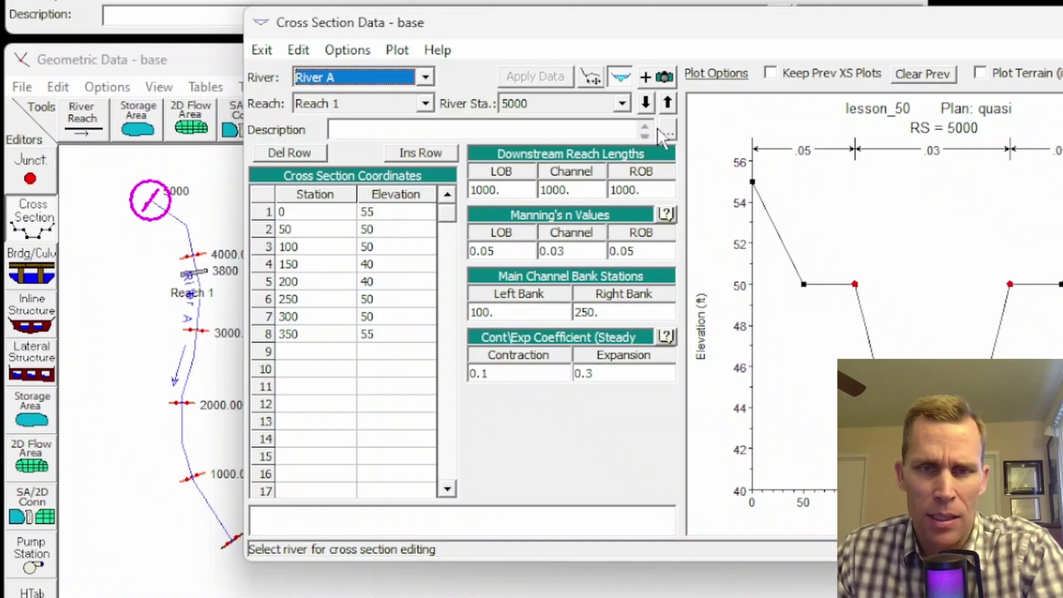
{"action": "left_click", "coordinate": [668, 103]}
{"action": "left_click_drag", "start_coordinate": [400, 268], "coordinate": [398, 283]}
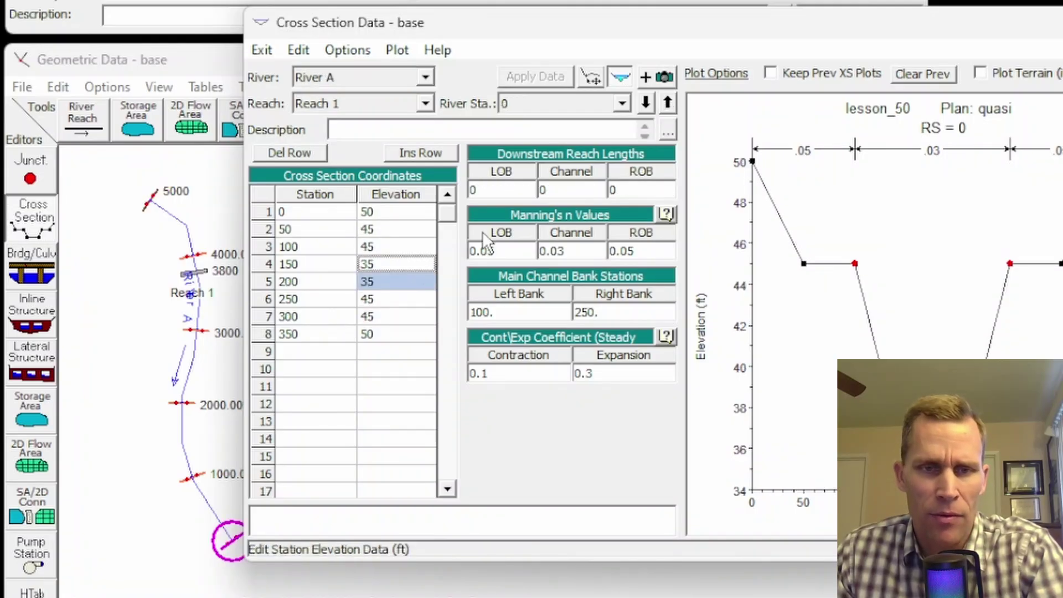
{"action": "left_click", "coordinate": [669, 103]}
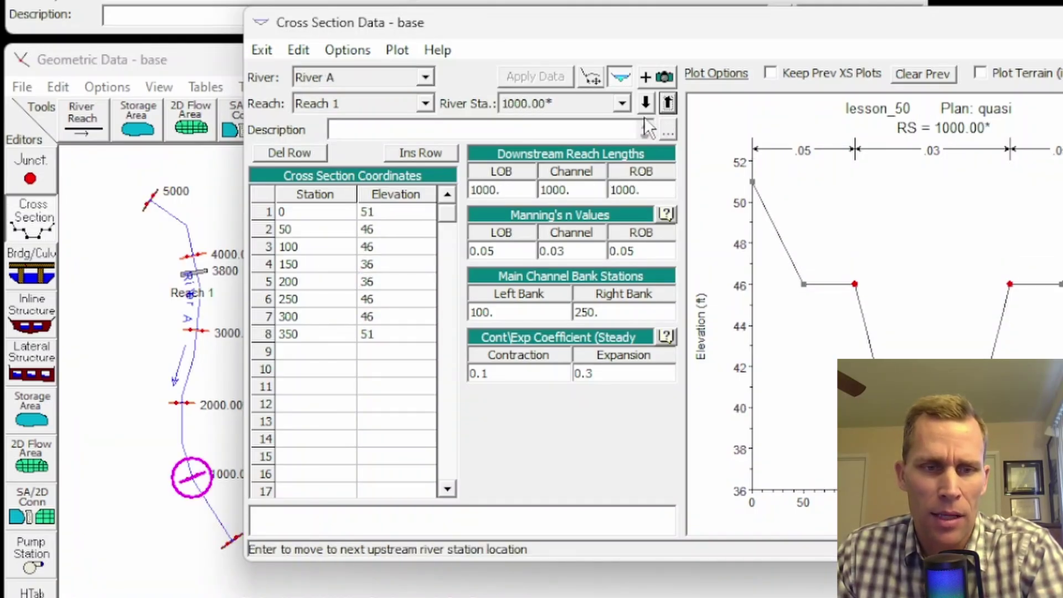
{"action": "left_click_drag", "start_coordinate": [400, 261], "coordinate": [401, 286]}
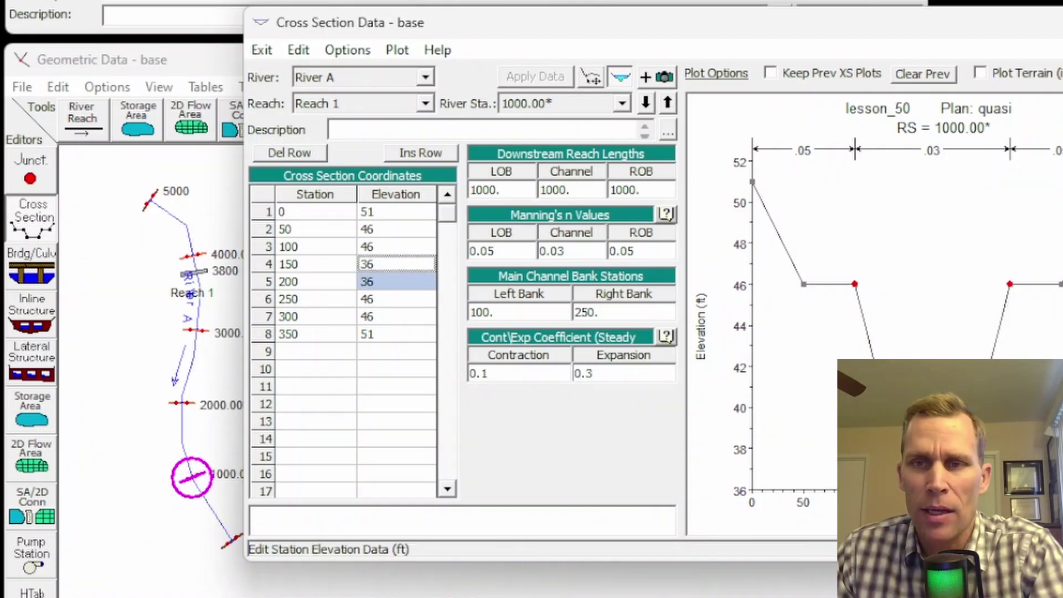
{"action": "left_click", "coordinate": [1060, 22]}
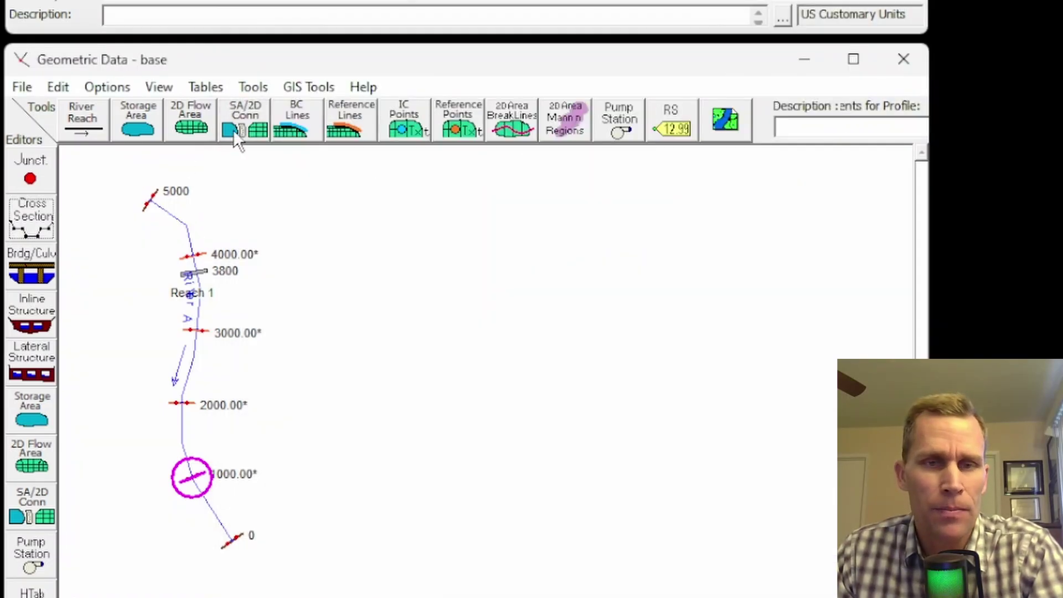
- Return to the quasi-unsteady data and set the friction slope of station 0's normal depth boundary to 0.001
{"action": "key", "text": "alt+Tab"}
{"action": "left_click", "coordinate": [399, 179]}
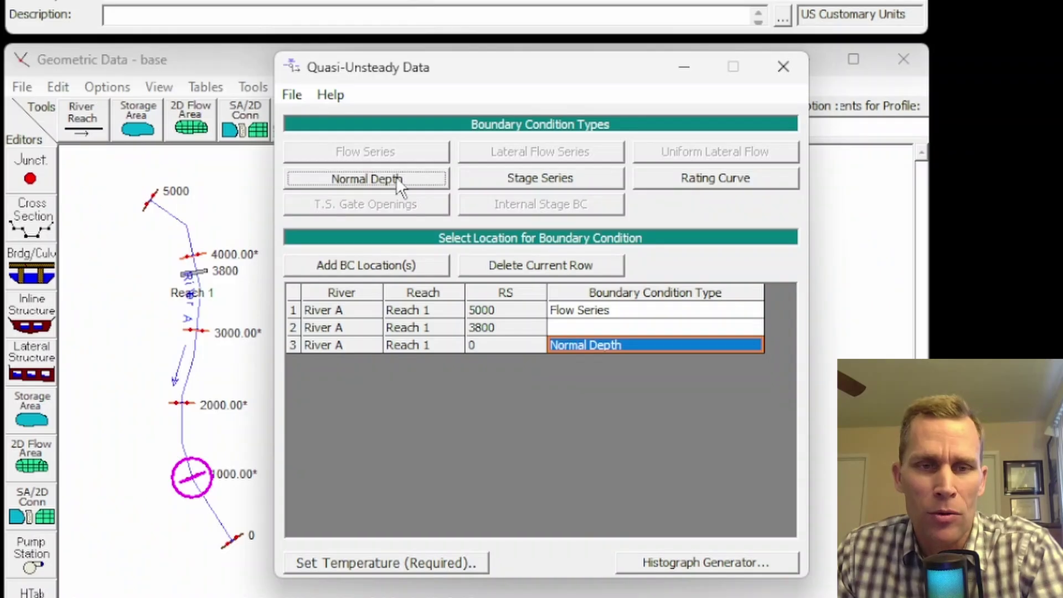
{"action": "type", "text": "0.001"}
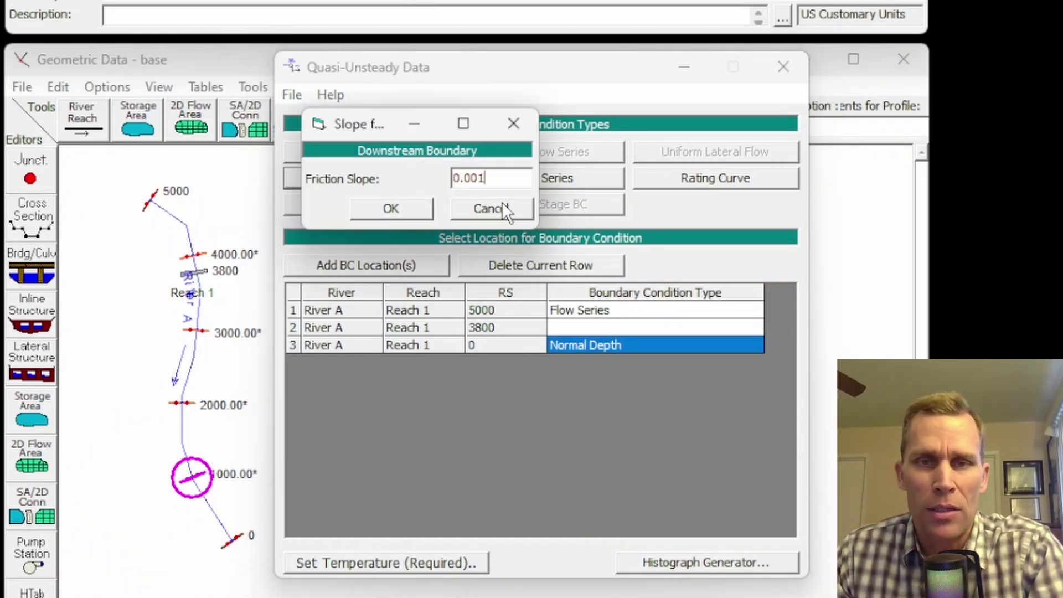
{"action": "left_click", "coordinate": [395, 208]}
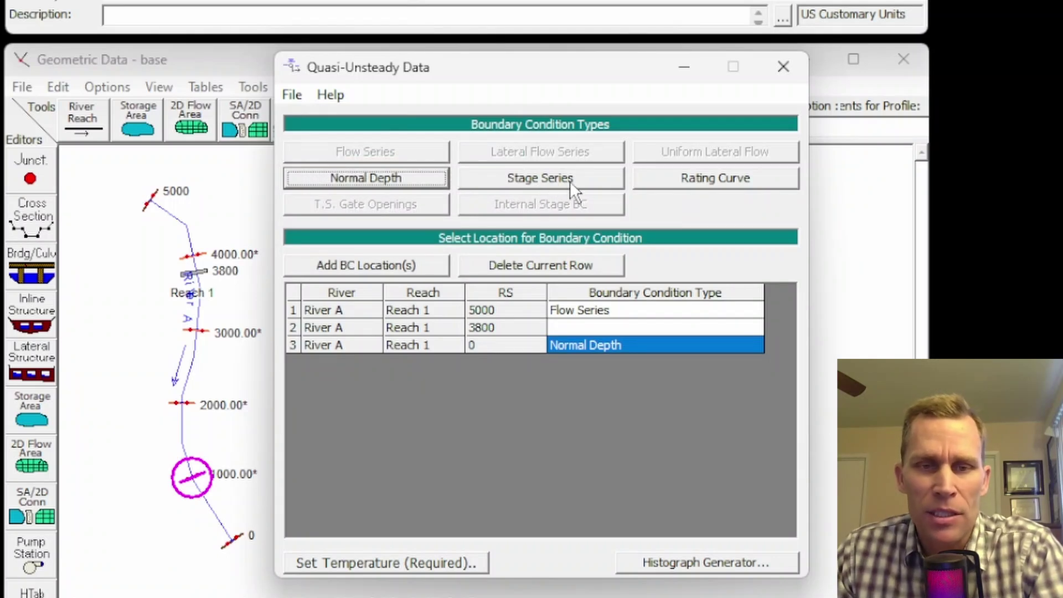
- Assign a stage series boundary condition to river station 0, using table entry and the simulation time as the starting reference
{"action": "left_click", "coordinate": [590, 181]}
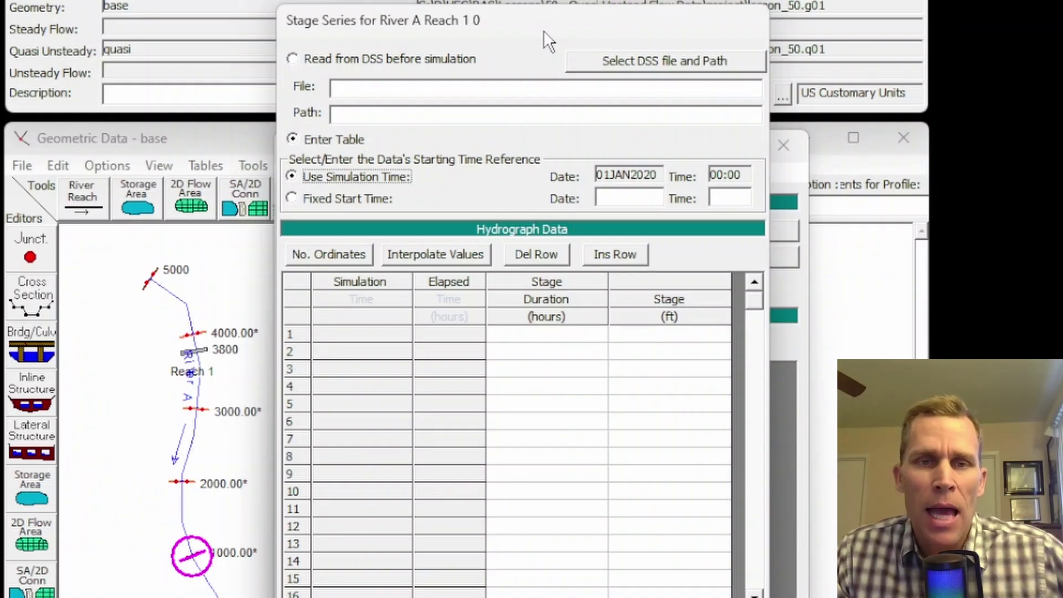
{"action": "left_click_drag", "start_coordinate": [543, 30], "coordinate": [556, 59]}
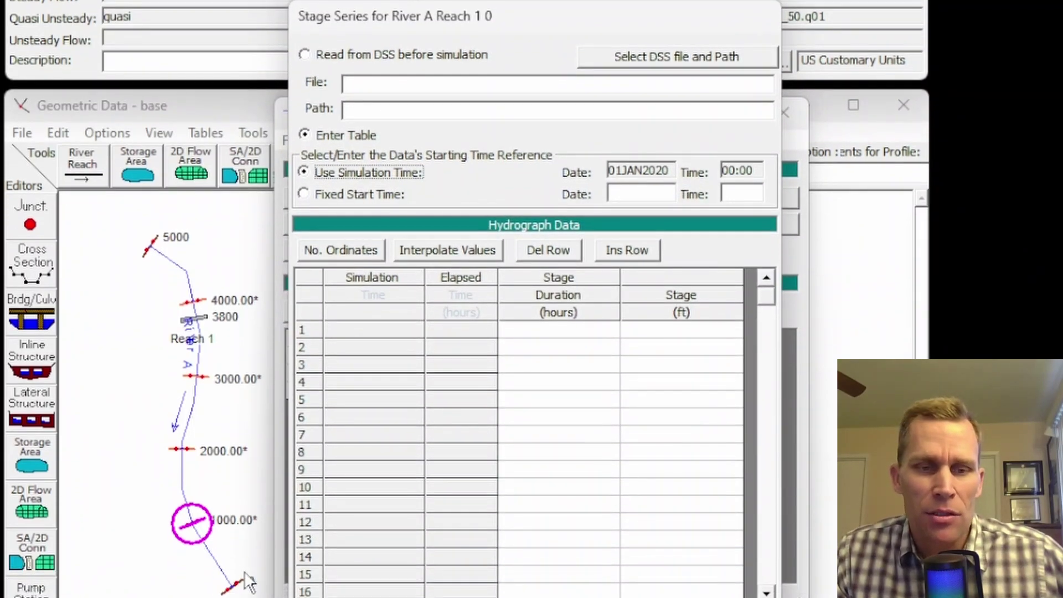
{"action": "left_click_drag", "start_coordinate": [651, 330], "coordinate": [676, 559]}
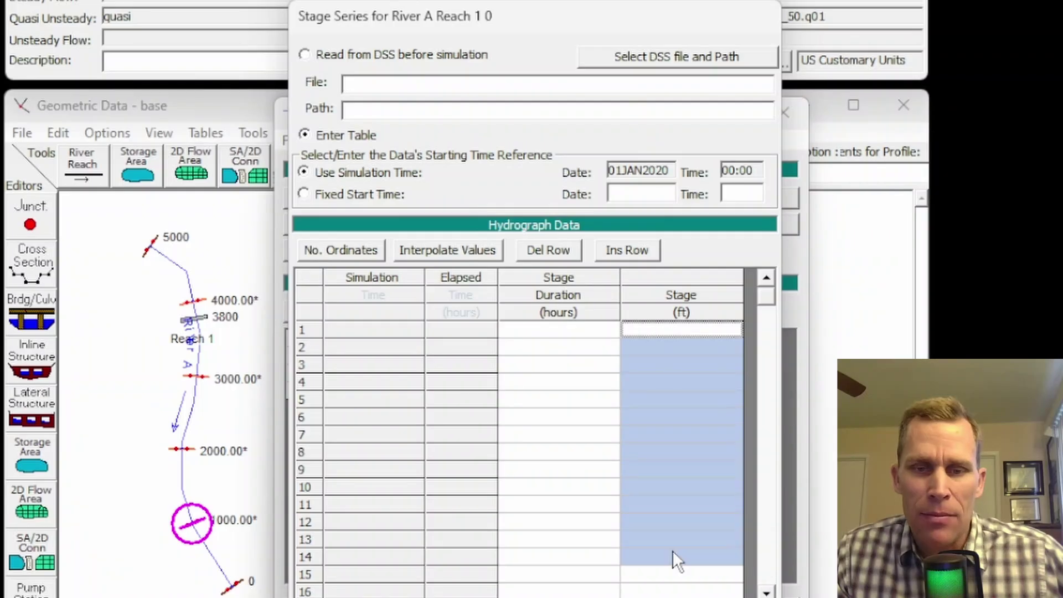
{"action": "left_click_drag", "start_coordinate": [551, 331], "coordinate": [563, 534]}
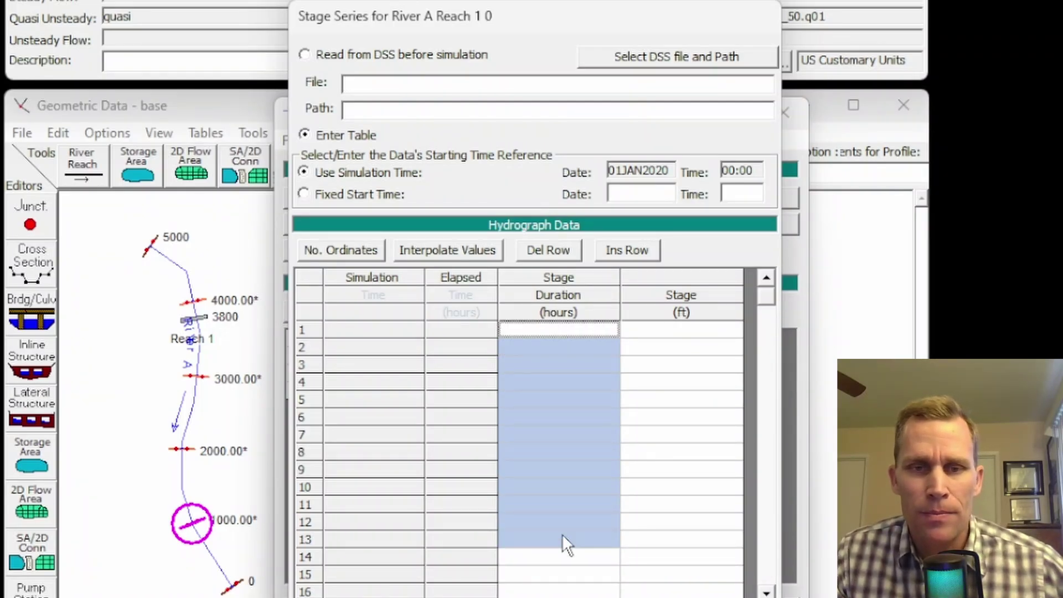
{"action": "key", "text": "Tab"}
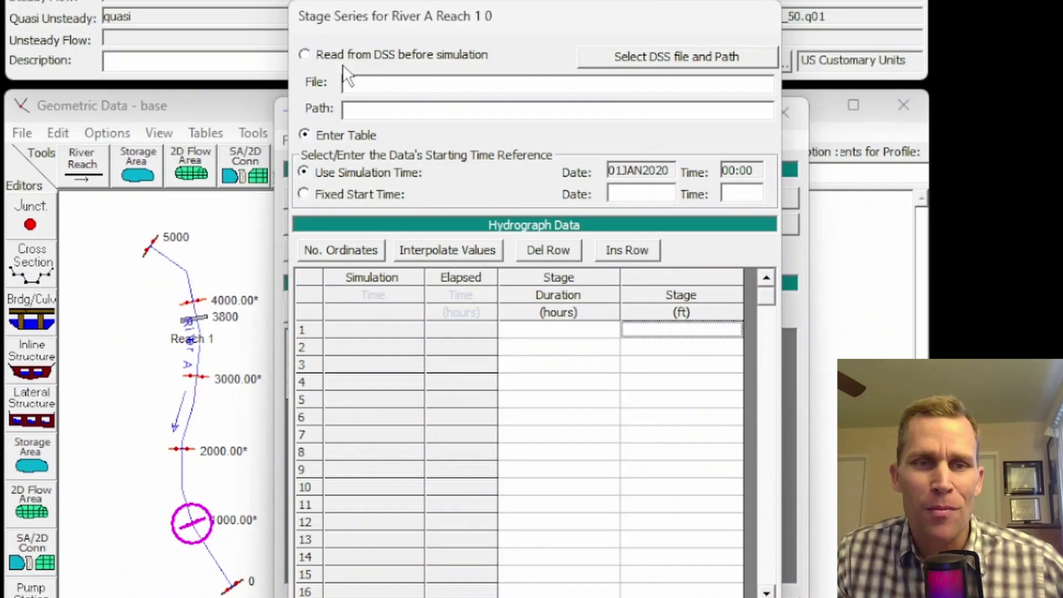
{"action": "left_click_drag", "start_coordinate": [685, 344], "coordinate": [701, 522]}
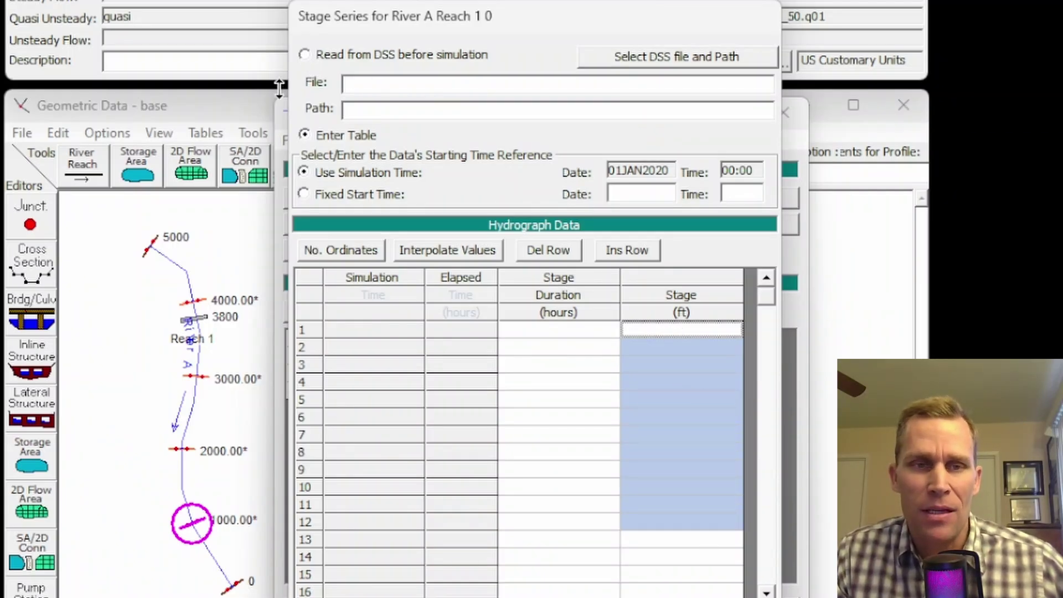
{"action": "left_click", "coordinate": [309, 51]}
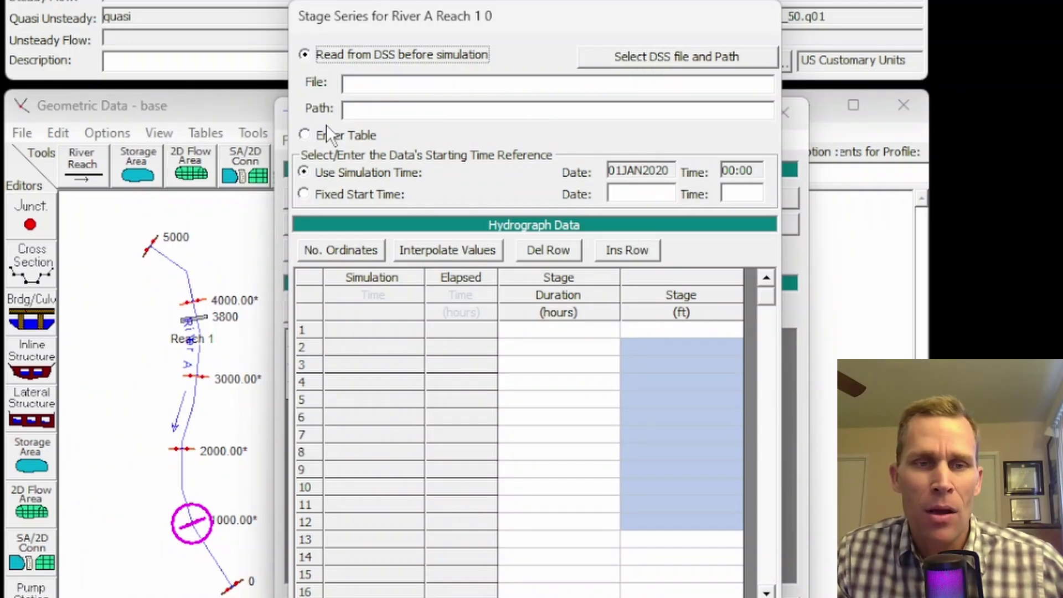
{"action": "left_click", "coordinate": [302, 136]}
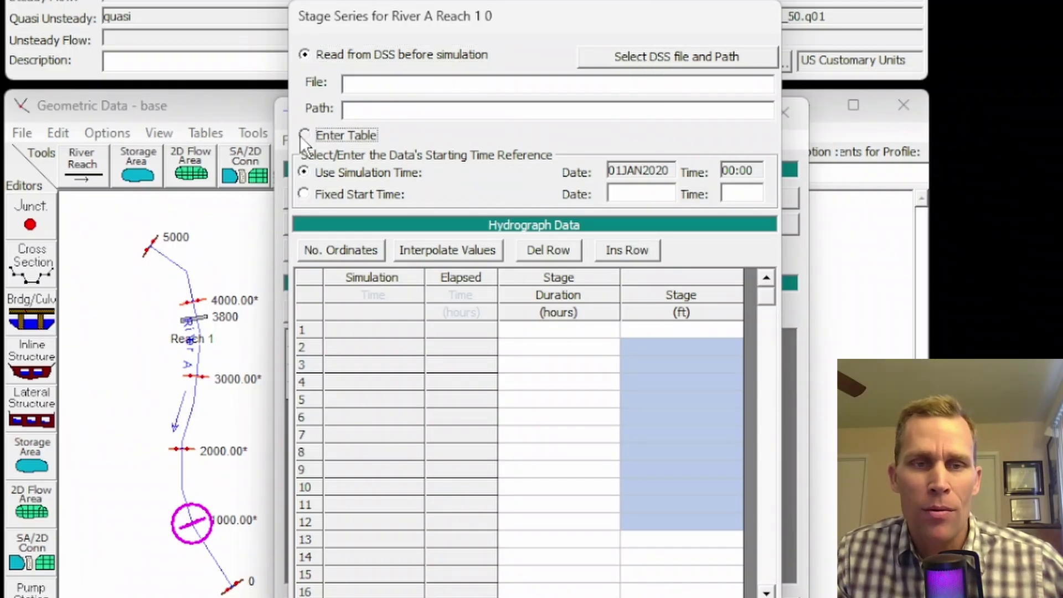
{"action": "left_click", "coordinate": [303, 172]}
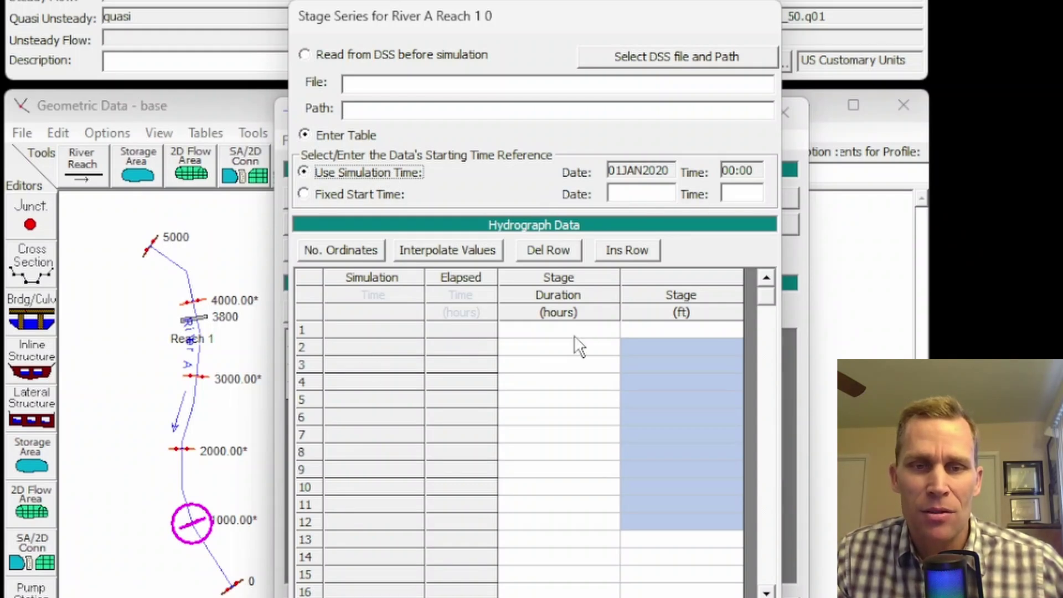
- Enter station 0 stage durations 4, 4, 2, 1, 1, 2, 3, 5 hours with stages 40.4, 40.5, 40.6, 40.7, 40.9, 41.0, 41.1, 41.2 ft
{"action": "left_click", "coordinate": [639, 332]}
{"action": "left_click_drag", "start_coordinate": [658, 332], "coordinate": [697, 519]}
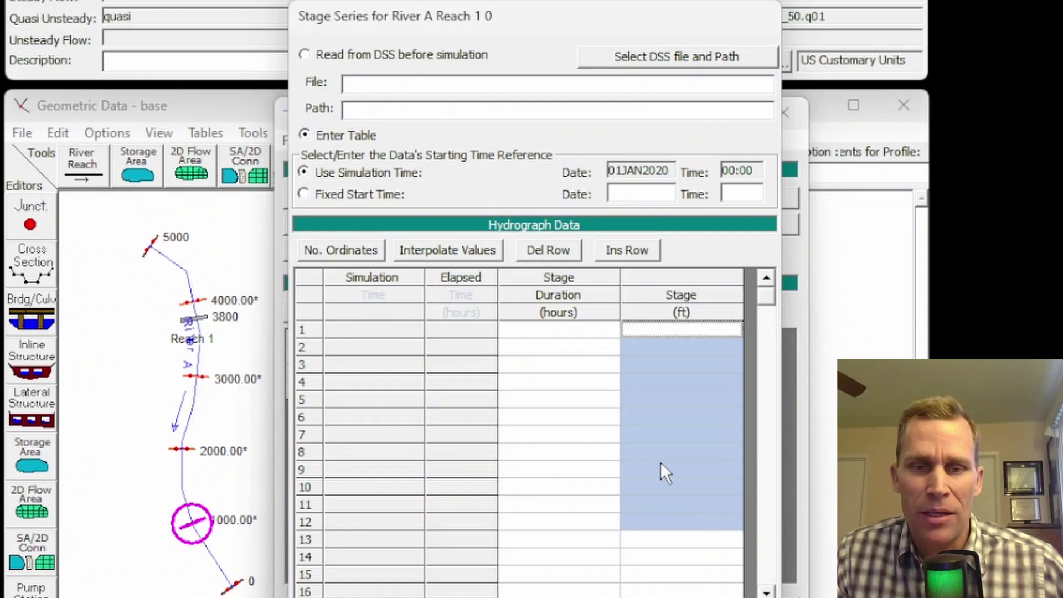
{"action": "left_click", "coordinate": [560, 330]}
{"action": "left_click_drag", "start_coordinate": [560, 330], "coordinate": [557, 486]}
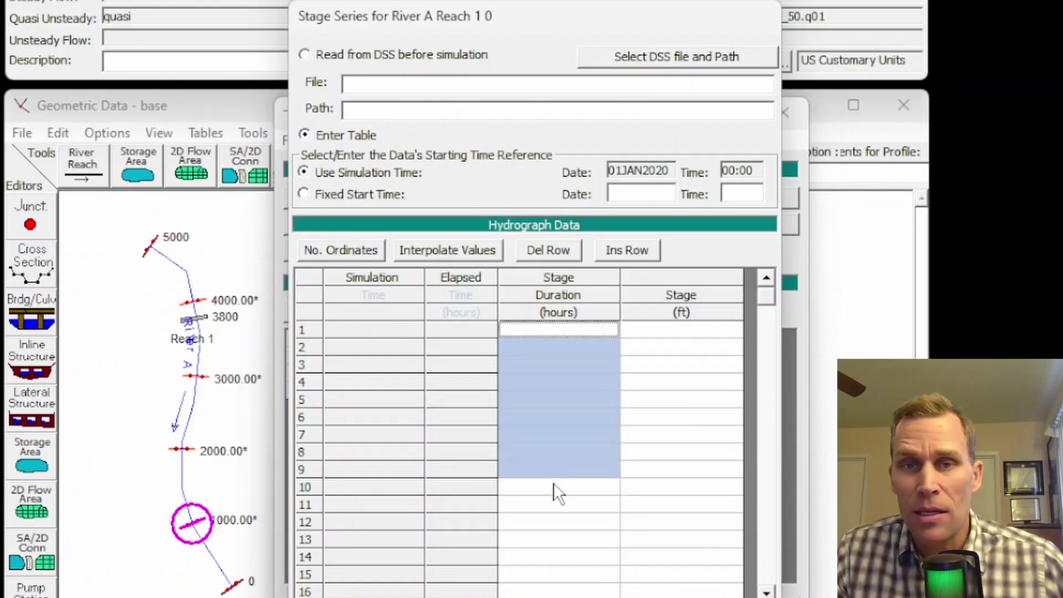
{"action": "type", "text": "4\t40.4 4\t40.5 2\t40.6 1\t40.7 1\t40.9 2\t41.0 3\t41.1 5\t41.2"}
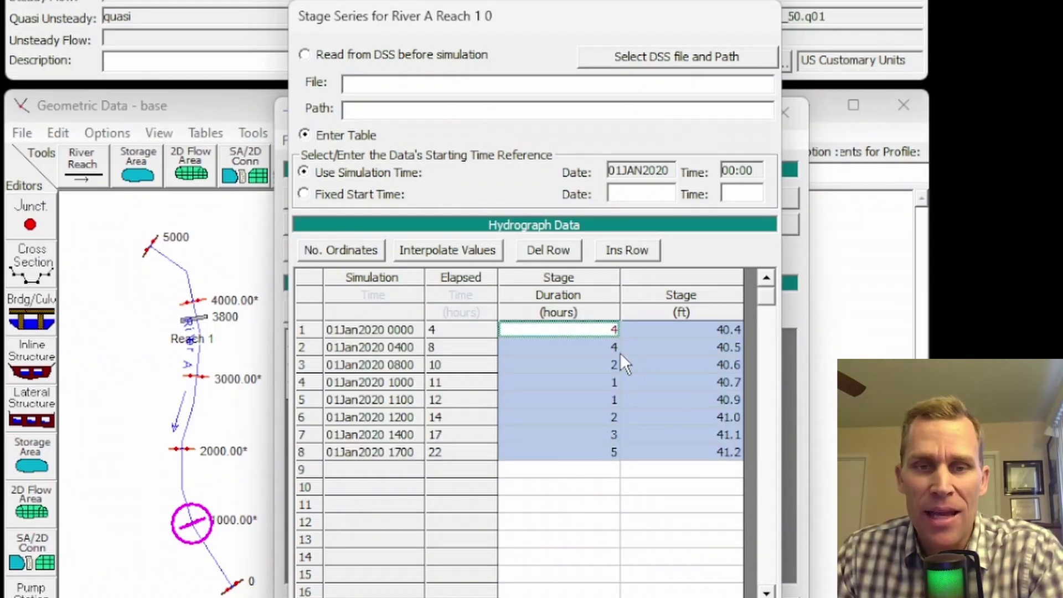
{"action": "left_click", "coordinate": [587, 361]}
{"action": "left_click_drag", "start_coordinate": [574, 330], "coordinate": [591, 462]}
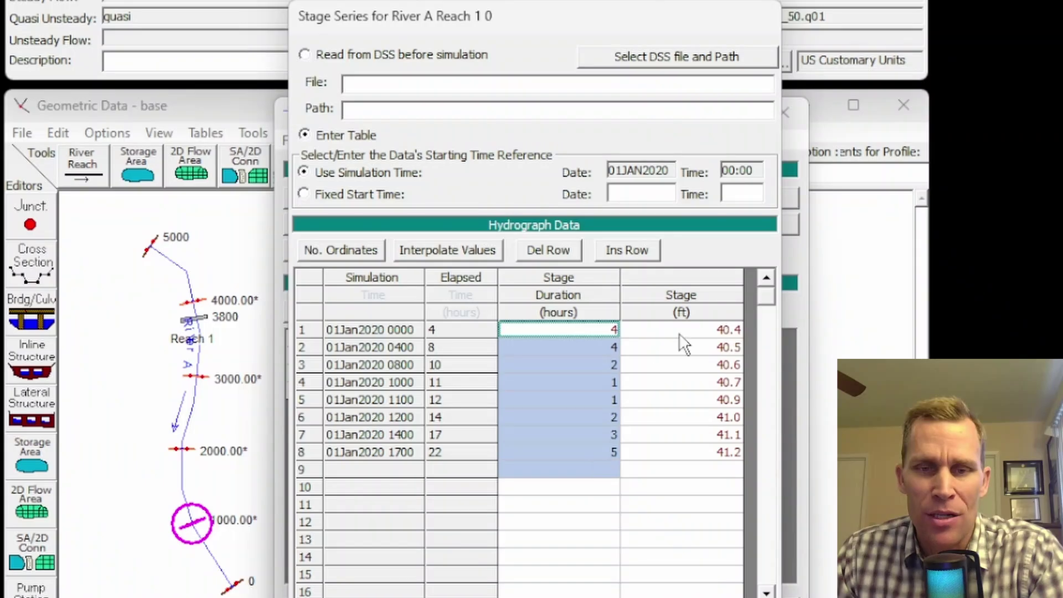
{"action": "left_click_drag", "start_coordinate": [679, 333], "coordinate": [707, 453]}
{"action": "left_click", "coordinate": [689, 399]}
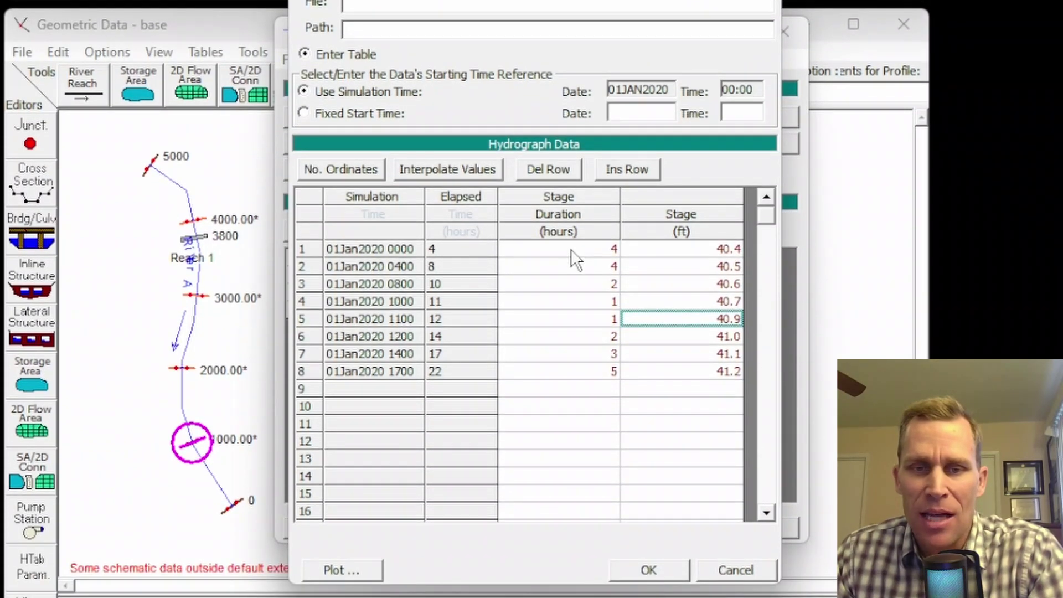
- View the stage series of station 0 as a plot and as a table, and close the stage series editor
{"action": "left_click_drag", "start_coordinate": [571, 249], "coordinate": [589, 373]}
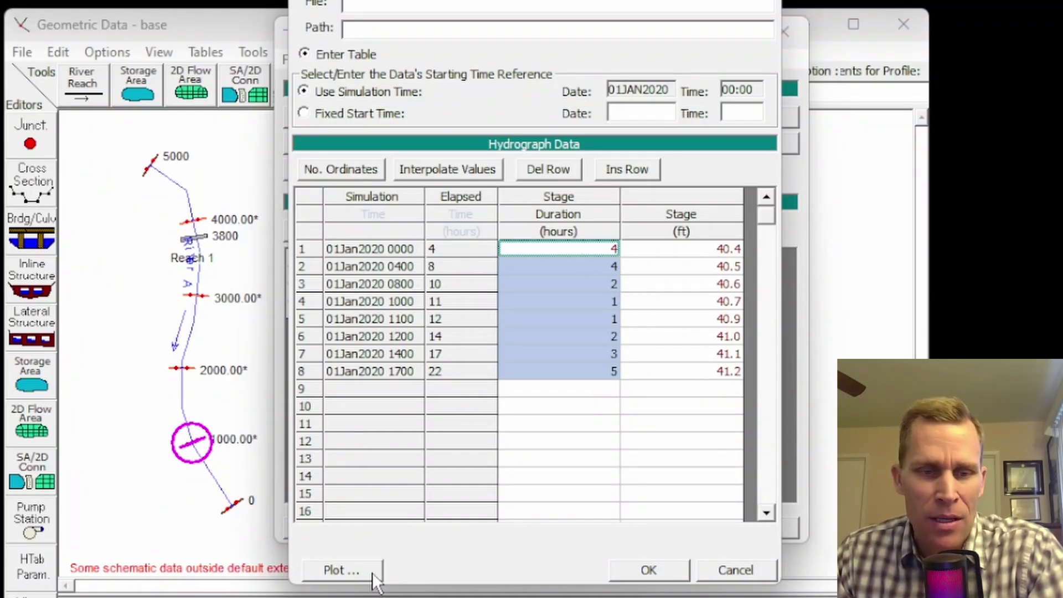
{"action": "left_click", "coordinate": [354, 570]}
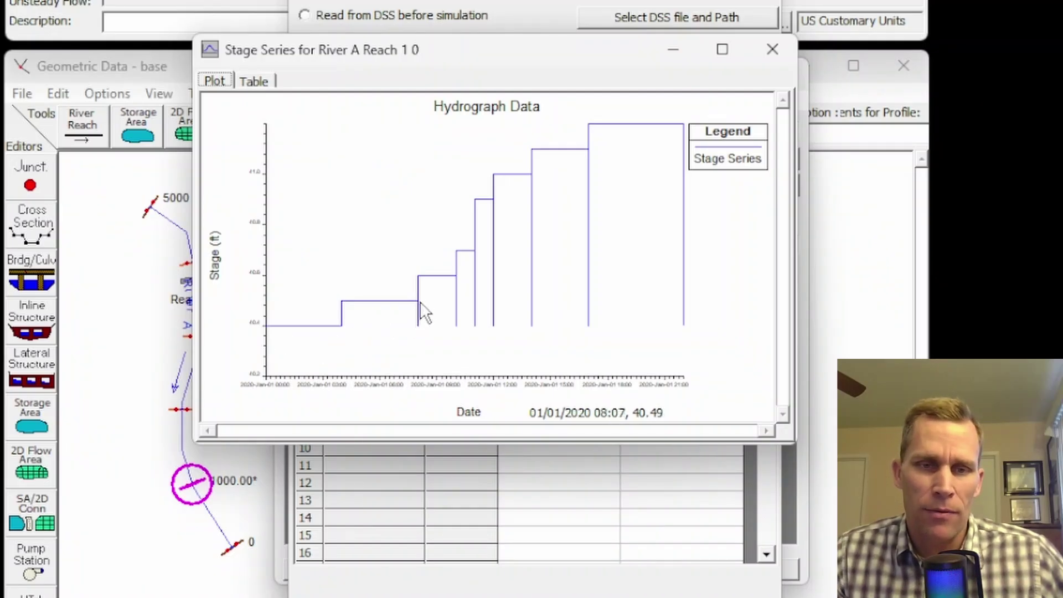
{"action": "left_click", "coordinate": [252, 81]}
{"action": "left_click", "coordinate": [221, 80]}
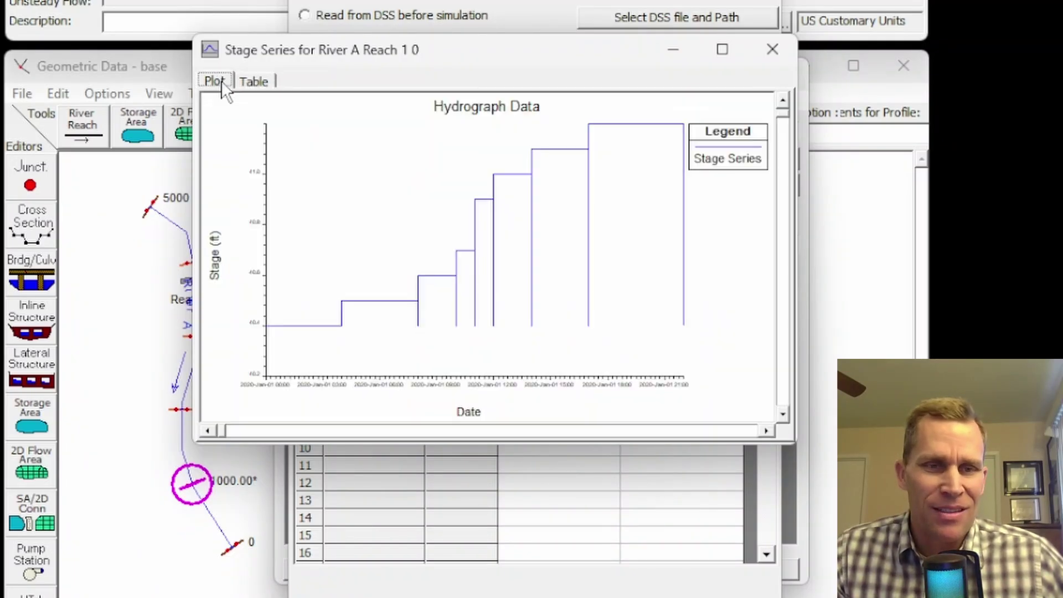
{"action": "left_click", "coordinate": [773, 49]}
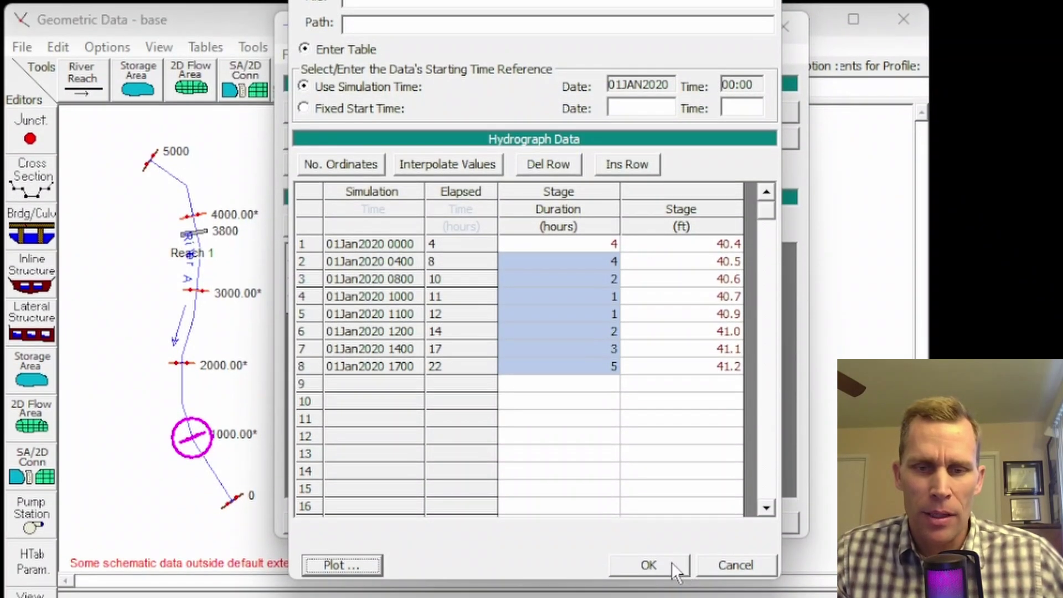
{"action": "left_click", "coordinate": [714, 566]}
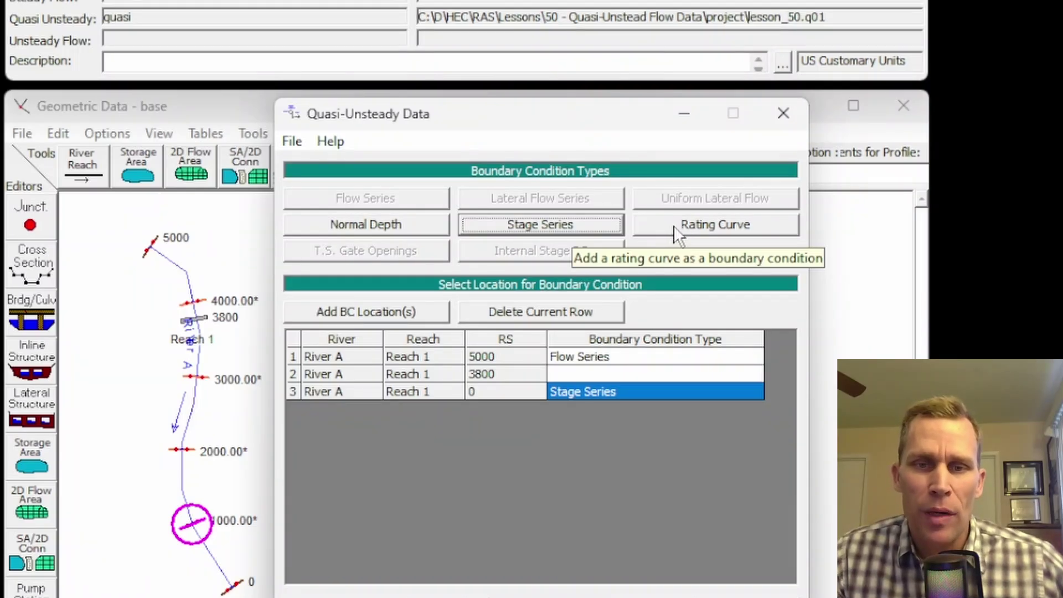
- Assign a rating curve boundary condition to river station 0 and review its flow and stage columns
{"action": "left_click", "coordinate": [673, 225]}
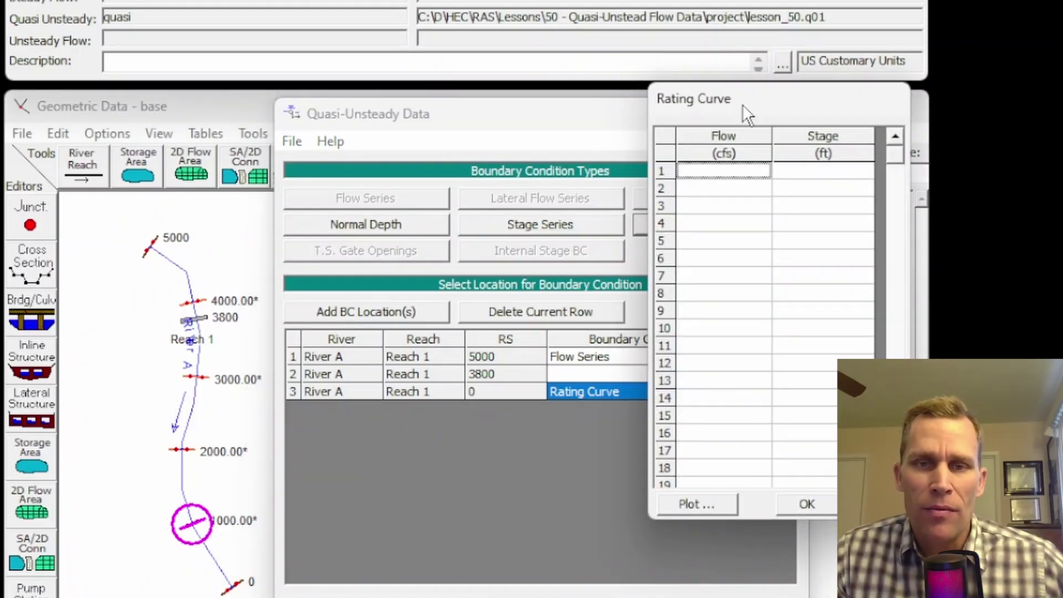
{"action": "left_click_drag", "start_coordinate": [742, 104], "coordinate": [370, 150]}
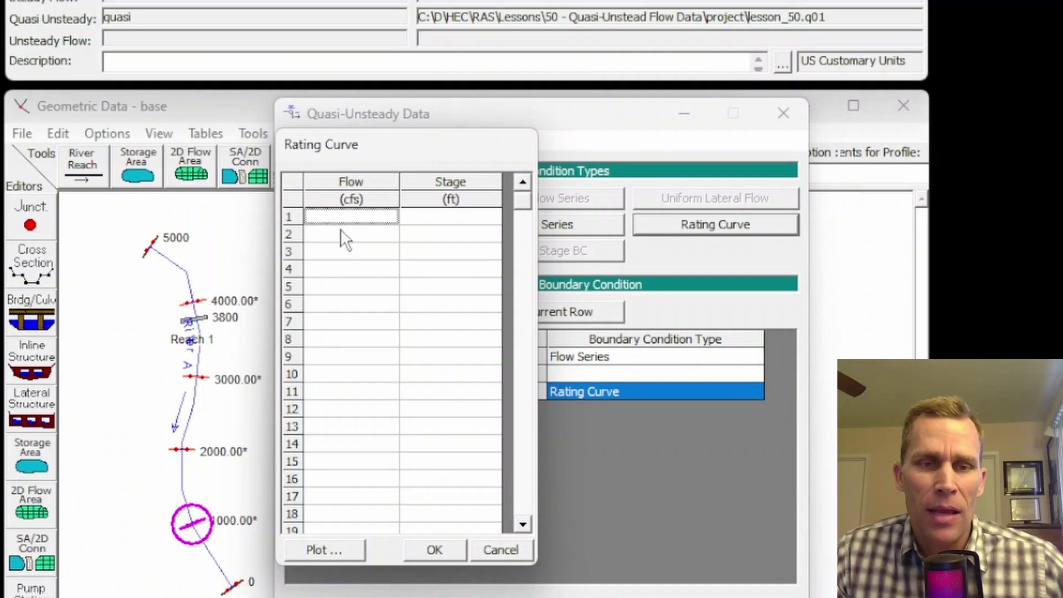
{"action": "left_click_drag", "start_coordinate": [340, 231], "coordinate": [347, 450]}
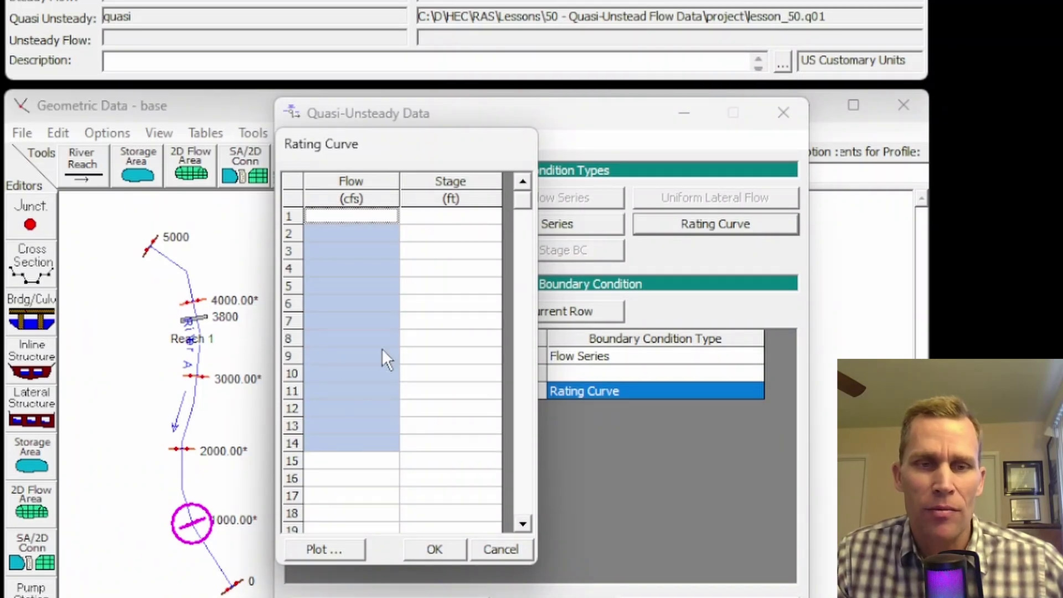
{"action": "left_click_drag", "start_coordinate": [436, 216], "coordinate": [437, 447]}
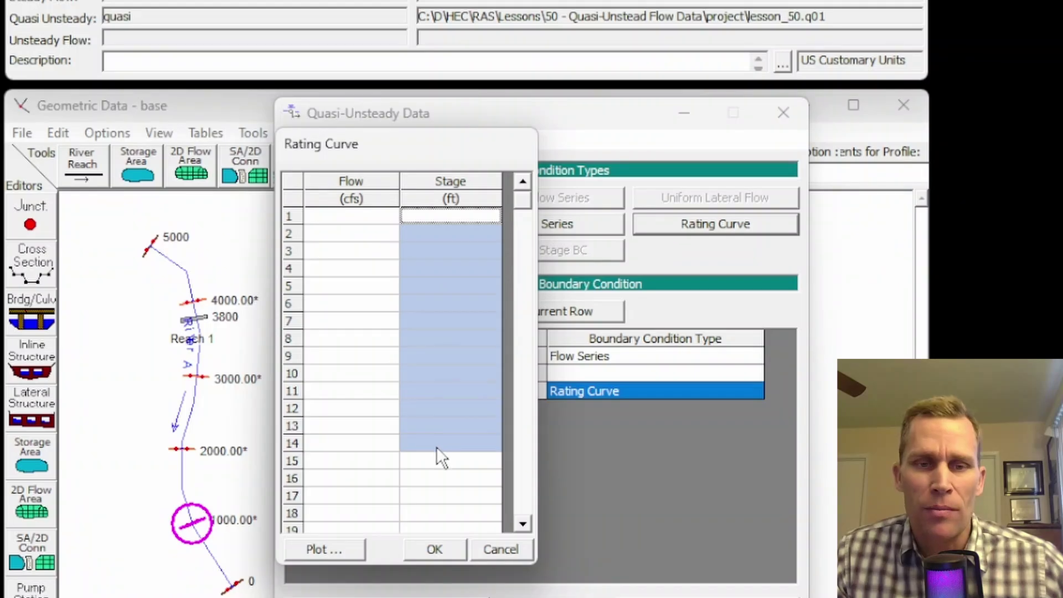
{"action": "left_click", "coordinate": [420, 317]}
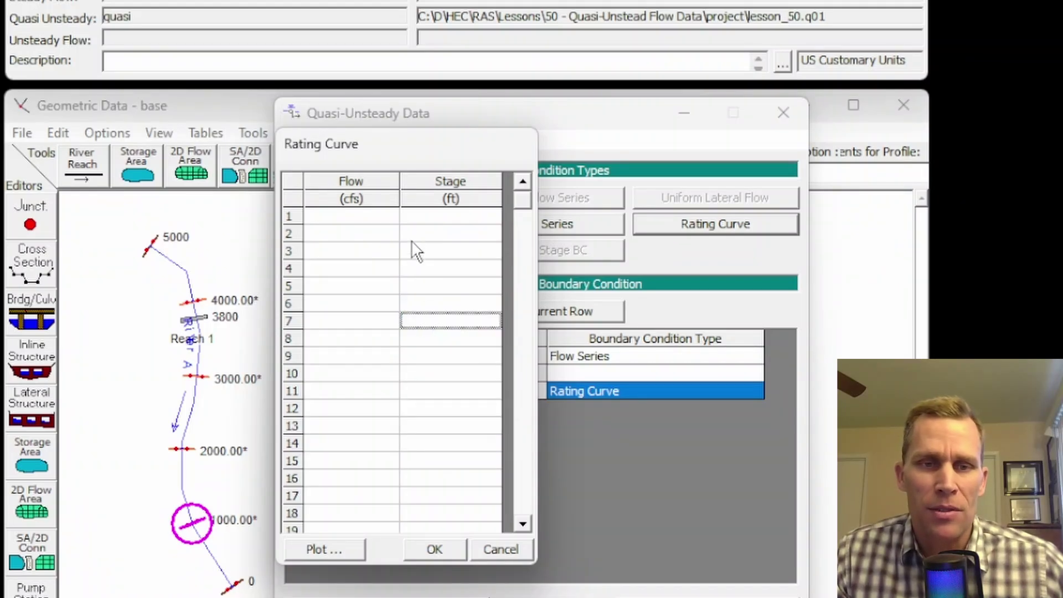
{"action": "left_click_drag", "start_coordinate": [421, 216], "coordinate": [454, 391]}
{"action": "left_click_drag", "start_coordinate": [356, 217], "coordinate": [357, 406]}
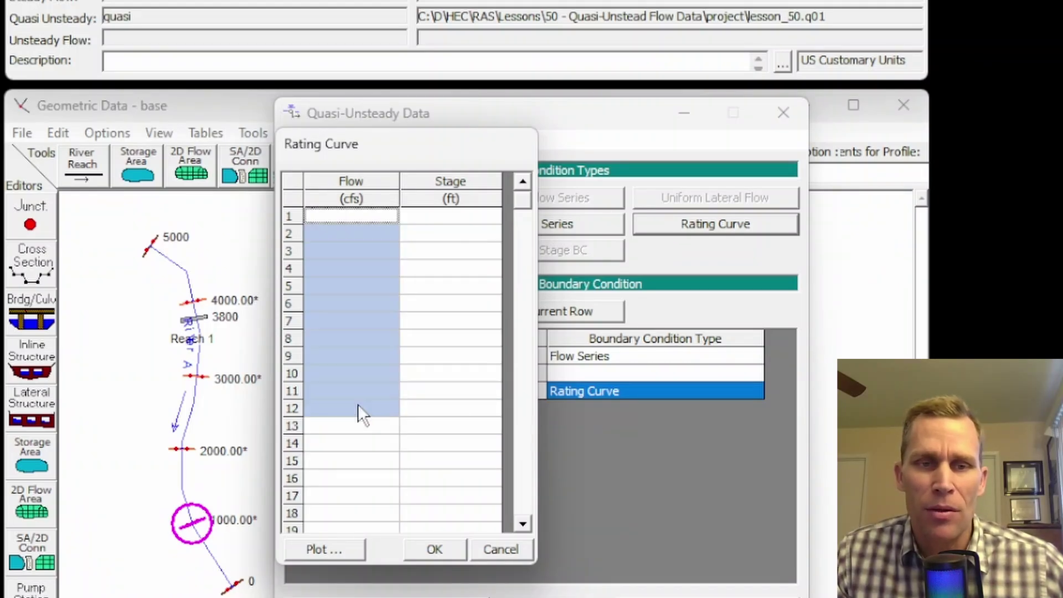
- Fill the rating curve with flows 100, 300, 1000, 3000 and 10000 cfs at stages 36, 37, 38, 39 and 40 ft
{"action": "left_click", "coordinate": [345, 216]}
{"action": "left_click_drag", "start_coordinate": [345, 216], "coordinate": [348, 401]}
{"action": "left_click", "coordinate": [436, 212]}
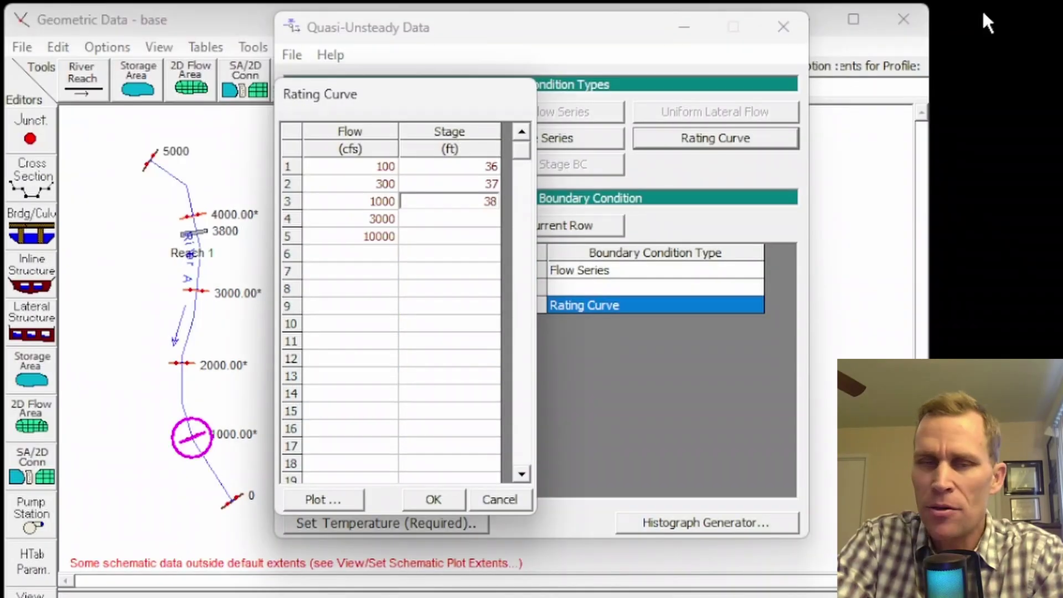
{"action": "key", "text": "Return"}
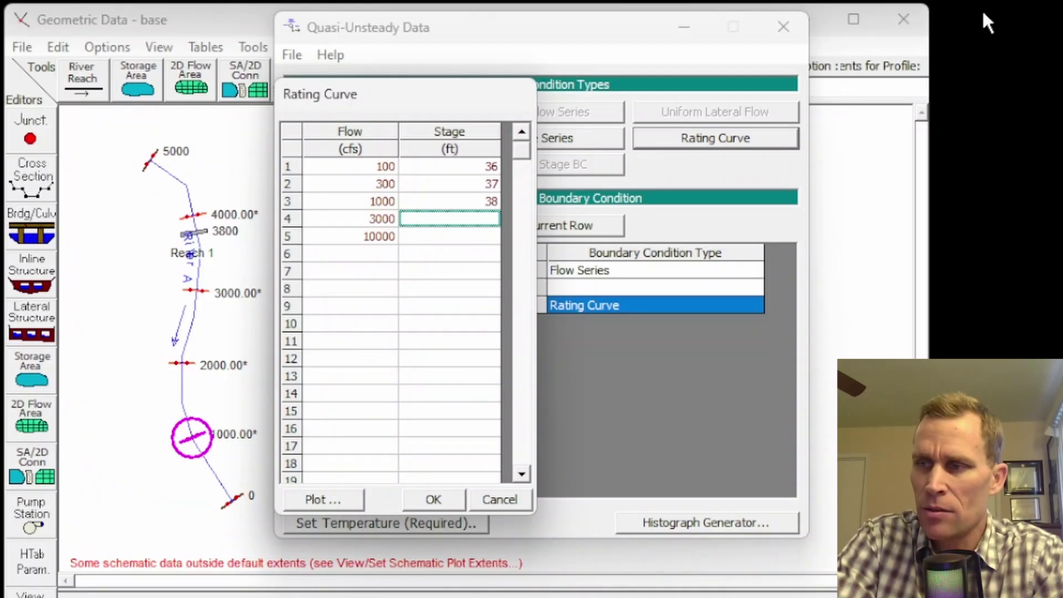
{"action": "type", "text": "39"}
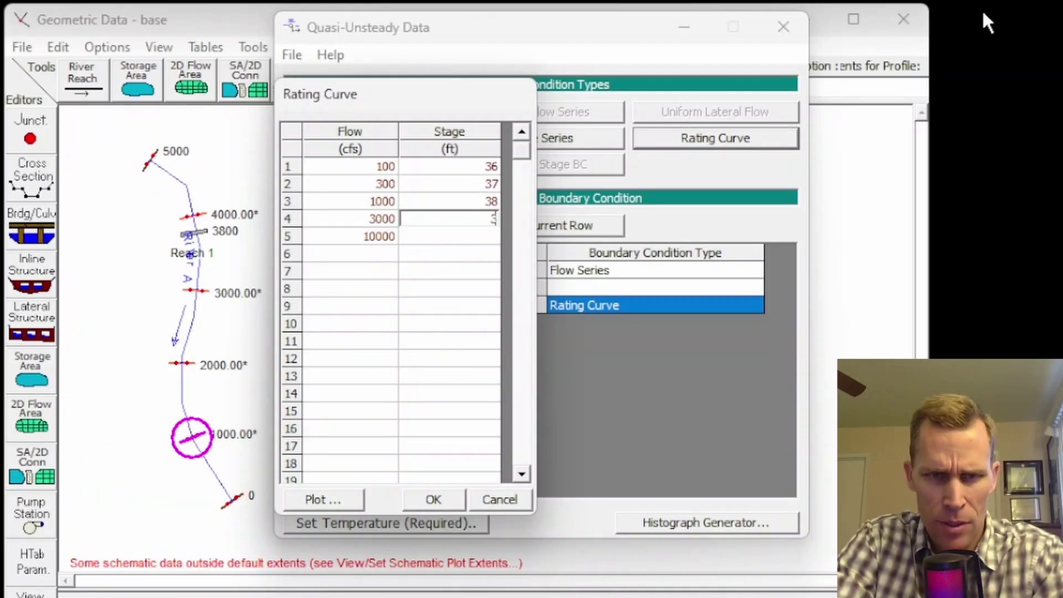
{"action": "key", "text": "Return"}
{"action": "type", "text": "40"}
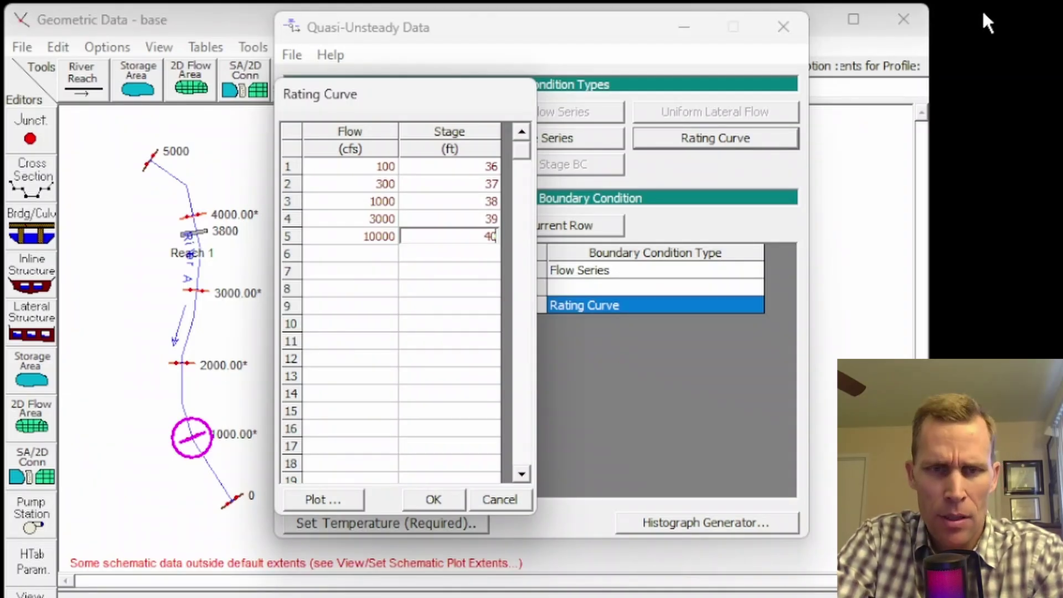
- Plot the rating curve of station 0, and close the plot and the rating curve editor
{"action": "left_click", "coordinate": [325, 501]}
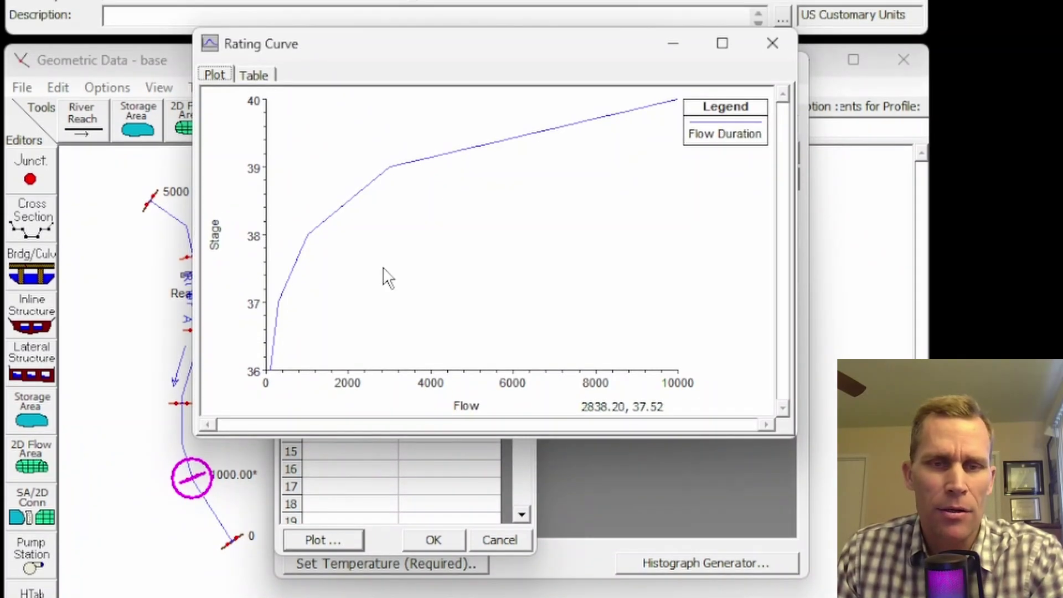
{"action": "key", "text": "alt+F4"}
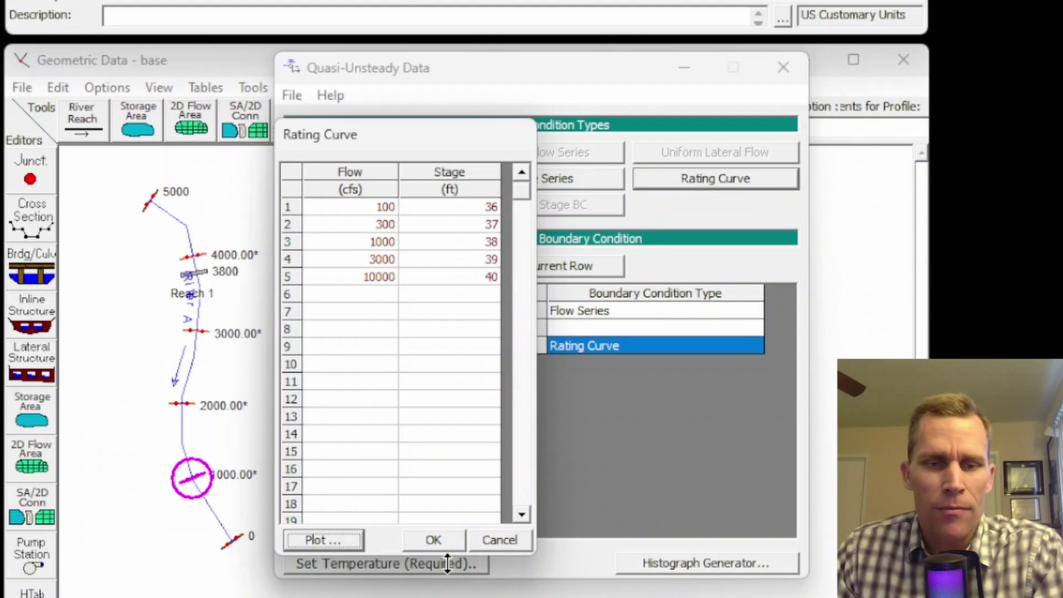
{"action": "left_click", "coordinate": [500, 540]}
{"action": "left_click", "coordinate": [579, 344]}
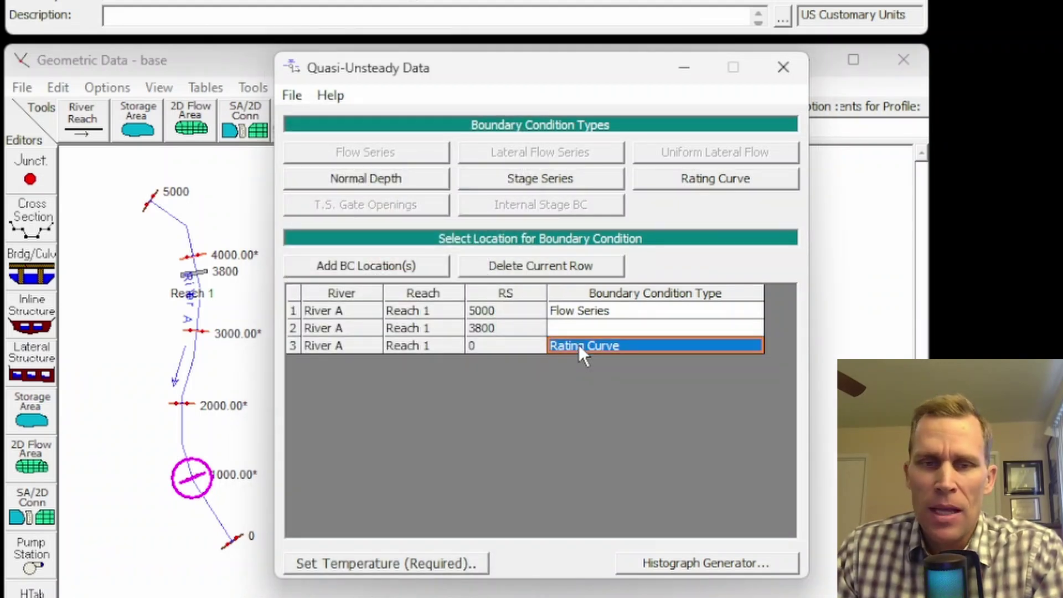
- Check the boundary condition types available for river station 3800, view the cross section at station 2000, and return to the quasi-unsteady data
{"action": "left_click", "coordinate": [570, 331]}
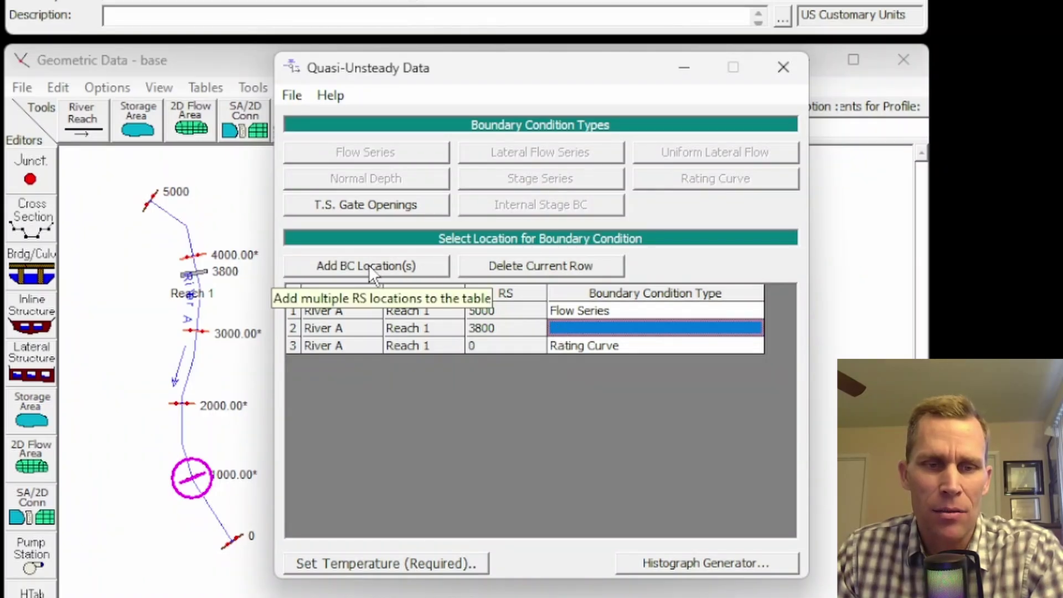
{"action": "left_click", "coordinate": [35, 224]}
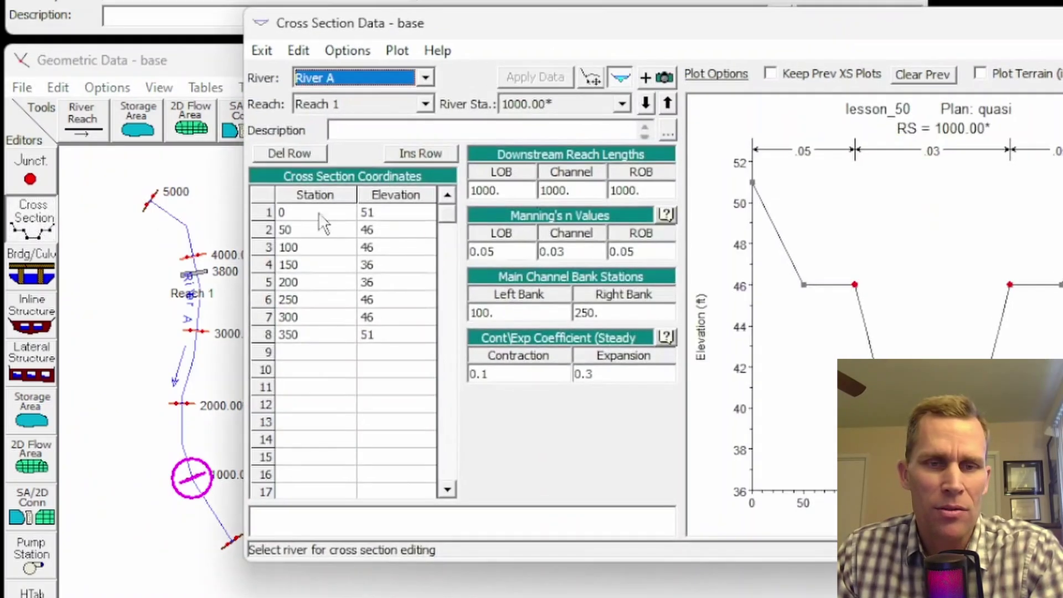
{"action": "left_click", "coordinate": [669, 104]}
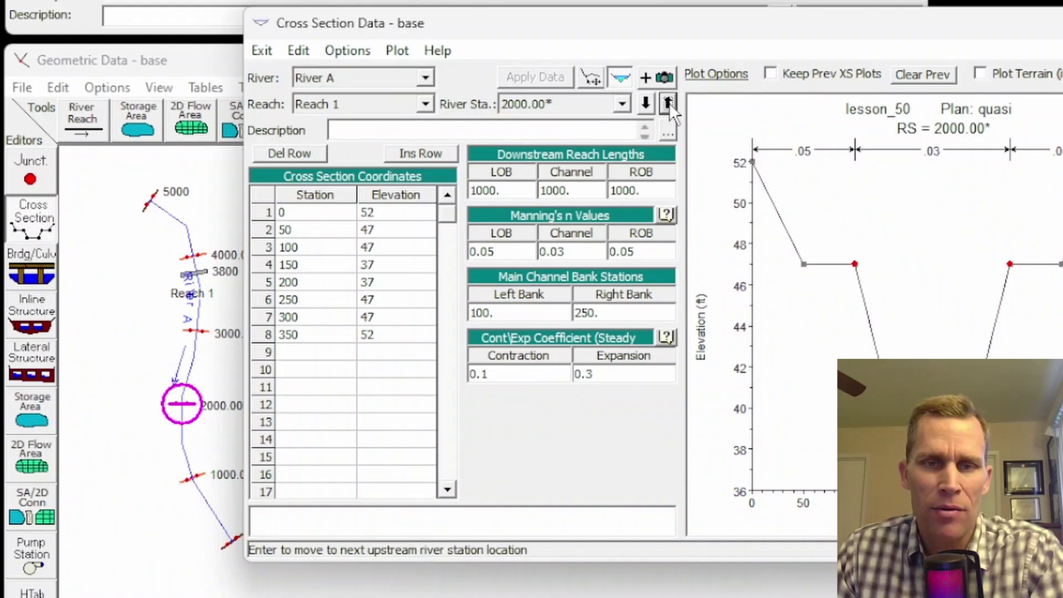
{"action": "left_click", "coordinate": [1039, 28]}
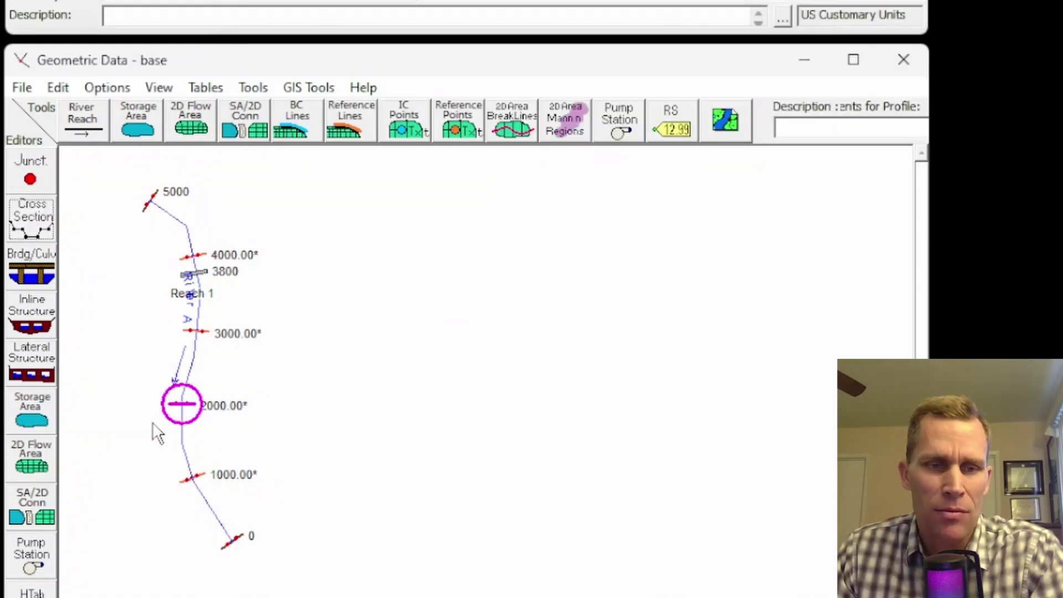
{"action": "key", "text": "alt+Tab"}
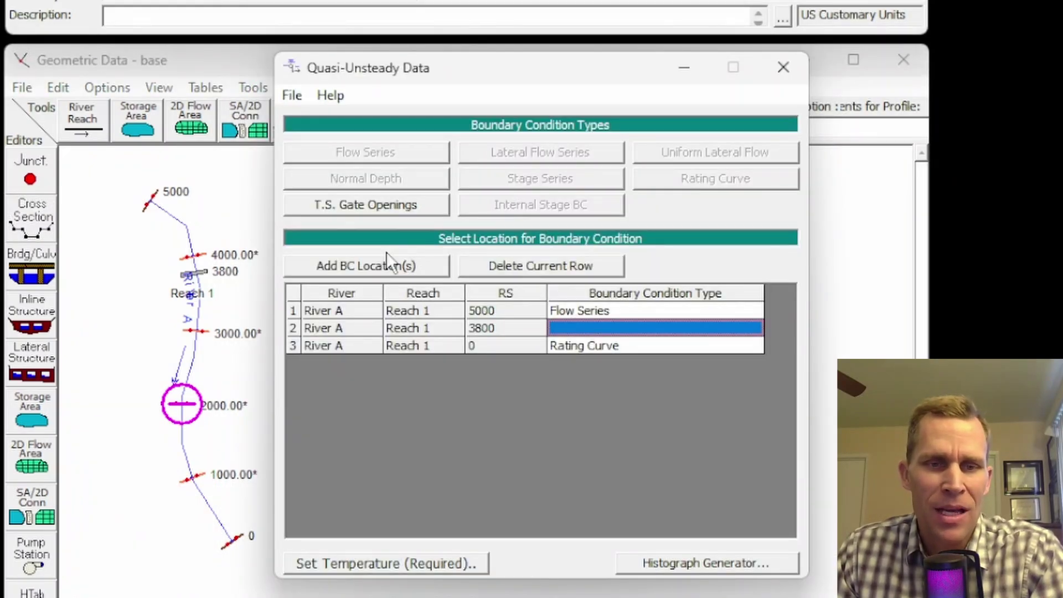
- Add river station 2000 of River A, Reach 1 as a boundary condition location and assign it an internal stage boundary condition
{"action": "left_click", "coordinate": [371, 264]}
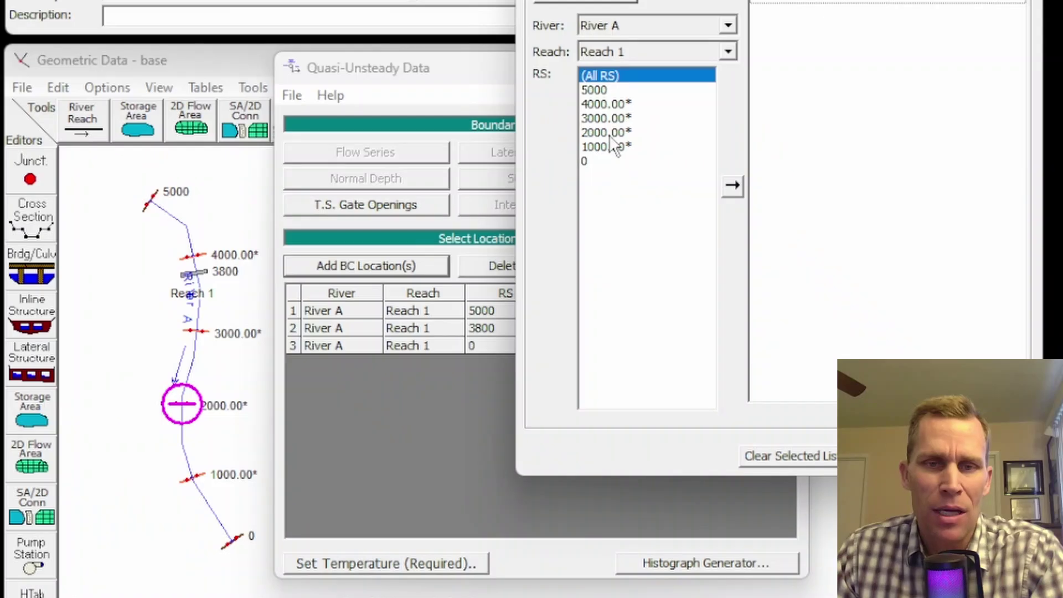
{"action": "left_click_drag", "start_coordinate": [653, 4], "coordinate": [456, 73]}
{"action": "left_click", "coordinate": [406, 203]}
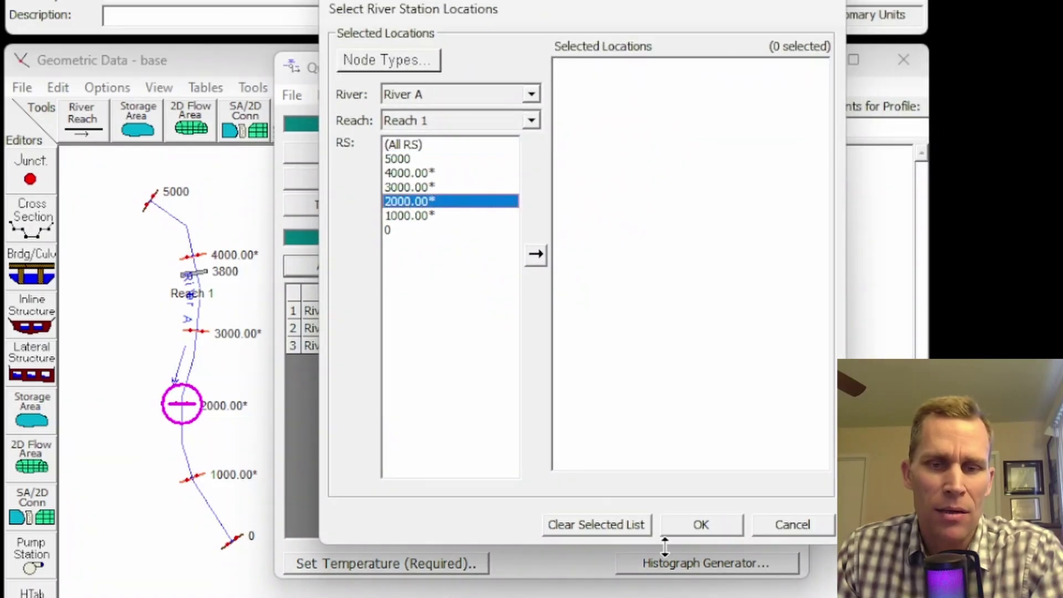
{"action": "double_click", "coordinate": [406, 202]}
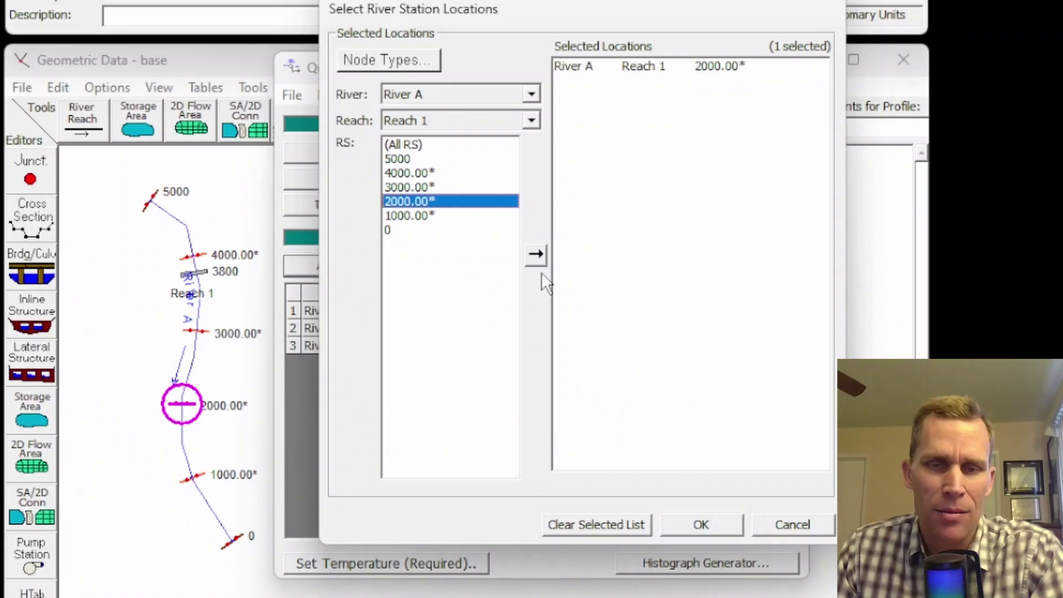
{"action": "left_click", "coordinate": [696, 526]}
{"action": "left_click", "coordinate": [566, 364]}
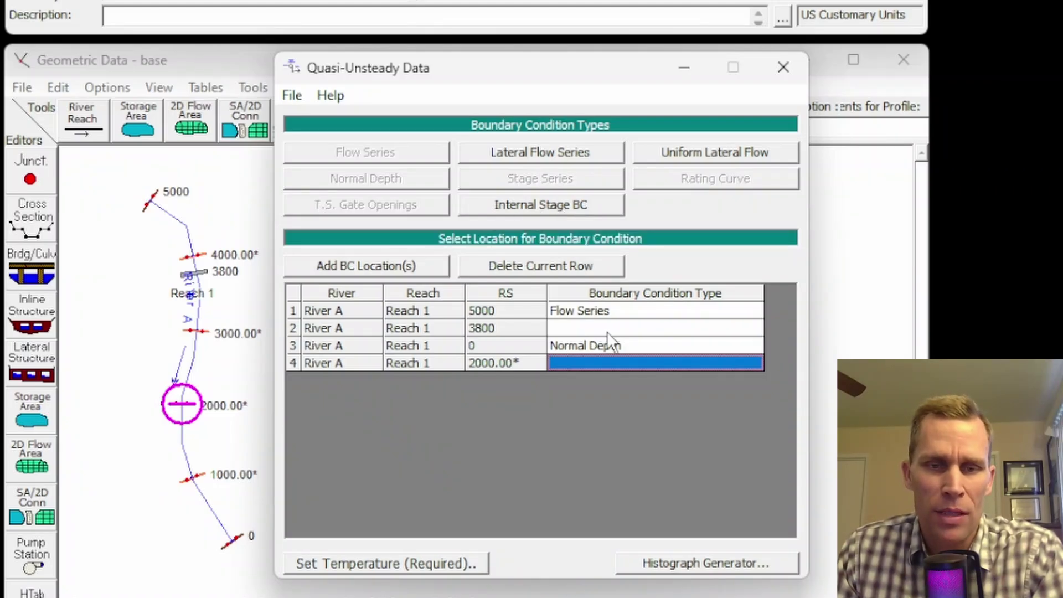
{"action": "left_click", "coordinate": [537, 204]}
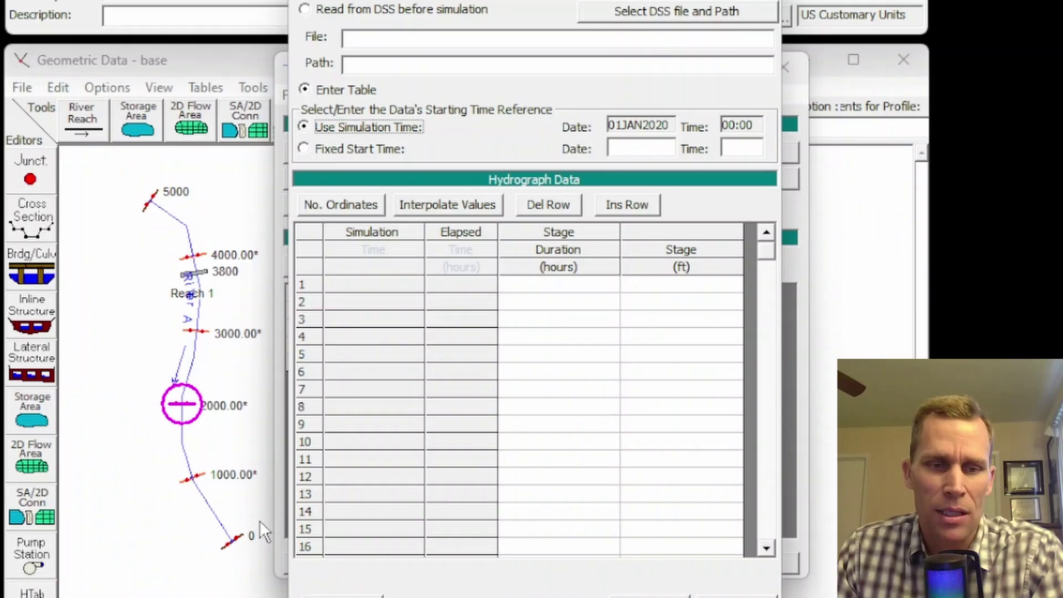
{"action": "left_click", "coordinate": [649, 595]}
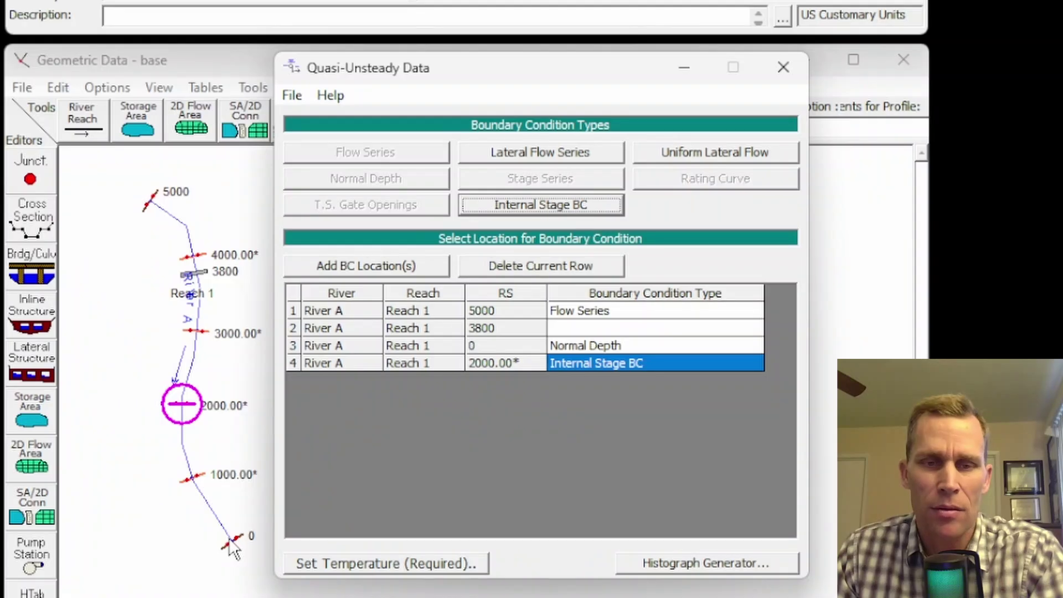
- Replace the boundary condition of station 2000 with a lateral flow series and review its lateral flow, duration and computation increment columns
{"action": "left_click", "coordinate": [521, 160]}
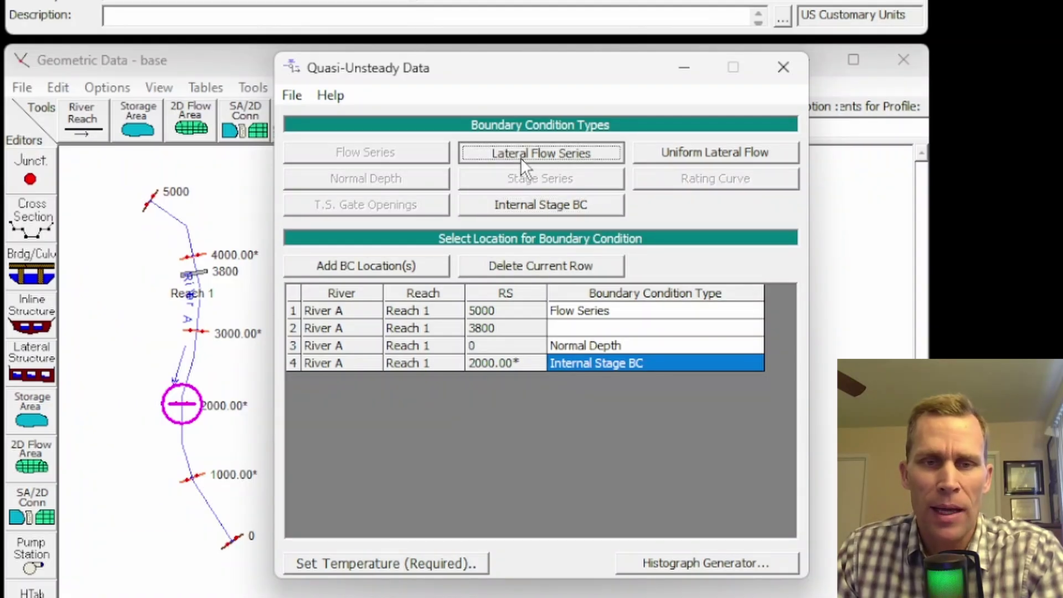
{"action": "left_click", "coordinate": [535, 155]}
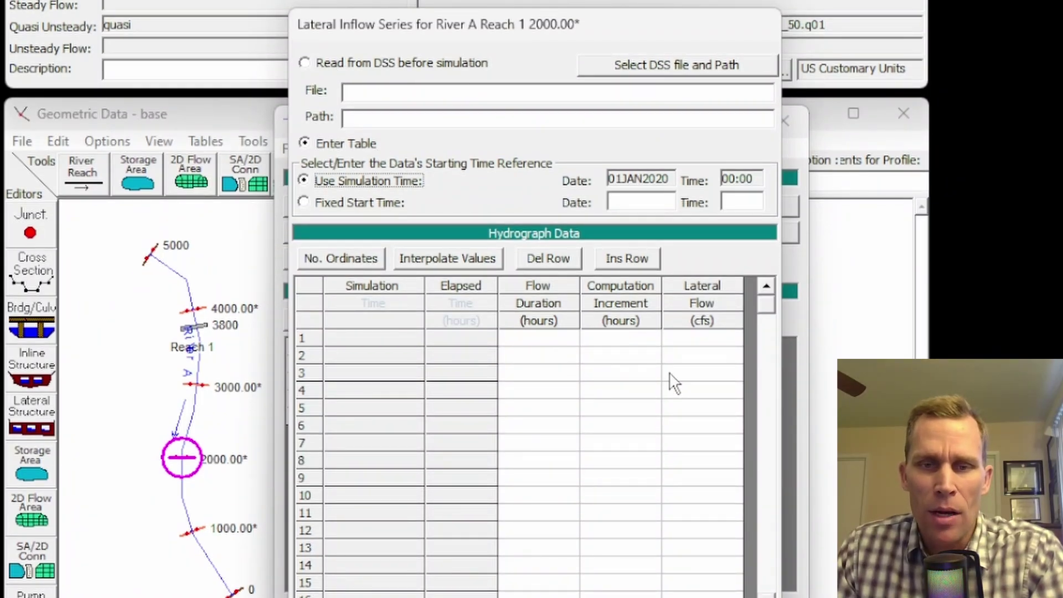
{"action": "left_click_drag", "start_coordinate": [709, 359], "coordinate": [690, 527]}
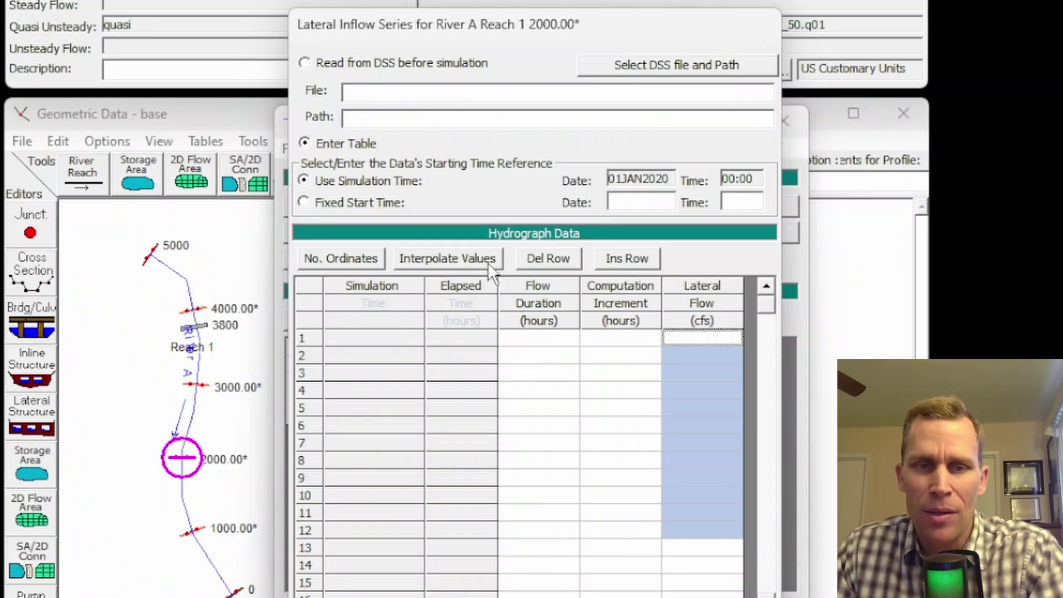
{"action": "left_click_drag", "start_coordinate": [543, 343], "coordinate": [550, 499]}
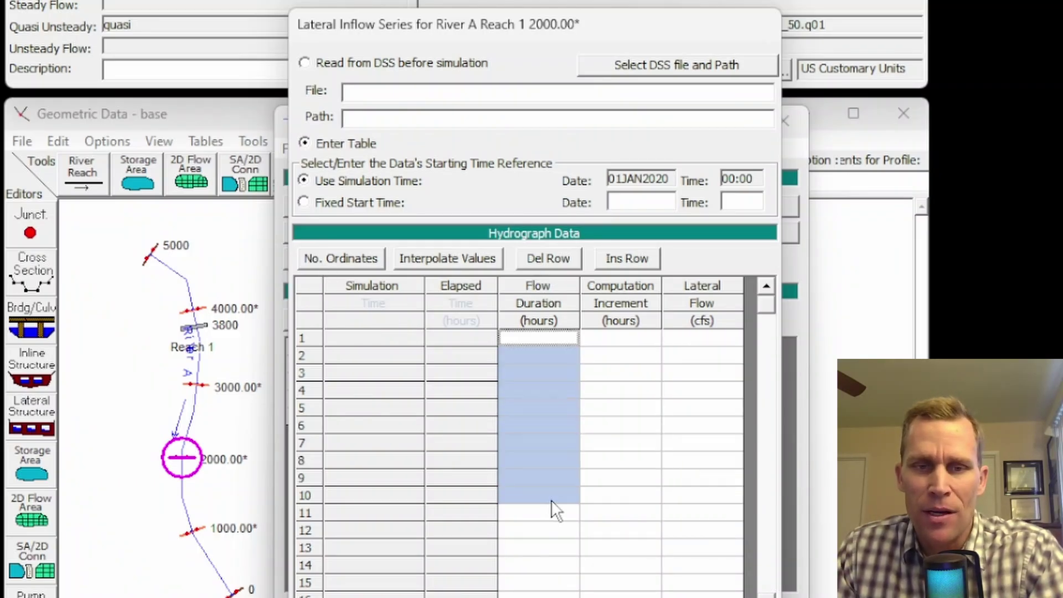
{"action": "left_click_drag", "start_coordinate": [608, 335], "coordinate": [626, 460]}
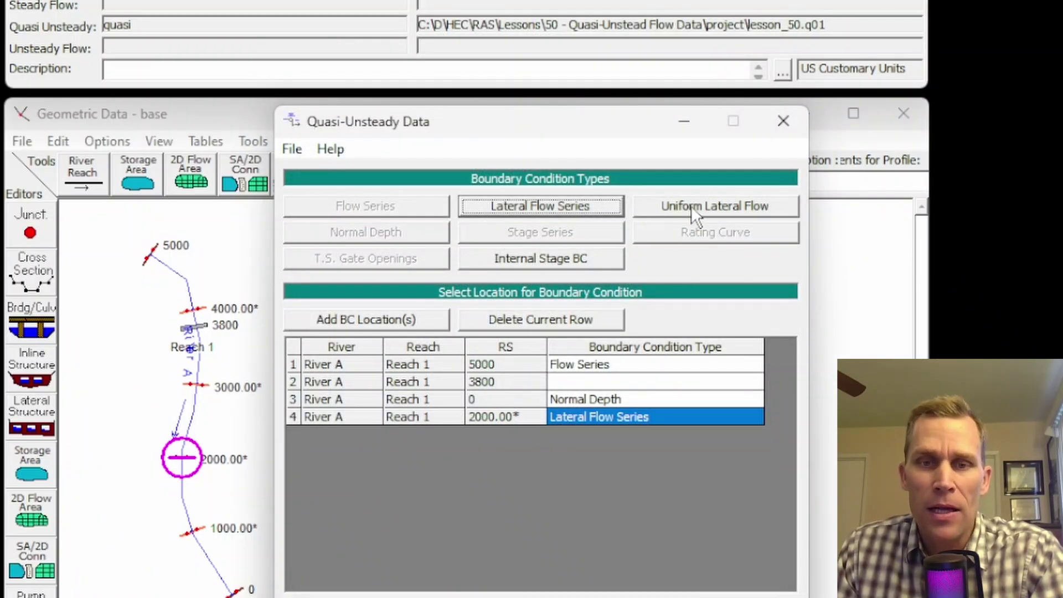
- Change the boundary condition of station 2000 to uniform lateral flow, distributed from station 2000 to station 0
{"action": "left_click", "coordinate": [700, 206]}
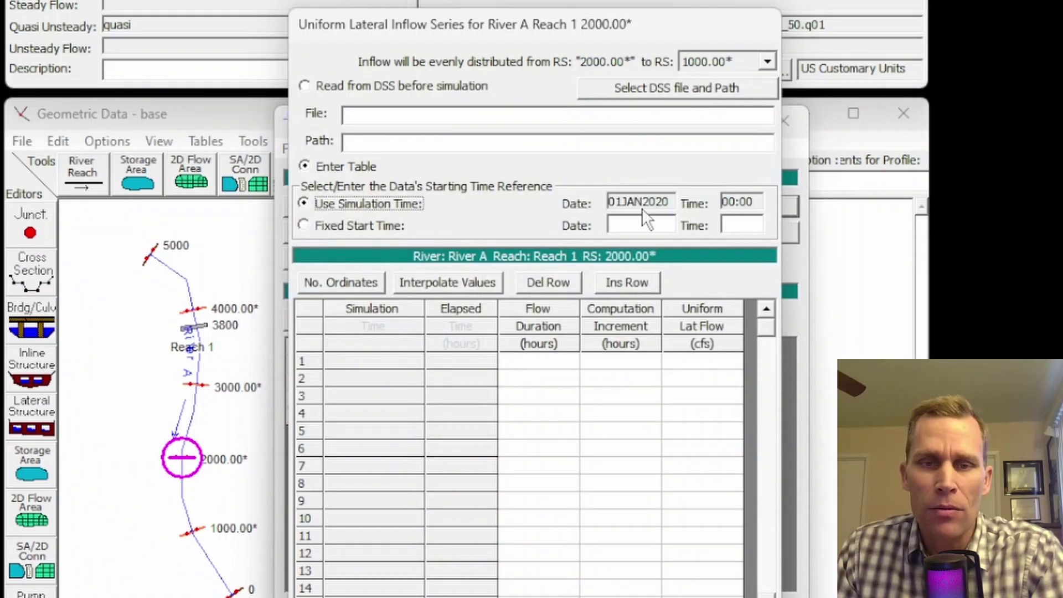
{"action": "left_click_drag", "start_coordinate": [564, 29], "coordinate": [559, 9]}
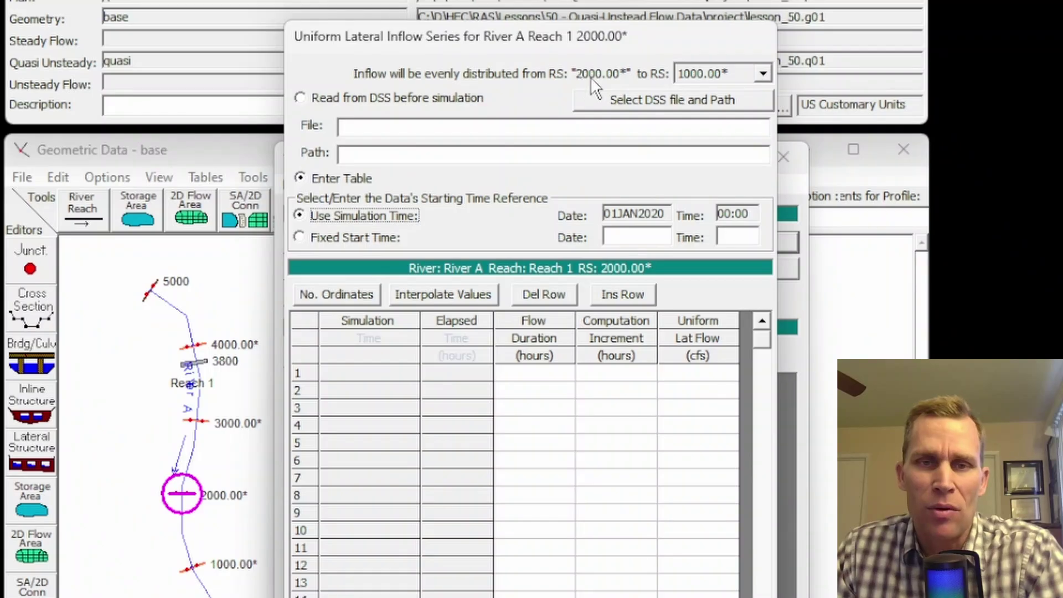
{"action": "left_click", "coordinate": [763, 72]}
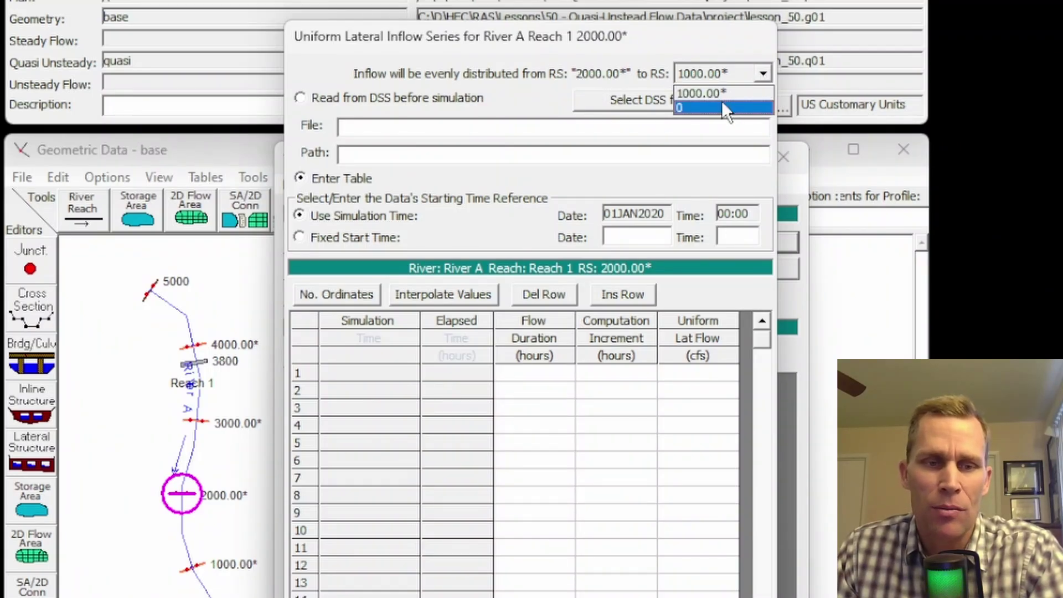
{"action": "left_click", "coordinate": [691, 107]}
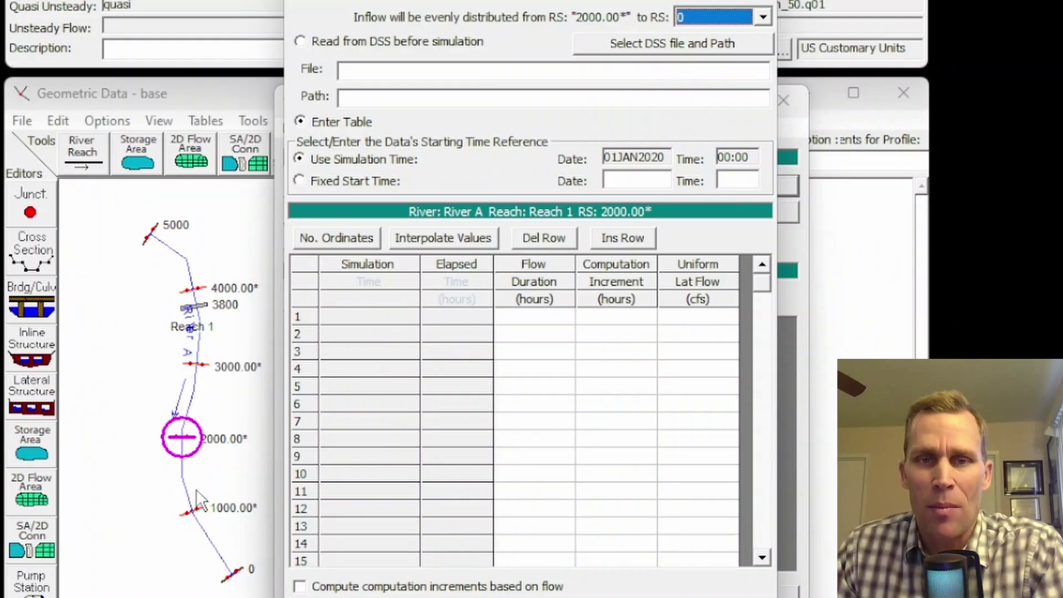
{"action": "key", "text": "alt+Tab"}
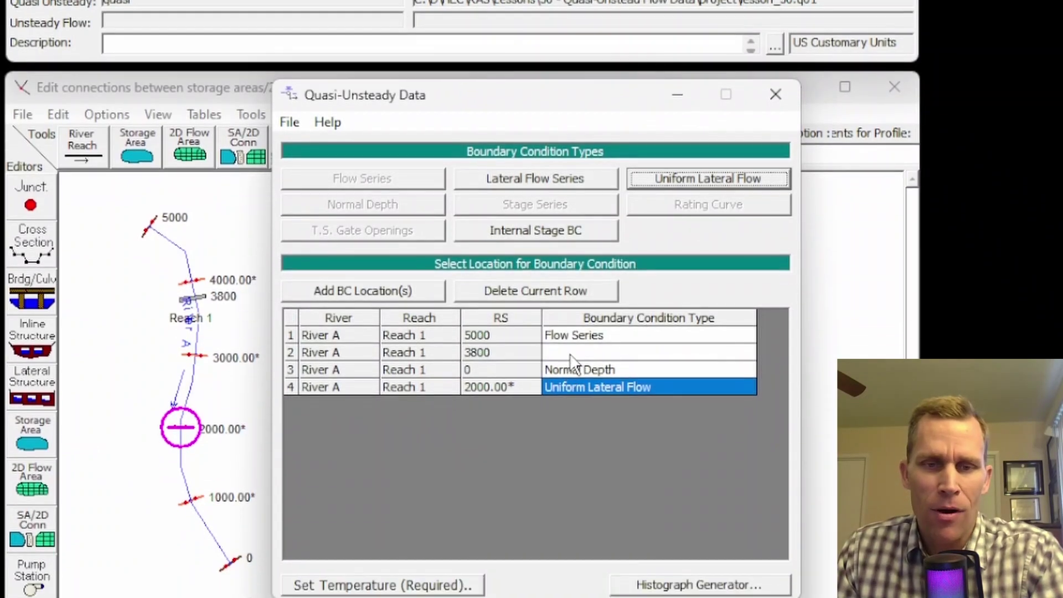
- Delete the boundary condition rows of river stations 3800 and 2000
{"action": "left_click", "coordinate": [570, 398]}
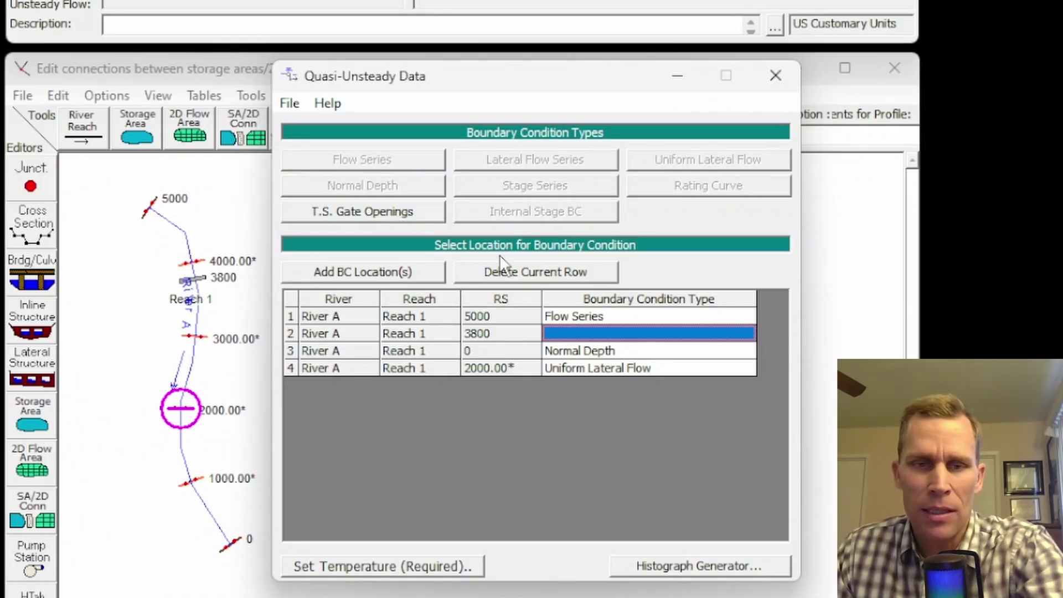
{"action": "left_click", "coordinate": [516, 273]}
{"action": "left_click", "coordinate": [564, 352]}
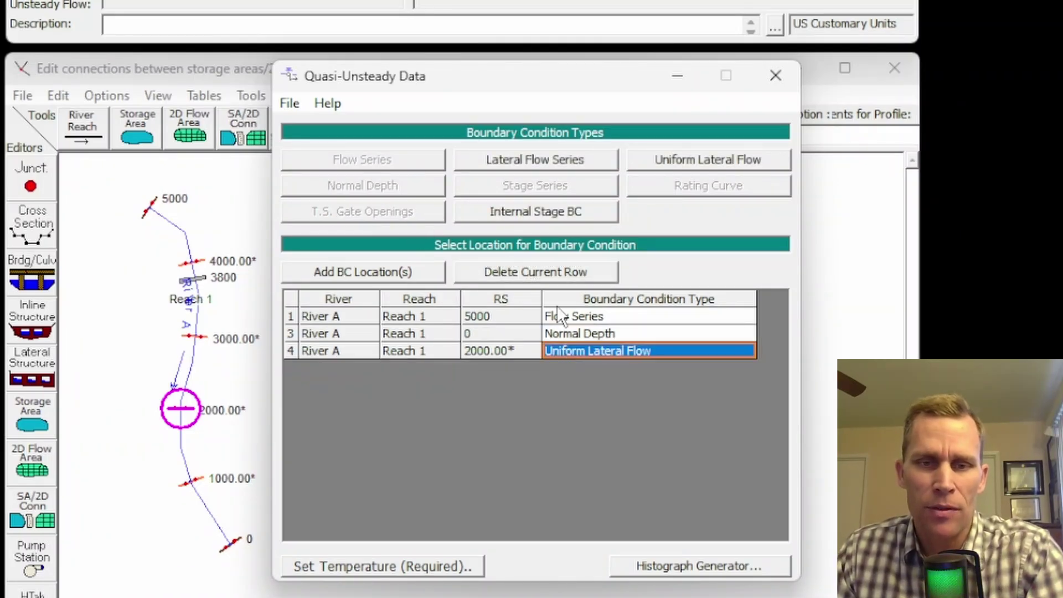
{"action": "left_click", "coordinate": [541, 277]}
- Try to delete the upstream row of station 5000 and the downstream row of station 0, and dismiss the messages
{"action": "left_click", "coordinate": [560, 315]}
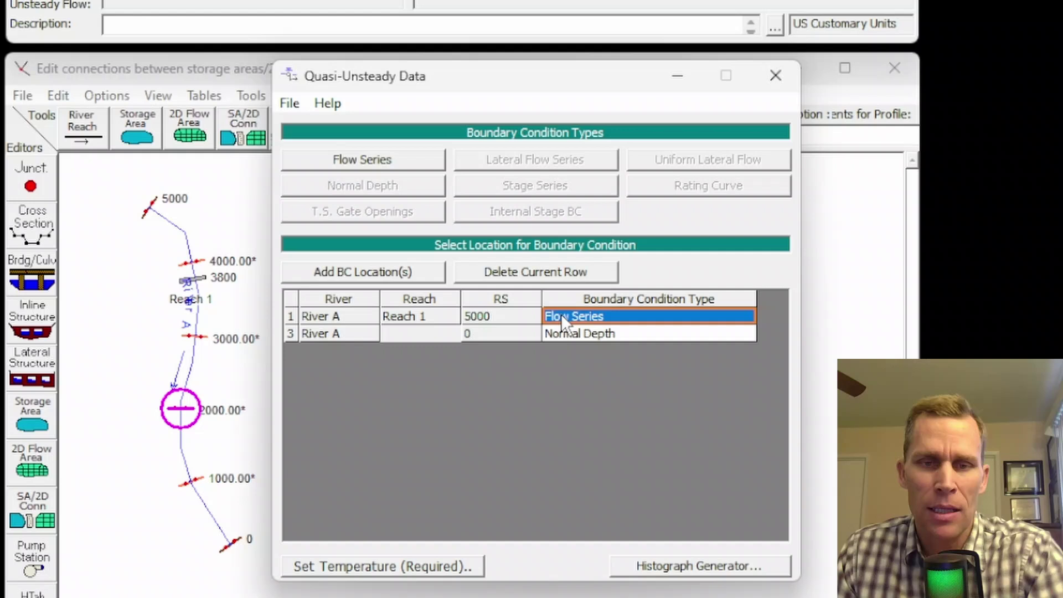
{"action": "left_click", "coordinate": [533, 271]}
{"action": "left_click", "coordinate": [948, 304]}
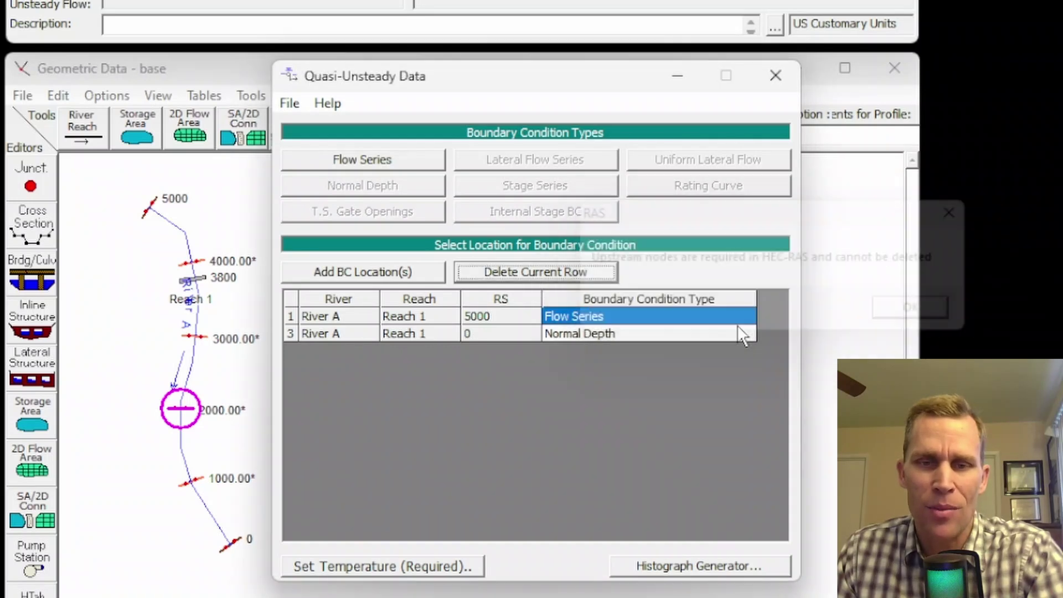
{"action": "left_click", "coordinate": [632, 333]}
{"action": "left_click", "coordinate": [533, 271]}
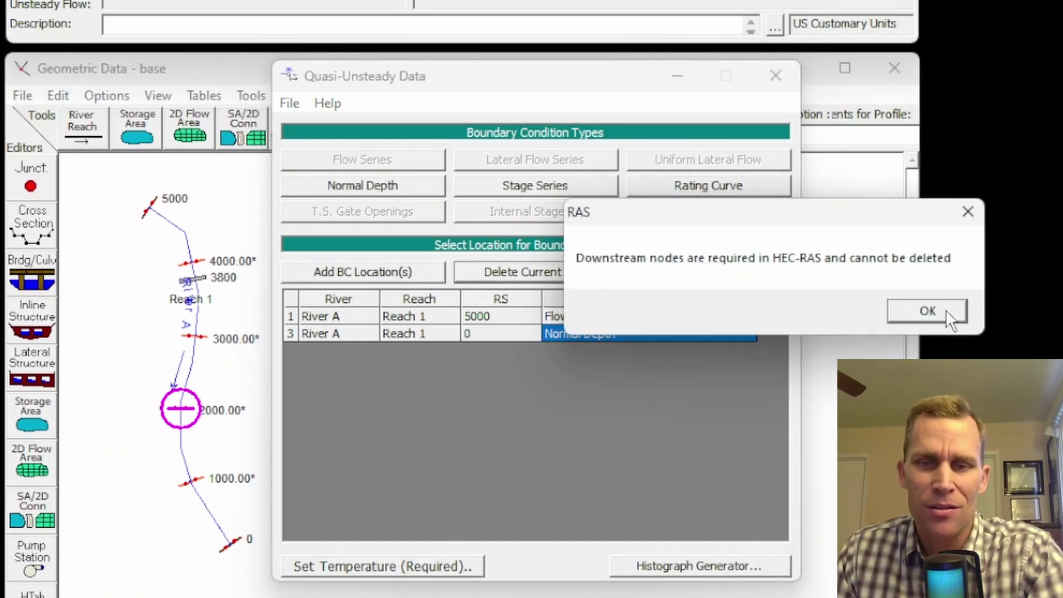
{"action": "left_click", "coordinate": [948, 313]}
- Include inline structures in the selectable node types and add river station 3800 as a boundary condition location
{"action": "left_click", "coordinate": [347, 277]}
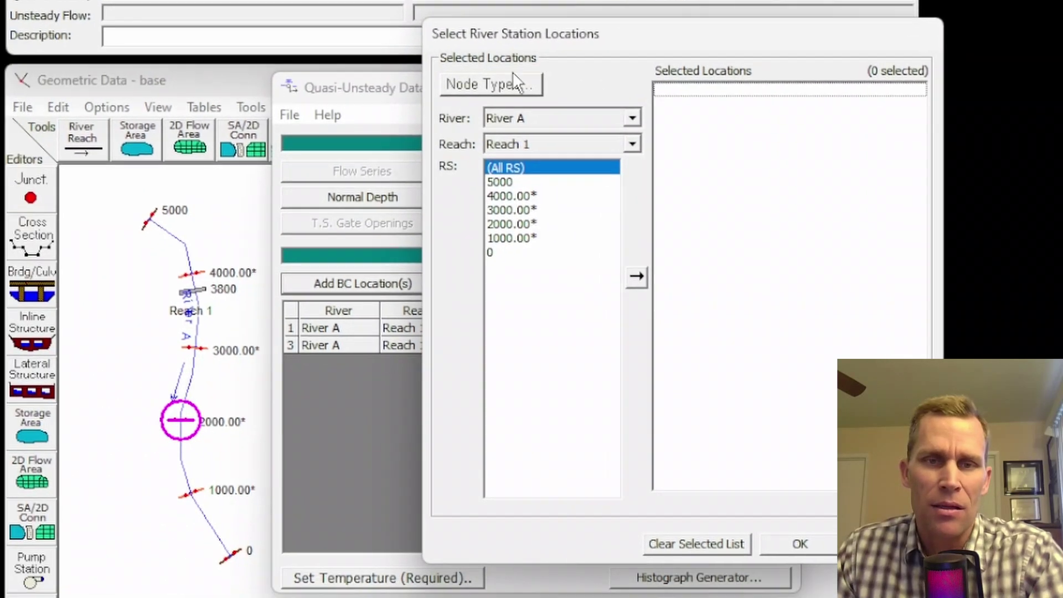
{"action": "left_click", "coordinate": [514, 83]}
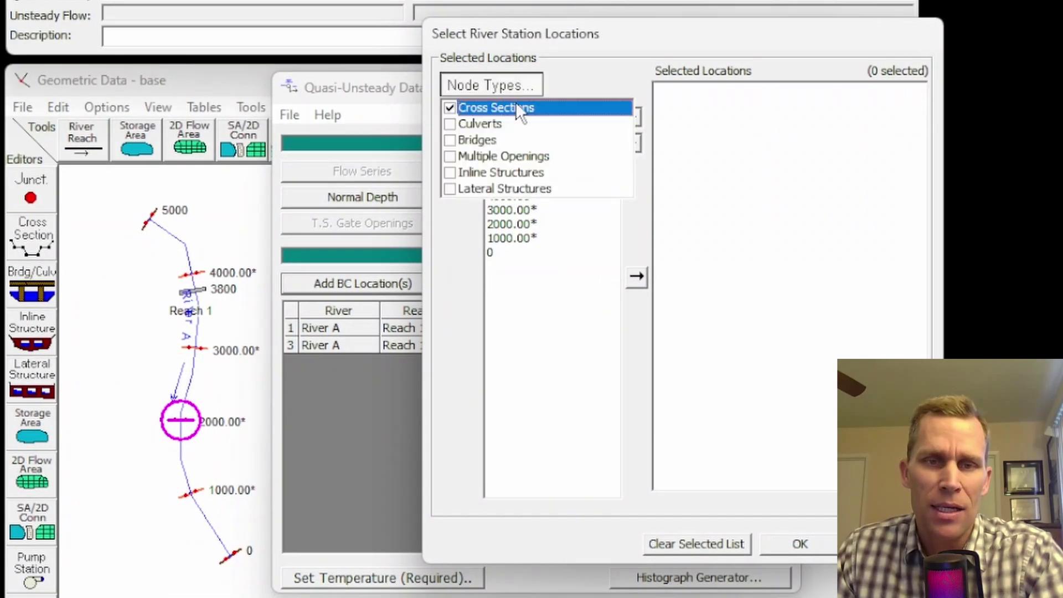
{"action": "left_click", "coordinate": [450, 173]}
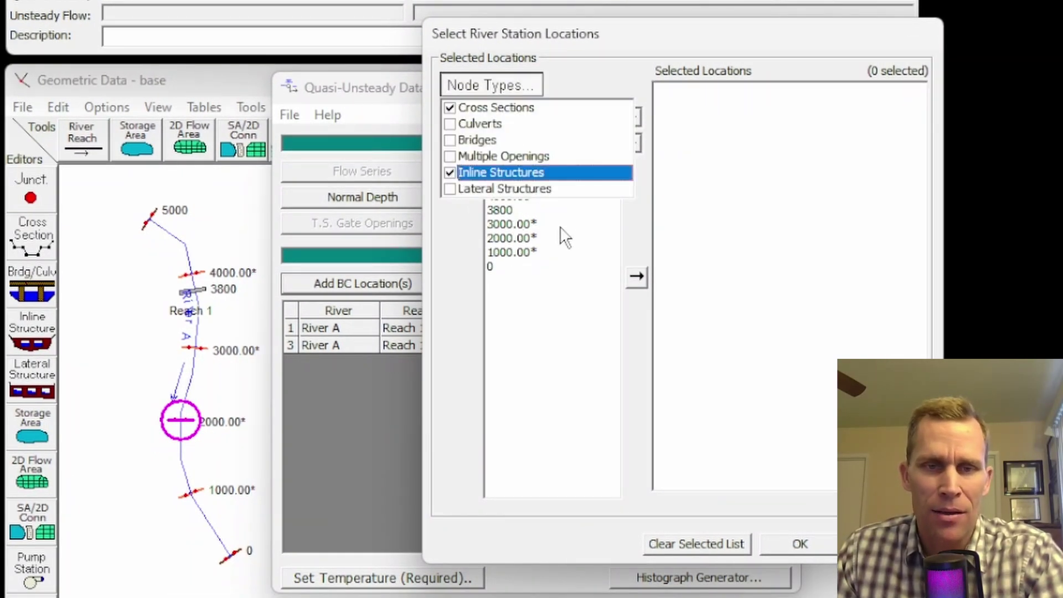
{"action": "left_click", "coordinate": [583, 343]}
{"action": "left_click", "coordinate": [523, 210]}
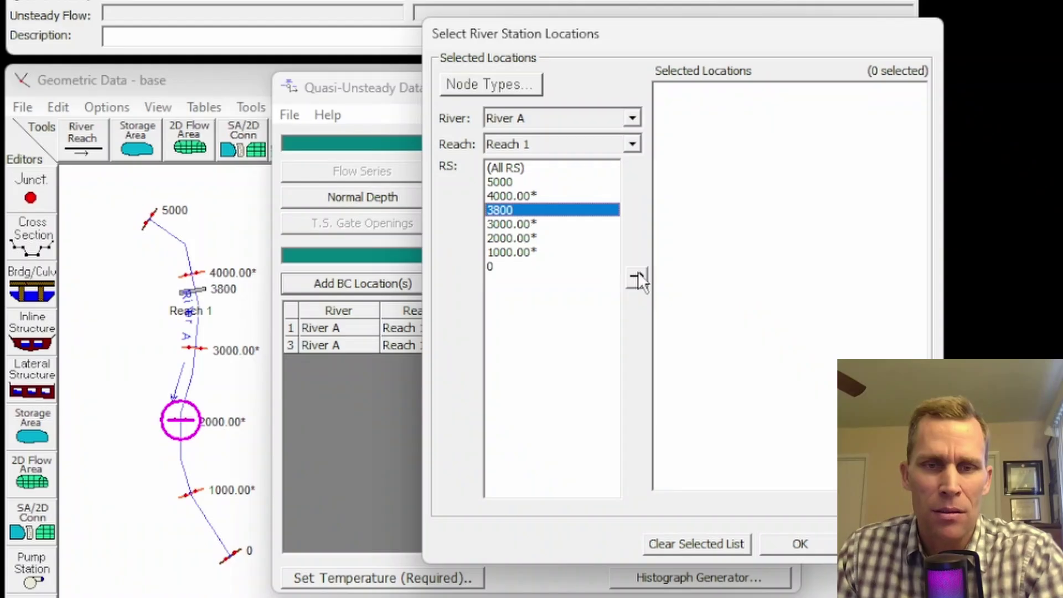
{"action": "left_click", "coordinate": [637, 277]}
{"action": "left_click", "coordinate": [800, 541]}
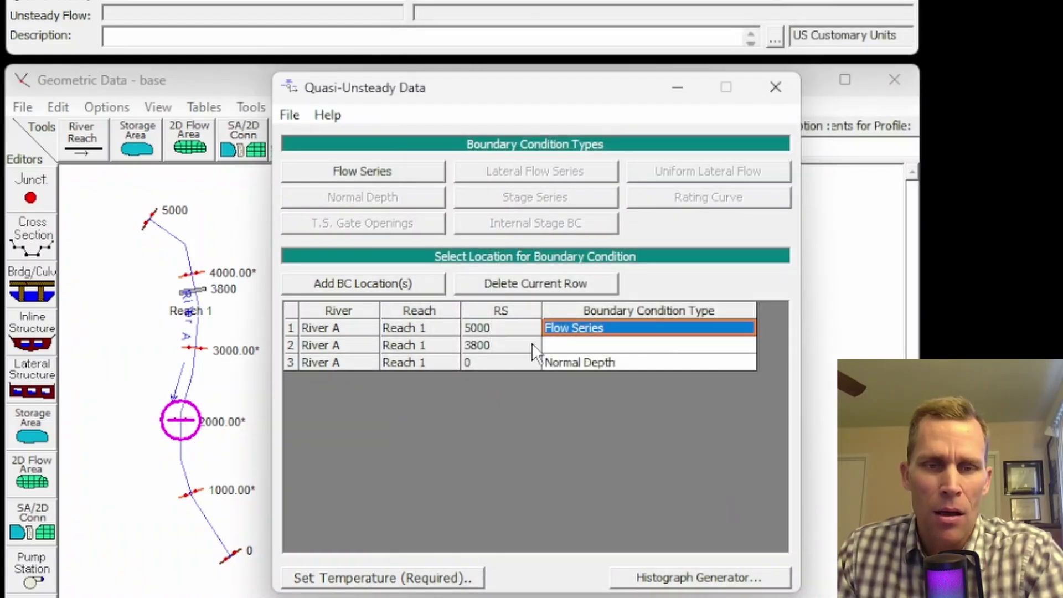
- Compare the boundary condition types offered for station 3800 in the quasi-unsteady and unsteady flow data editors, and close the unsteady editor
{"action": "left_click", "coordinate": [557, 344]}
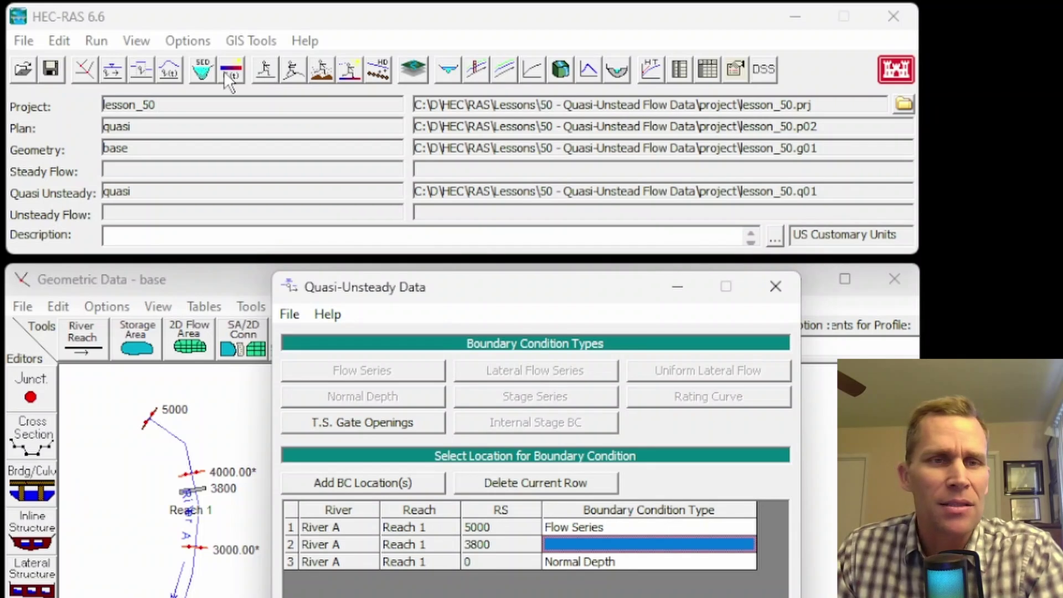
{"action": "left_click", "coordinate": [224, 71]}
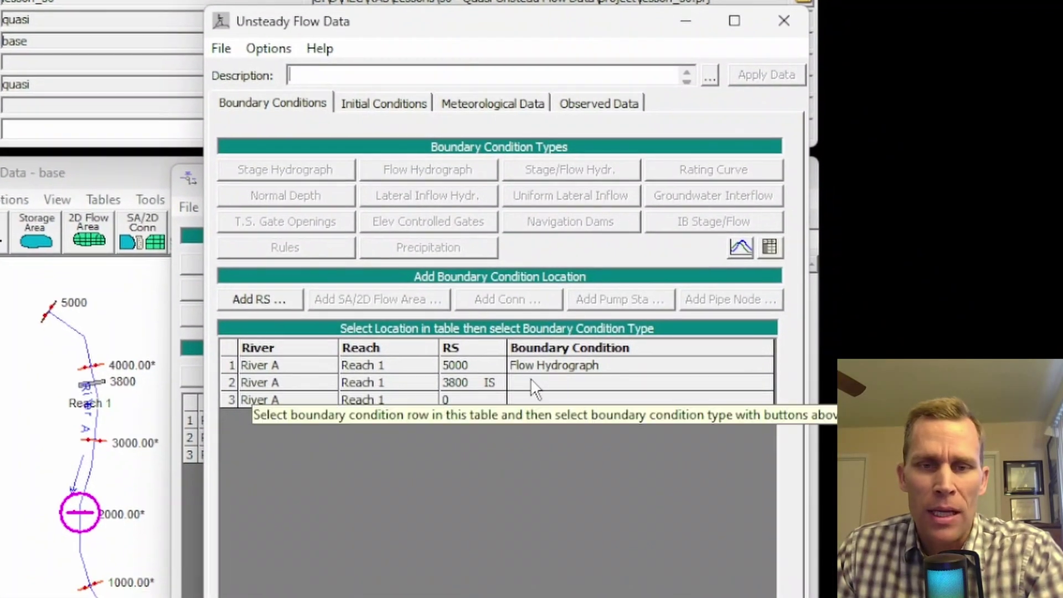
{"action": "left_click", "coordinate": [531, 382]}
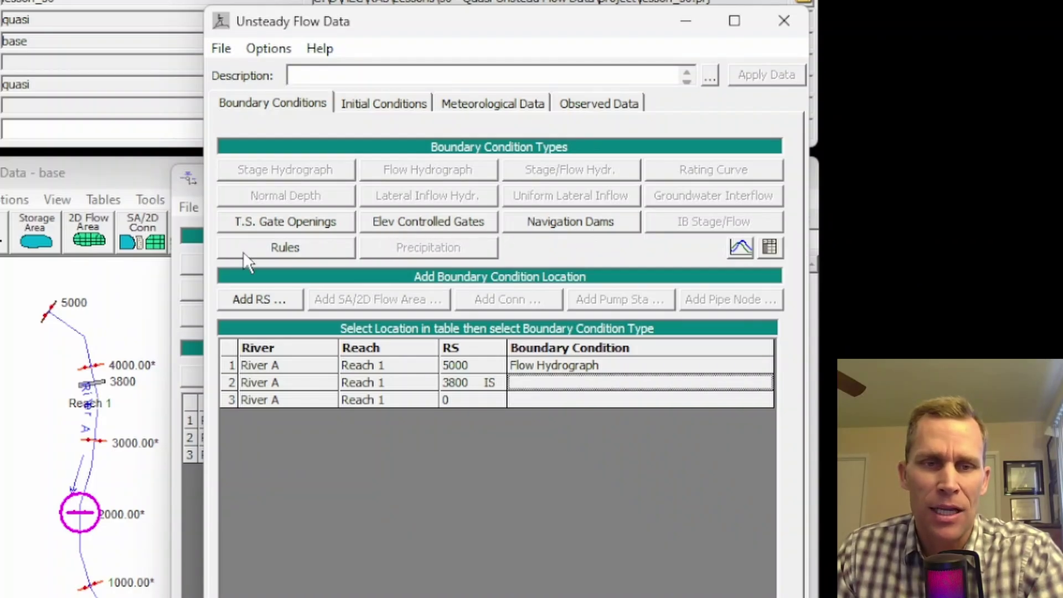
{"action": "left_click", "coordinate": [785, 22]}
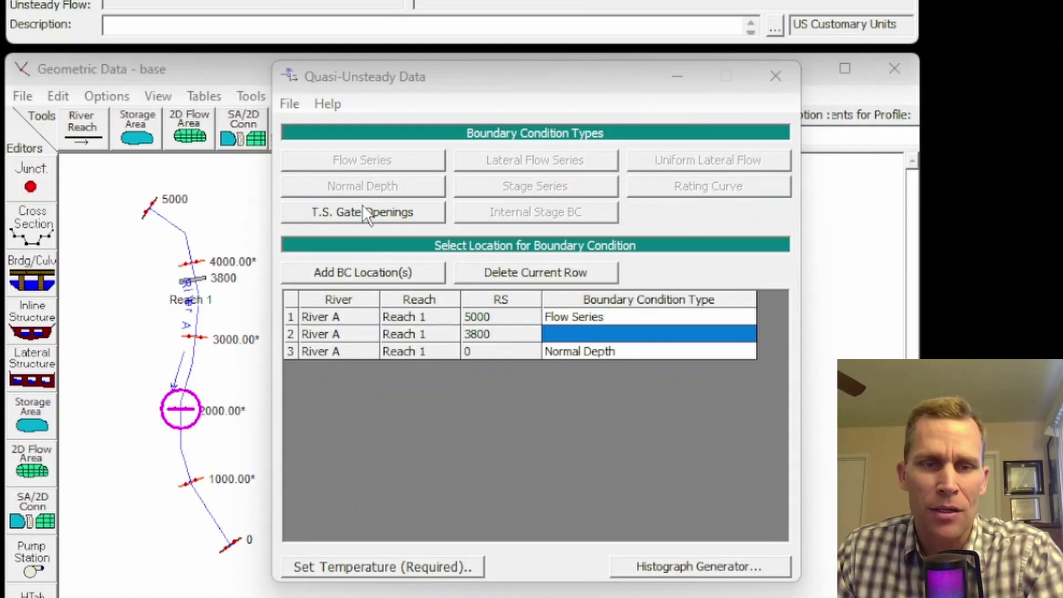
- Open the gate opening time series for station 3800, inspect the gates in the inline structure geometry, and close the structure editor
{"action": "left_click", "coordinate": [371, 213]}
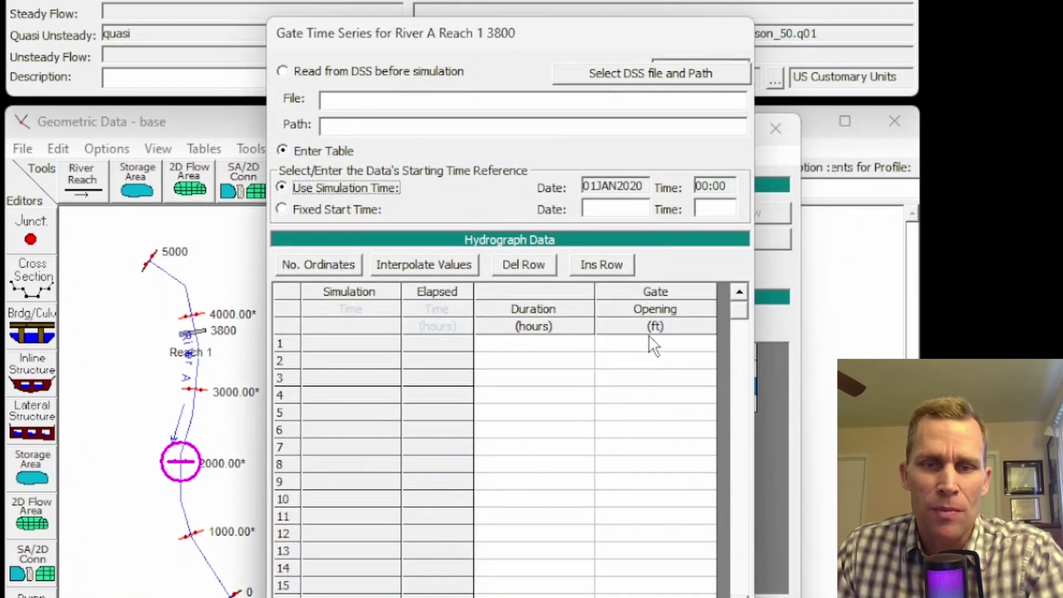
{"action": "left_click_drag", "start_coordinate": [649, 337], "coordinate": [650, 572]}
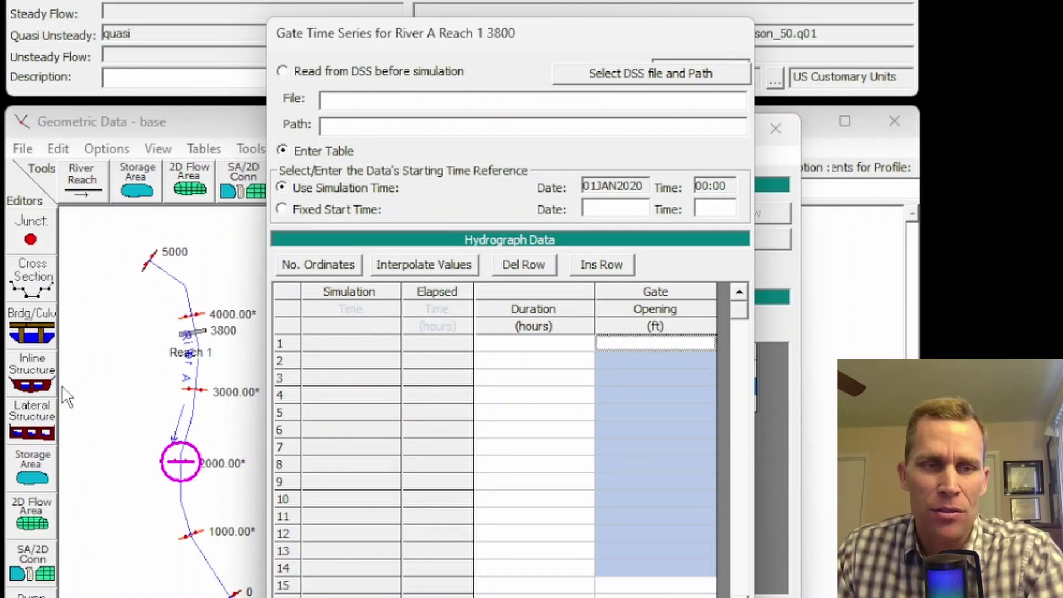
{"action": "left_click", "coordinate": [35, 378]}
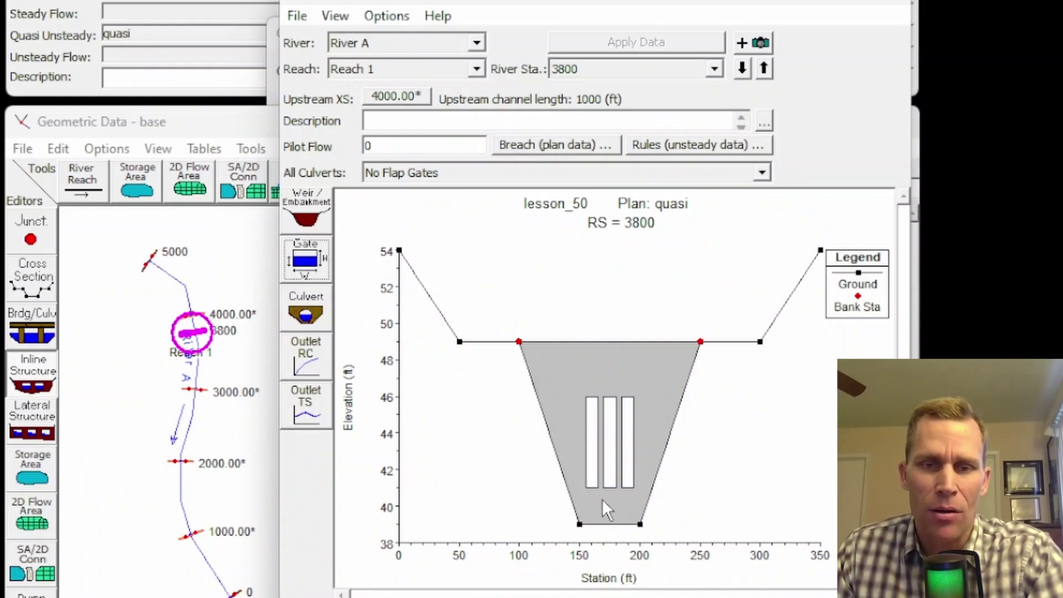
{"action": "left_click", "coordinate": [894, 6]}
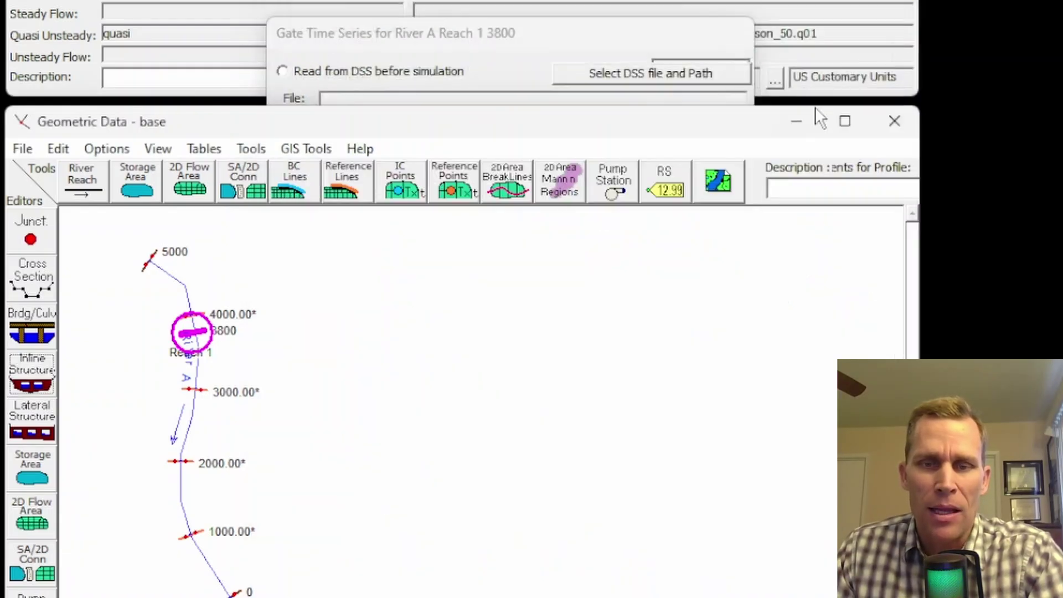
- Review the gate opening and duration columns of the gate time series table, and close it to return to the quasi-unsteady data
{"action": "left_click", "coordinate": [588, 40]}
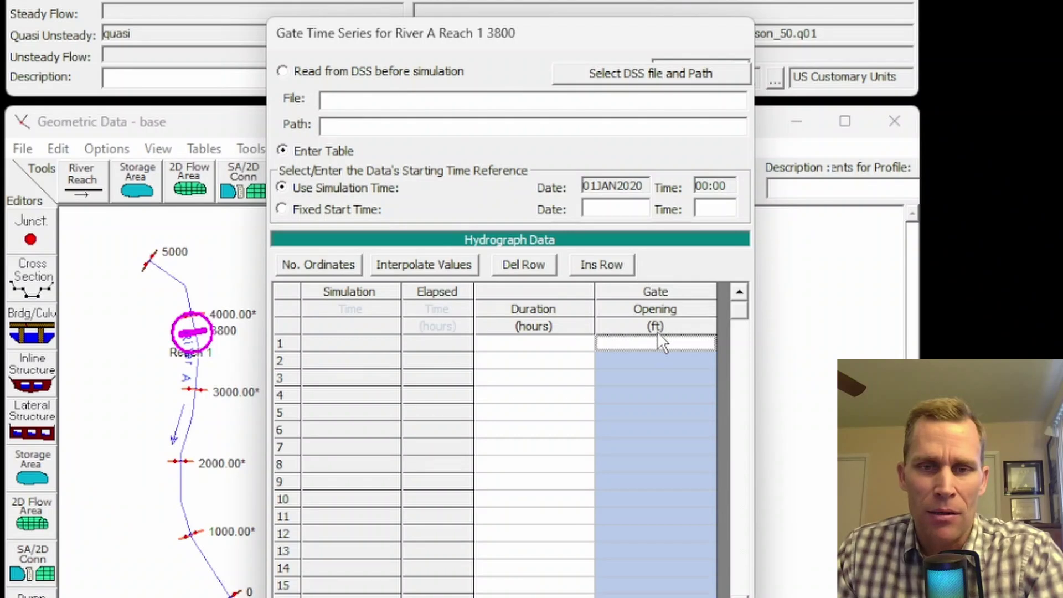
{"action": "left_click_drag", "start_coordinate": [658, 343], "coordinate": [651, 549]}
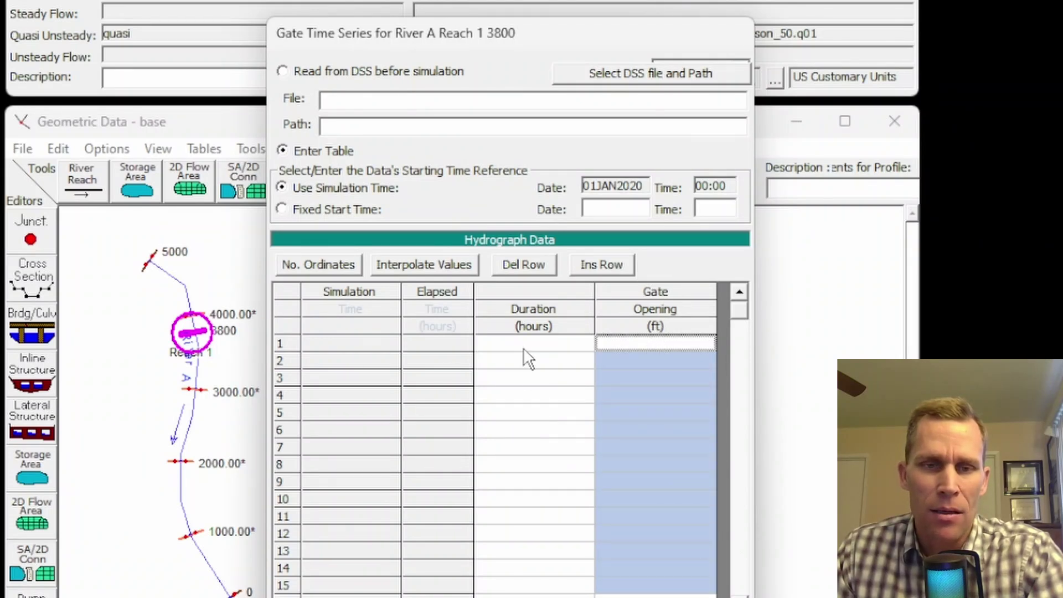
{"action": "left_click_drag", "start_coordinate": [524, 346], "coordinate": [523, 552]}
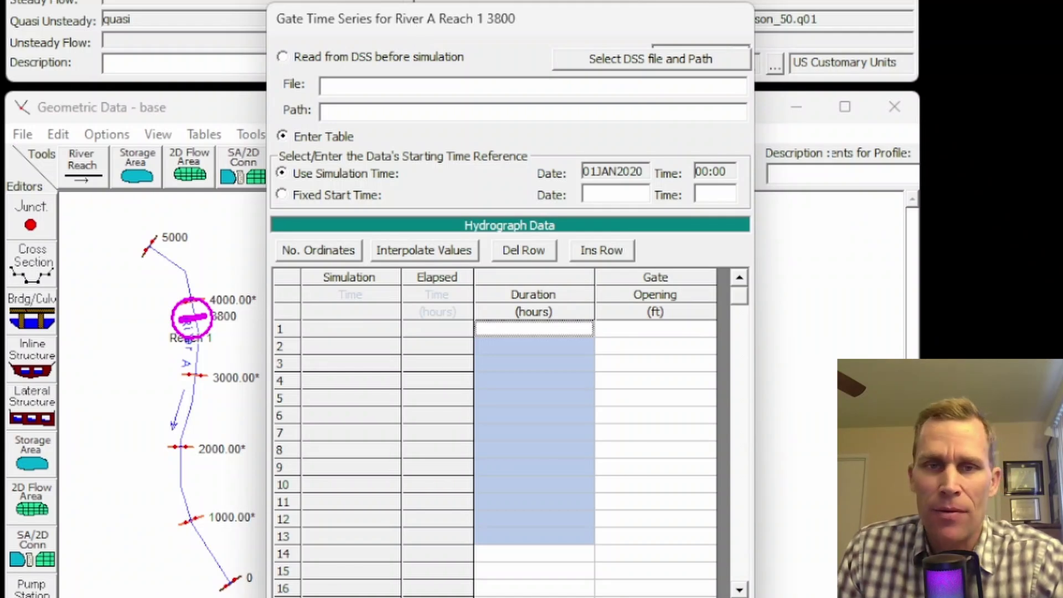
{"action": "left_click", "coordinate": [609, 596]}
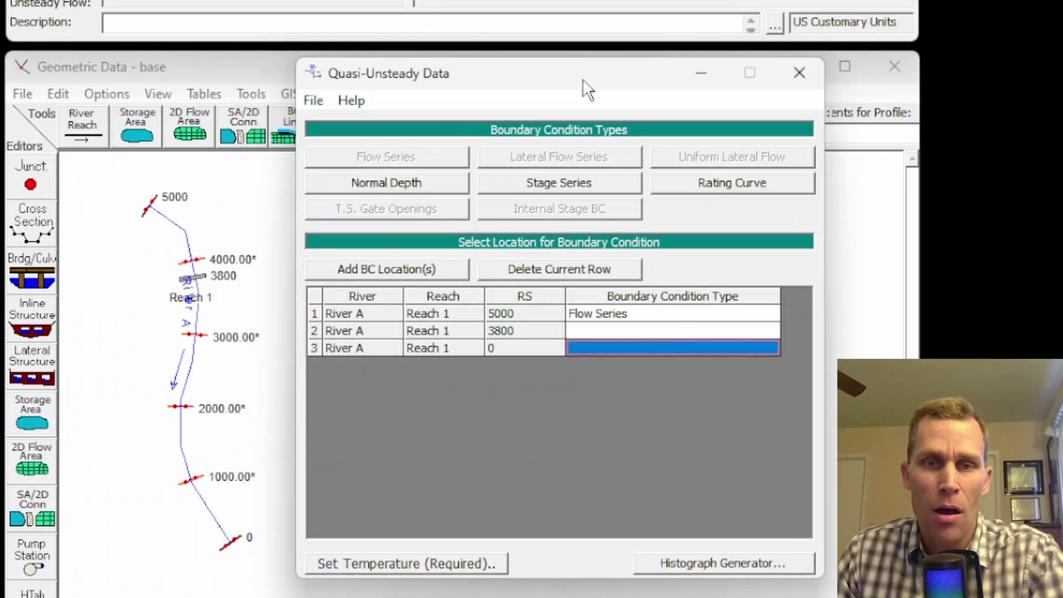
{"action": "mouse_move", "coordinate": [583, 79]}
{"action": "left_mouse_down"}
{"action": "mouse_move", "coordinate": [596, 77]}
{"action": "mouse_move", "coordinate": [569, 81]}
{"action": "left_mouse_up"}
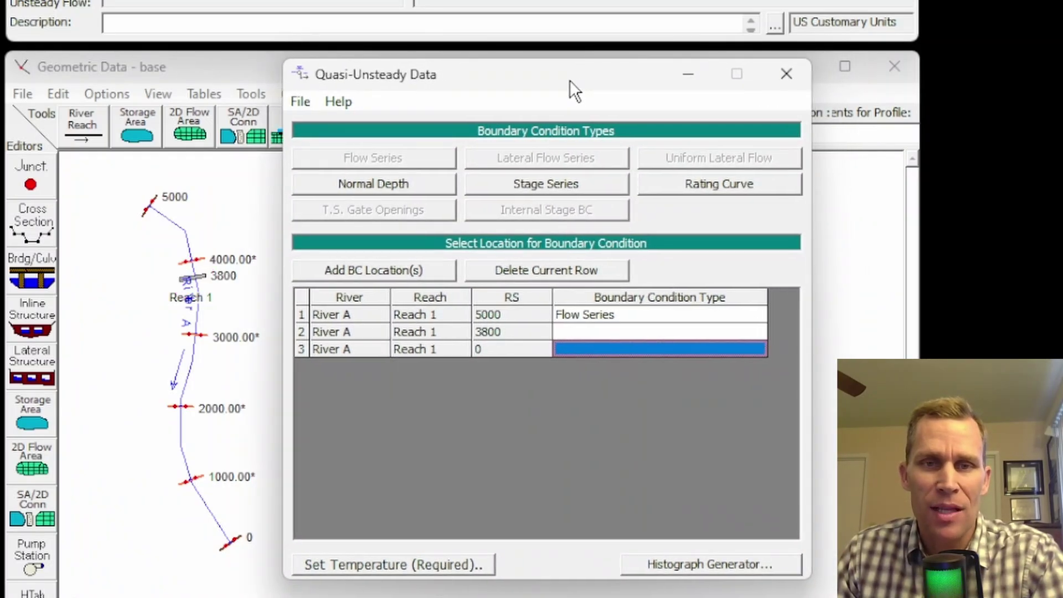